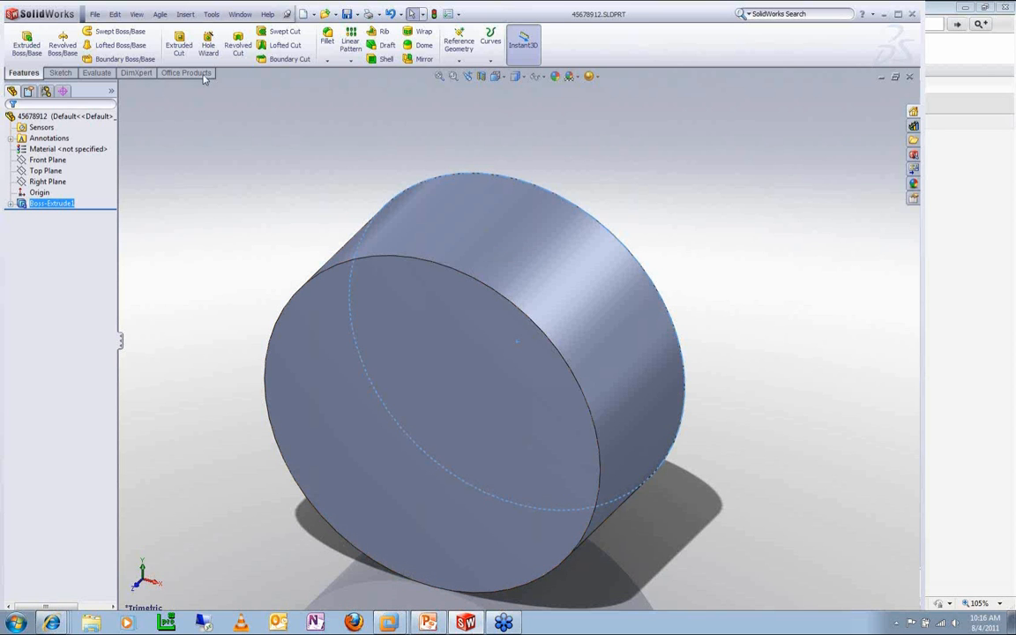
Step: Start an Agile save of the part and open its item and design details, keeping the item type Part
{"action": "left_click", "coordinate": [160, 14]}
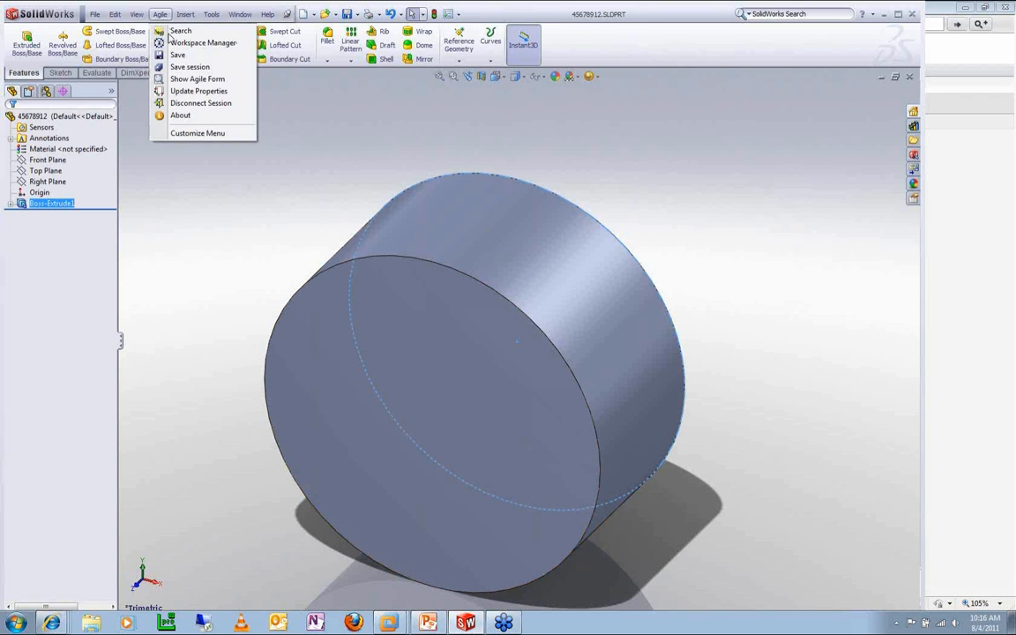
{"action": "left_click", "coordinate": [171, 55]}
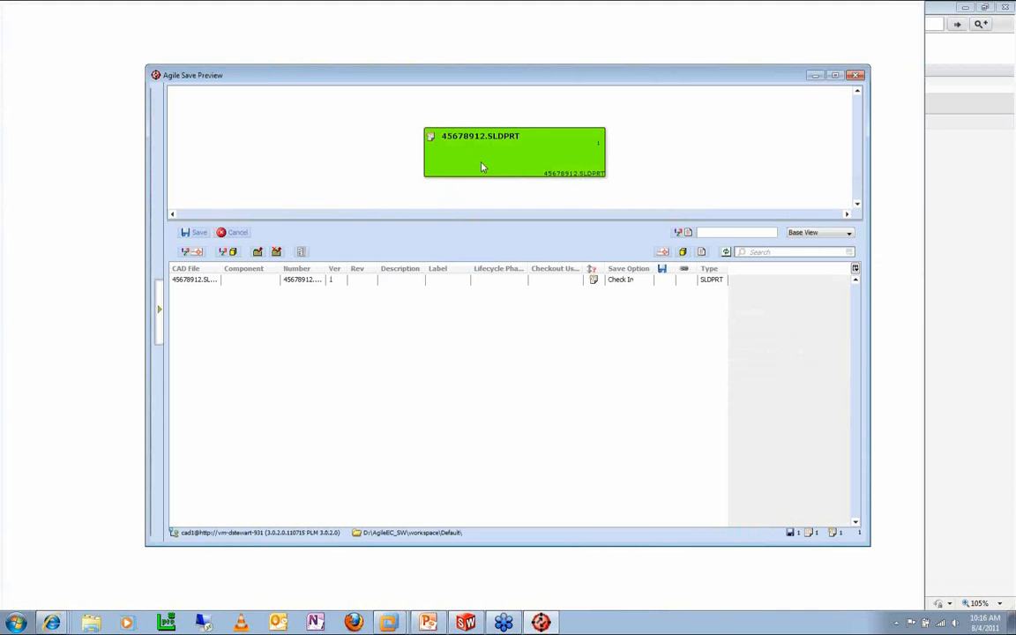
{"action": "left_click", "coordinate": [482, 168]}
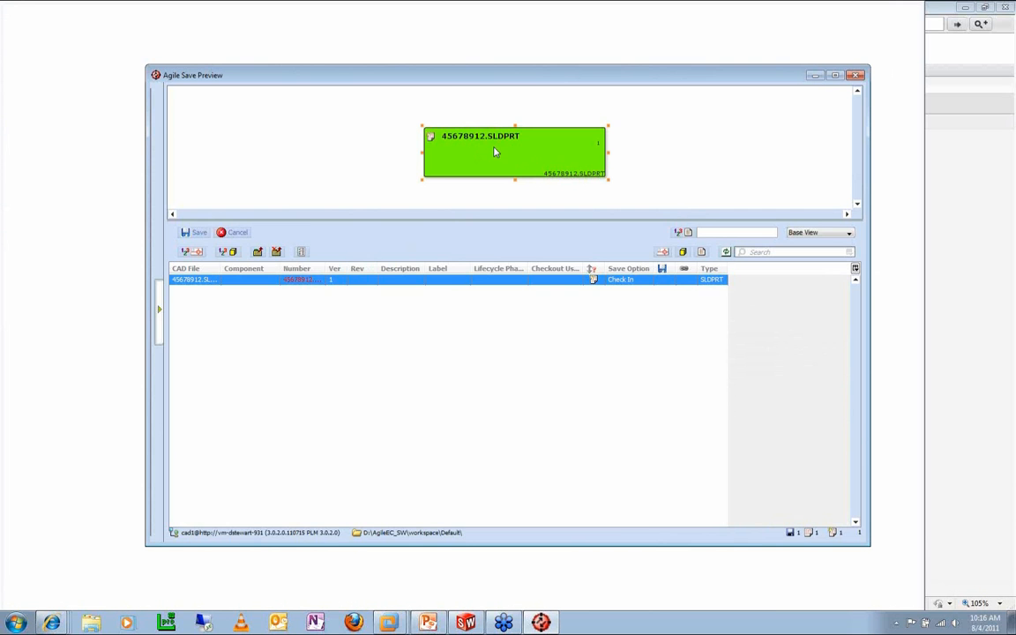
{"action": "double_click", "coordinate": [462, 159]}
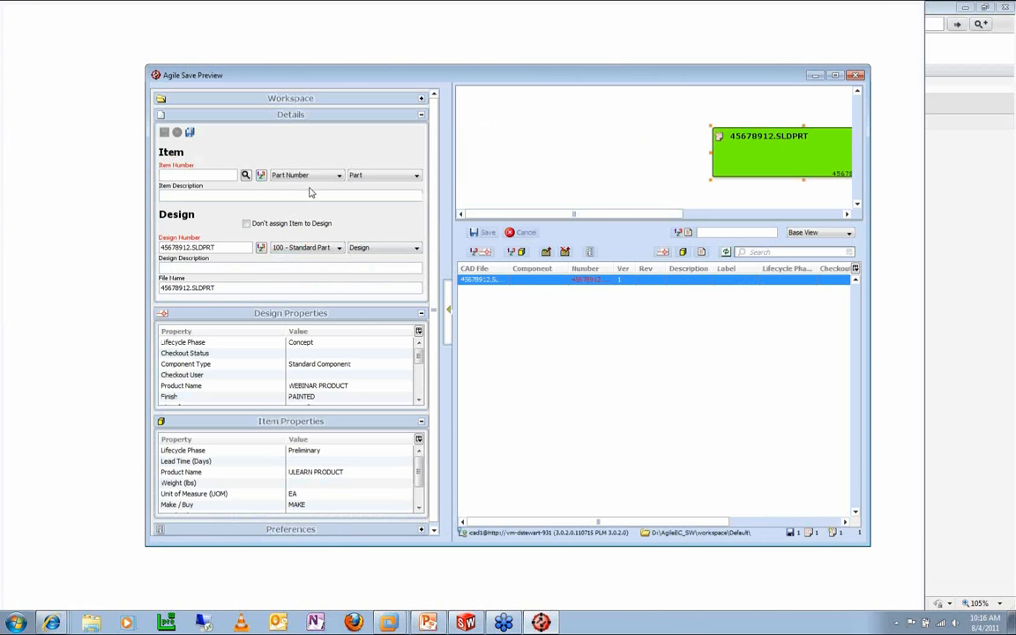
{"action": "left_click", "coordinate": [374, 177]}
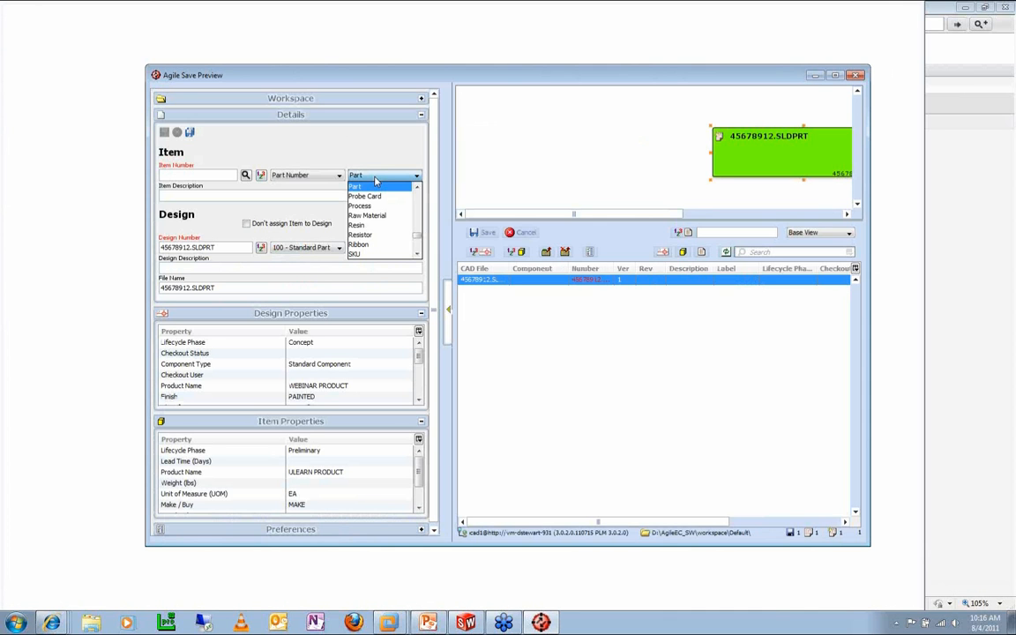
{"action": "left_click", "coordinate": [368, 154]}
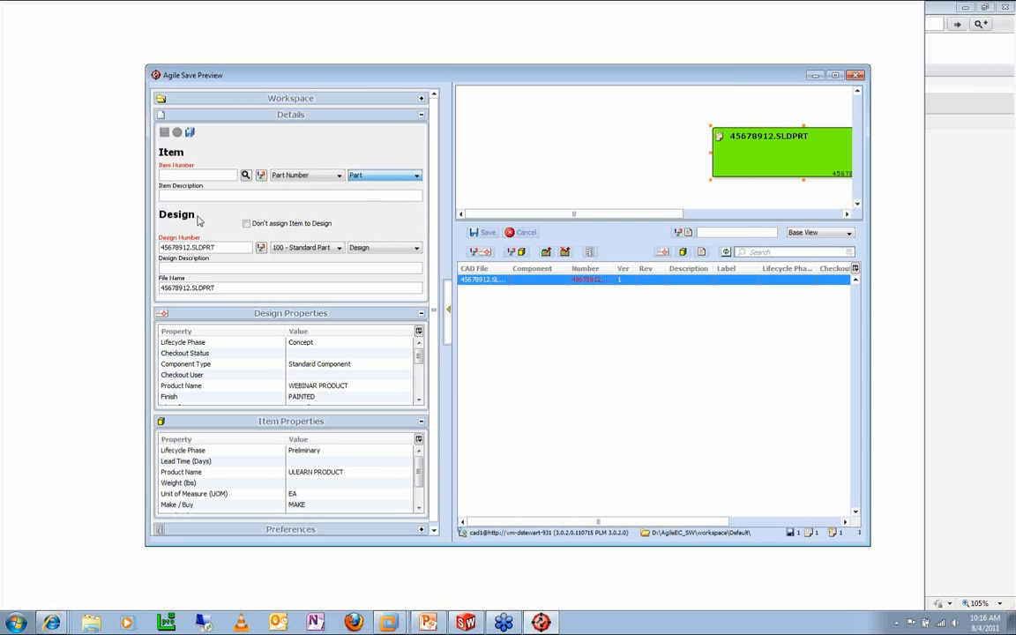
Step: Assign an automatically generated item number and enter "My desc" as the item description
{"action": "left_click", "coordinate": [261, 176]}
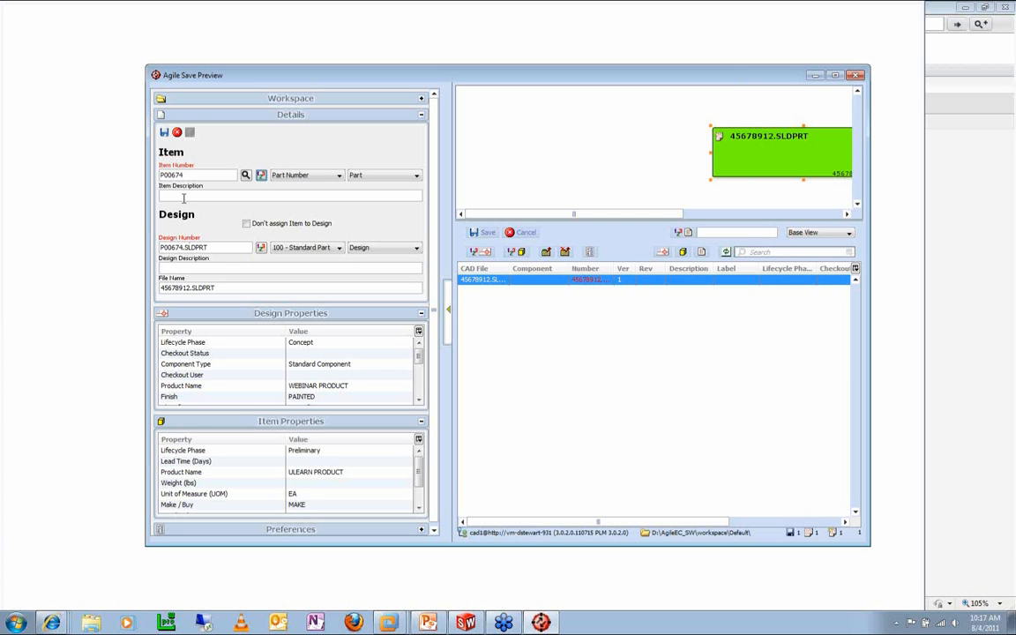
{"action": "type", "text": "Mu"}
{"action": "type", "text": " des"}
{"action": "type", "text": "c"}
Step: Set the Component Type design property to Library Component
{"action": "left_click", "coordinate": [344, 342]}
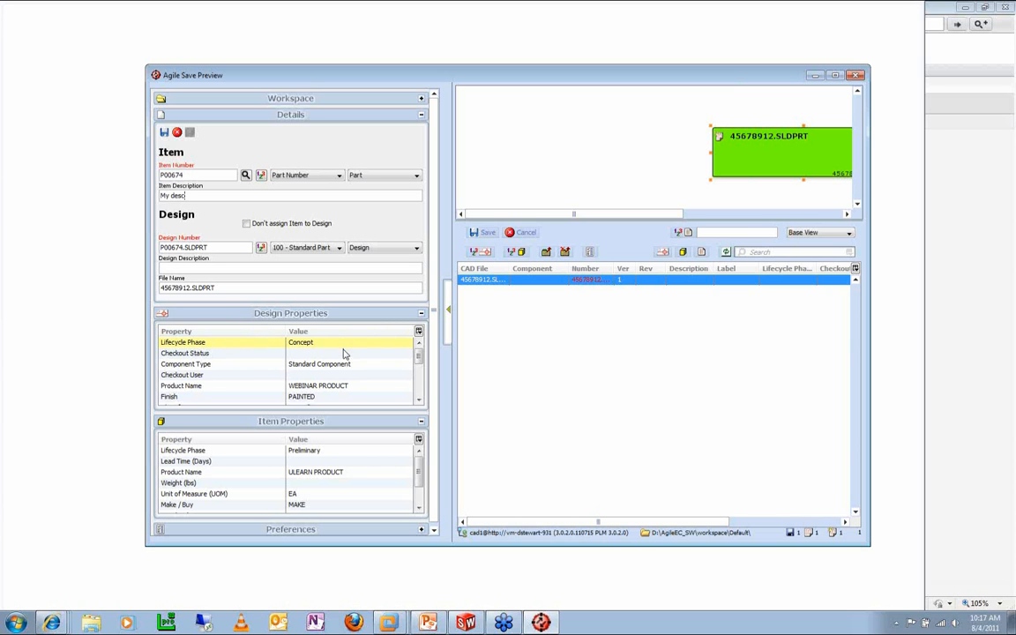
{"action": "left_click", "coordinate": [345, 353]}
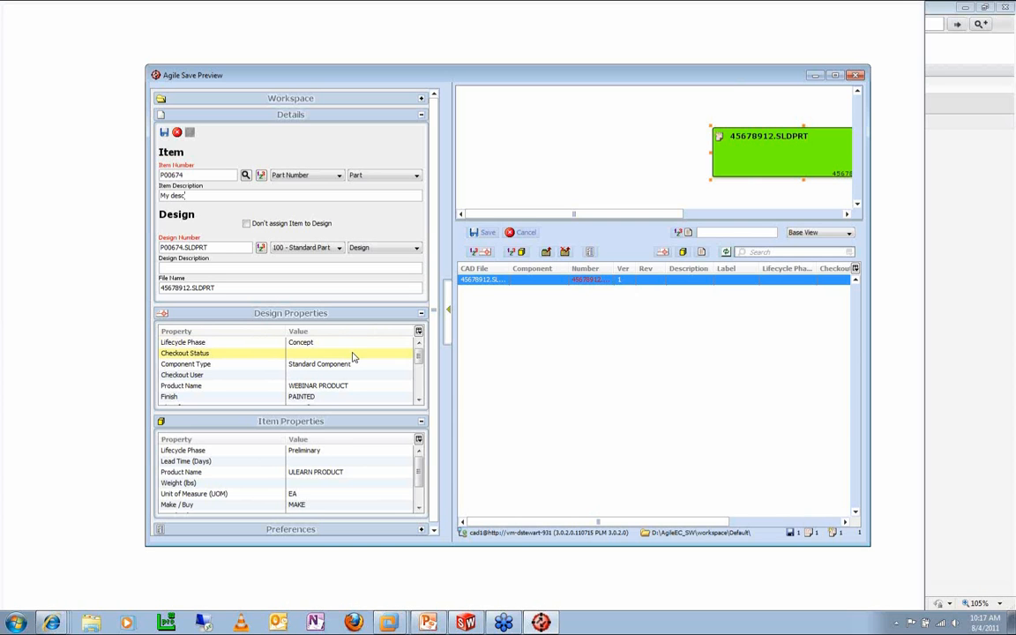
{"action": "left_click", "coordinate": [357, 365]}
{"action": "left_click", "coordinate": [358, 367]}
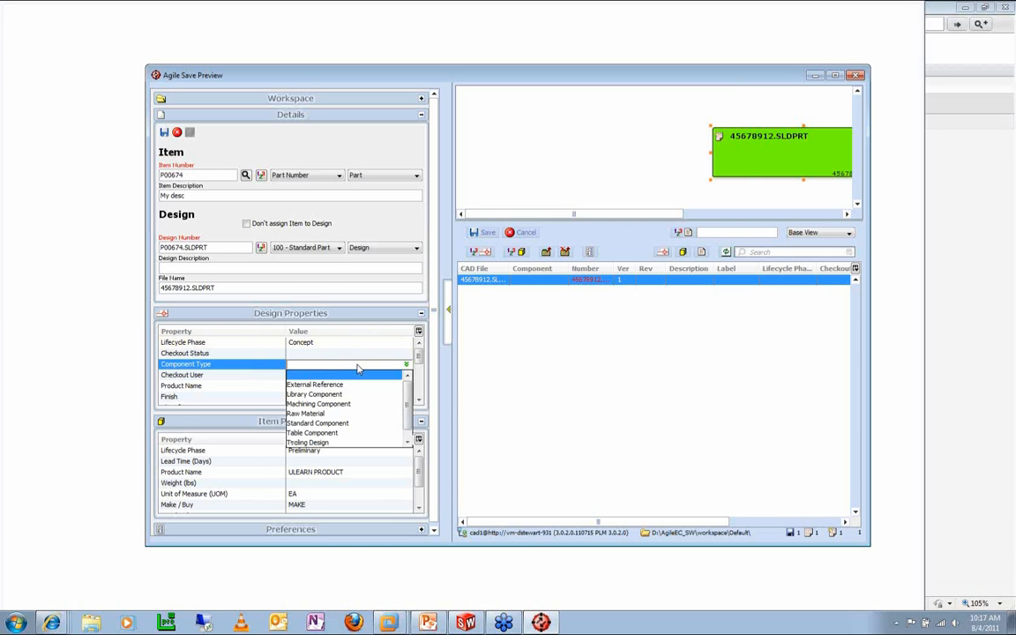
{"action": "left_click", "coordinate": [350, 393]}
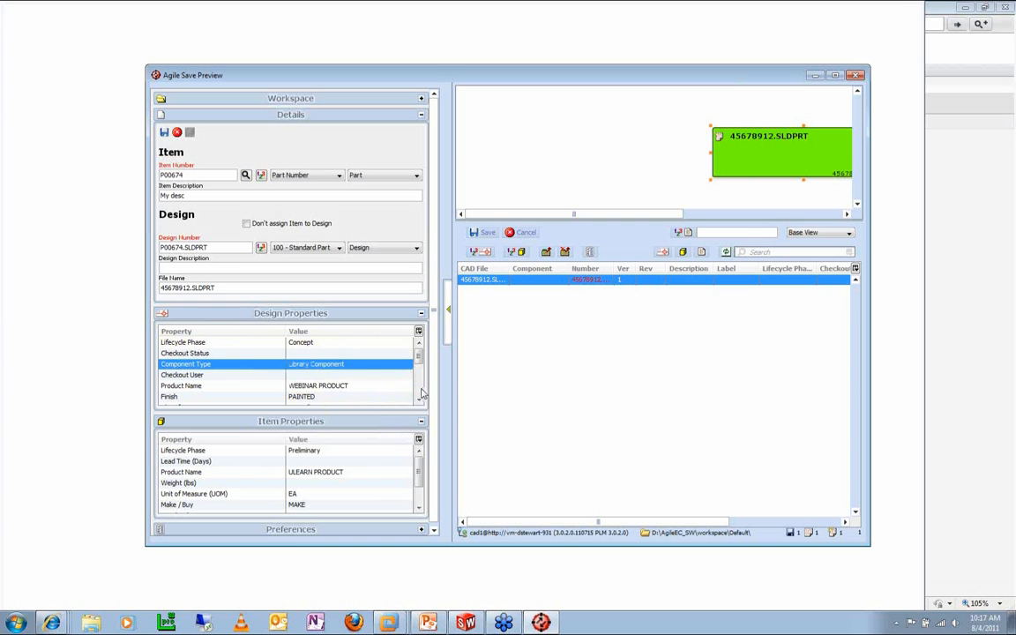
Step: Set the Finish design property to N/A
{"action": "scroll", "coordinate": [371, 389], "scroll_direction": "down", "scroll_amount": 1}
{"action": "left_click", "coordinate": [369, 391]}
{"action": "left_click", "coordinate": [335, 375]}
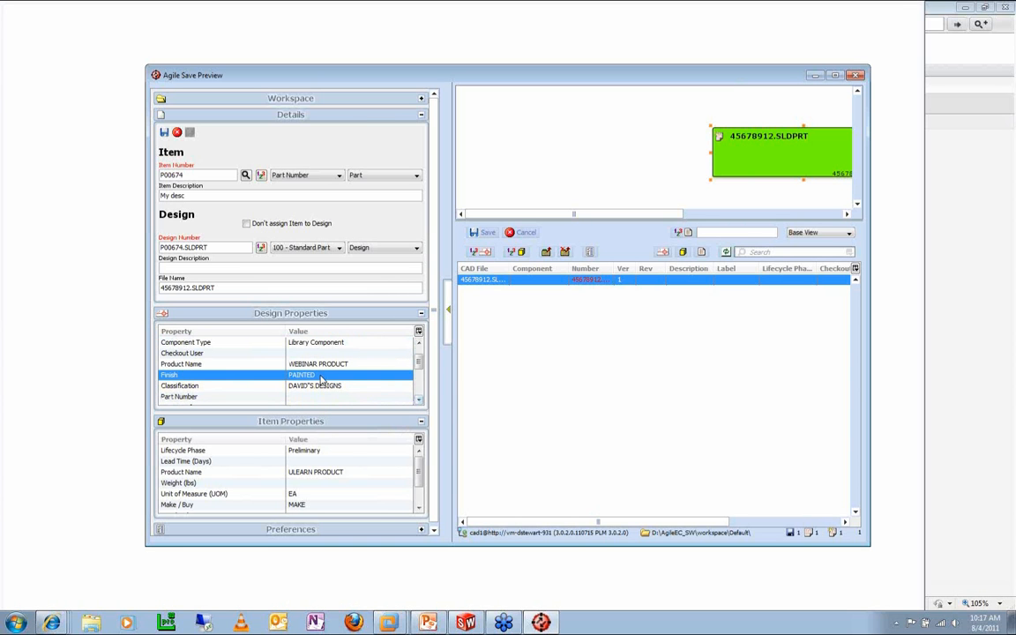
{"action": "left_click", "coordinate": [304, 375]}
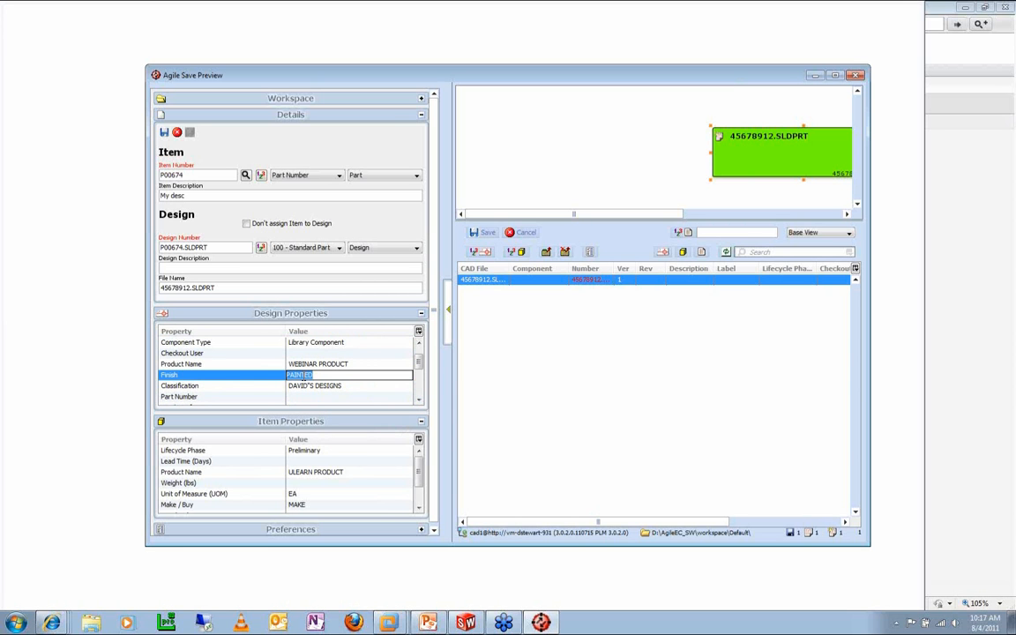
{"action": "type", "text": "N/A"}
Step: Set the Material design property to COMPOSITE
{"action": "left_click", "coordinate": [420, 402]}
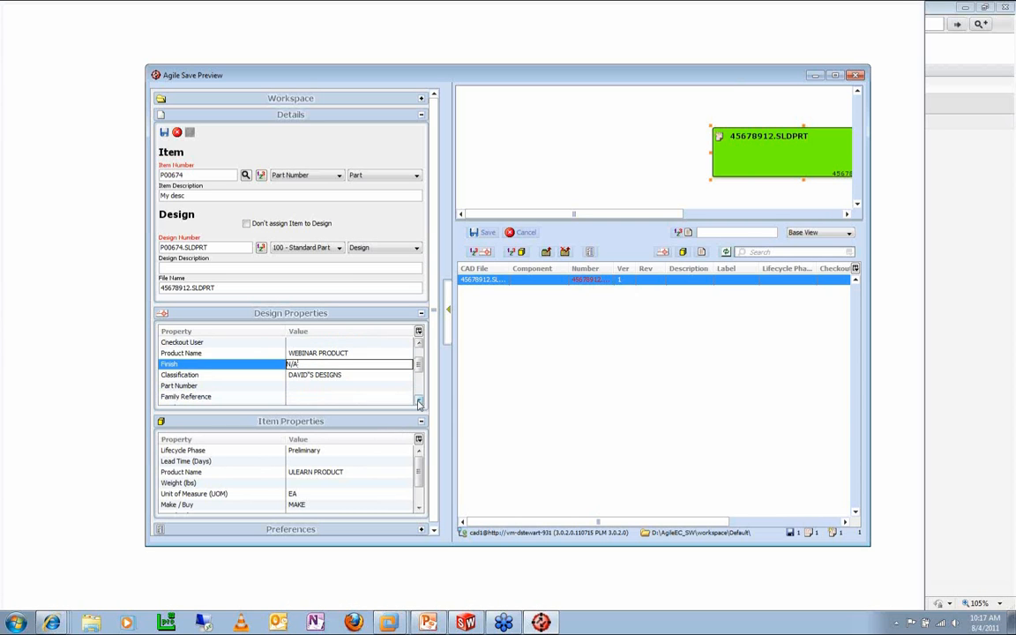
{"action": "left_click", "coordinate": [419, 402]}
{"action": "left_click", "coordinate": [419, 402]}
{"action": "left_click", "coordinate": [419, 402]}
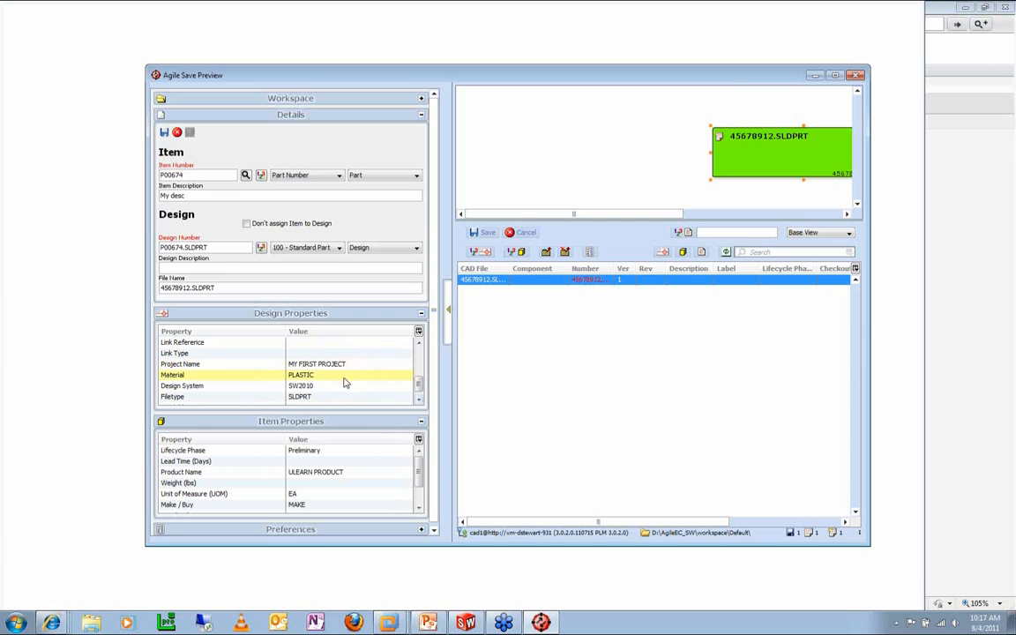
{"action": "left_click", "coordinate": [333, 377]}
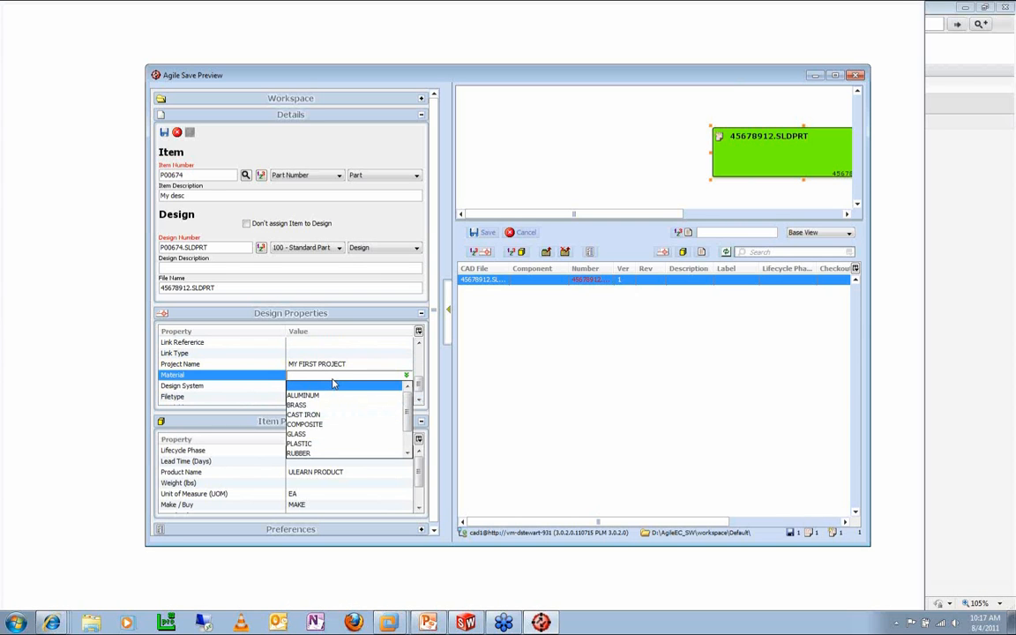
{"action": "left_click", "coordinate": [322, 424]}
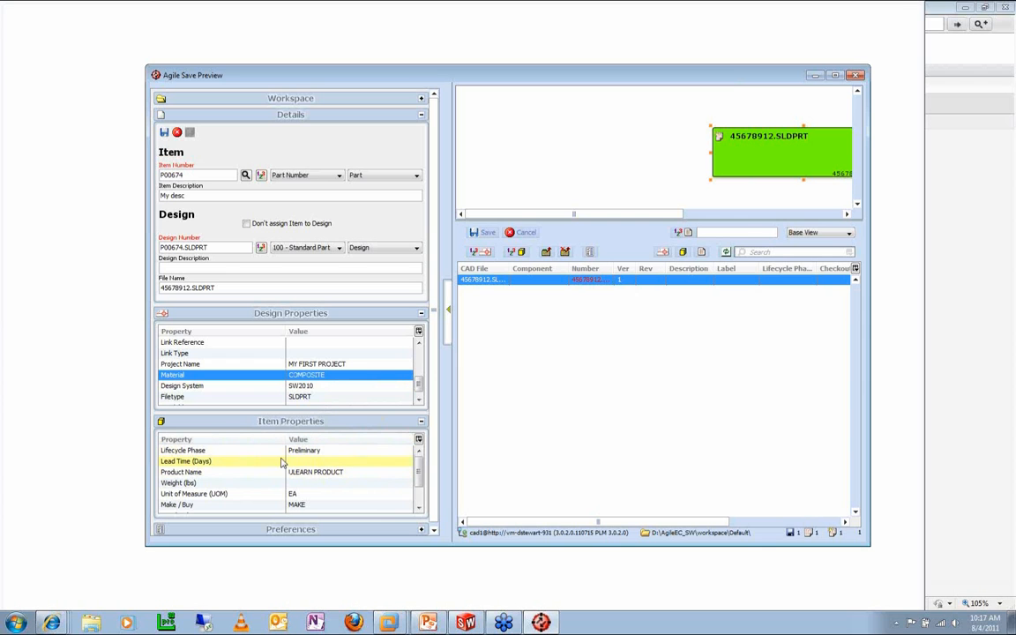
Step: Set the Make / Buy item property to BUY and apply the edited item and design details
{"action": "left_click", "coordinate": [318, 508]}
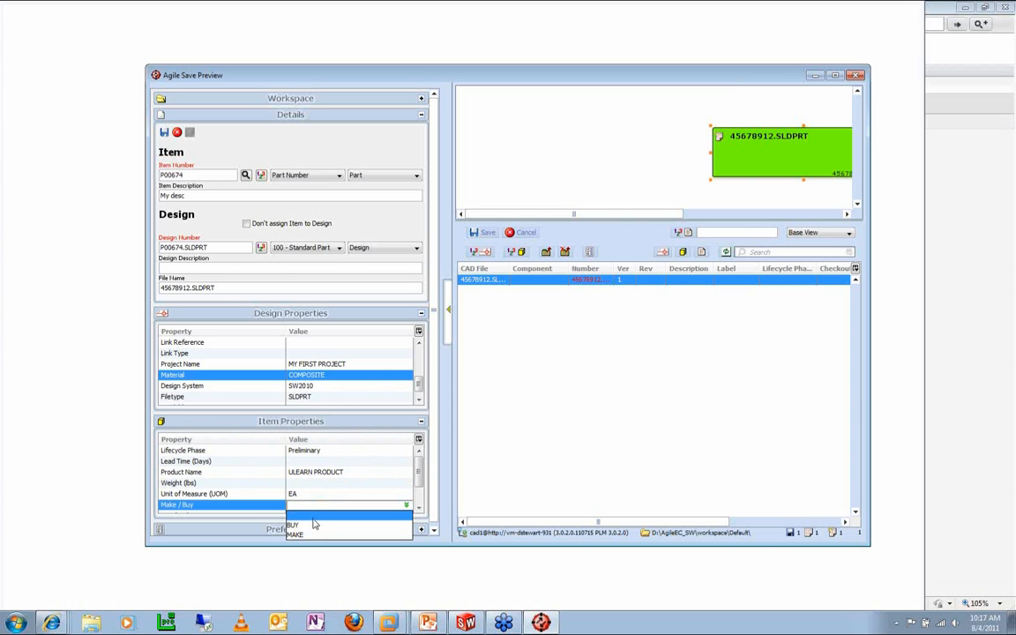
{"action": "left_click", "coordinate": [318, 526]}
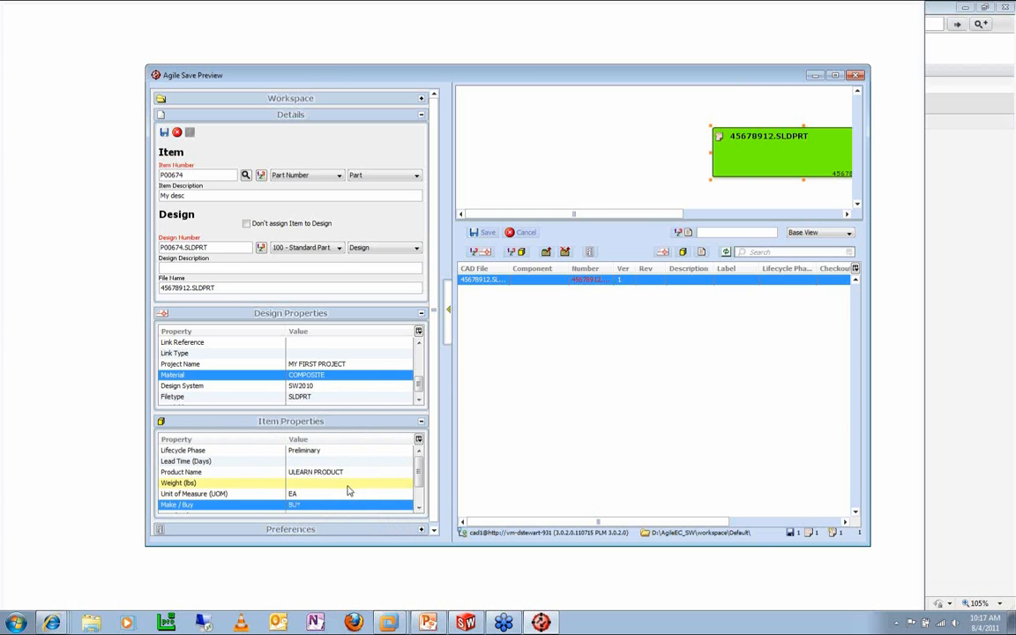
{"action": "left_click", "coordinate": [165, 135]}
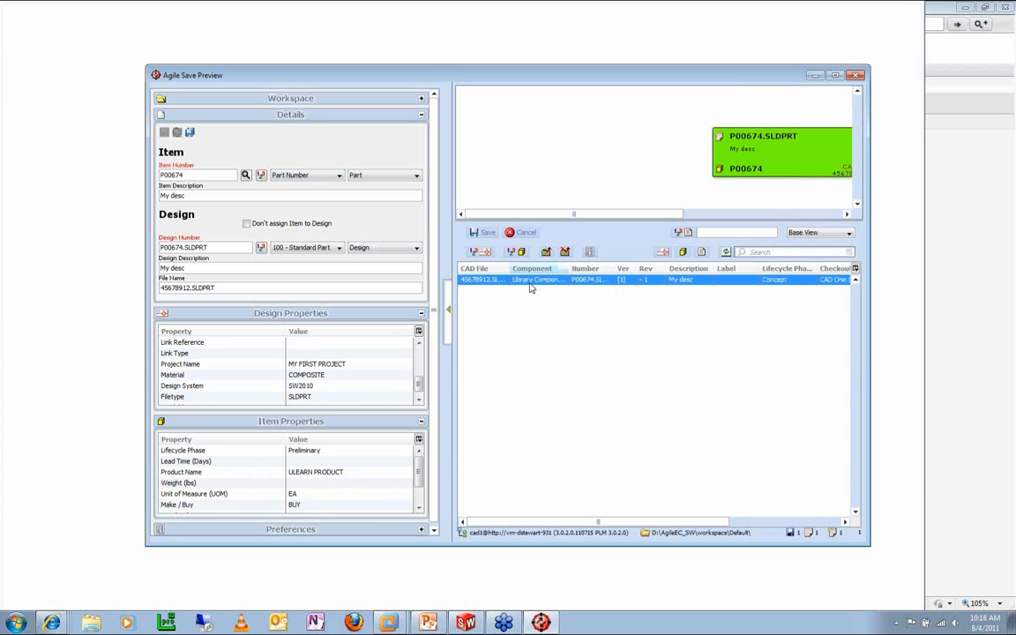
Step: Collapse the details, save the part to PLM and close the save report
{"action": "left_click", "coordinate": [448, 313]}
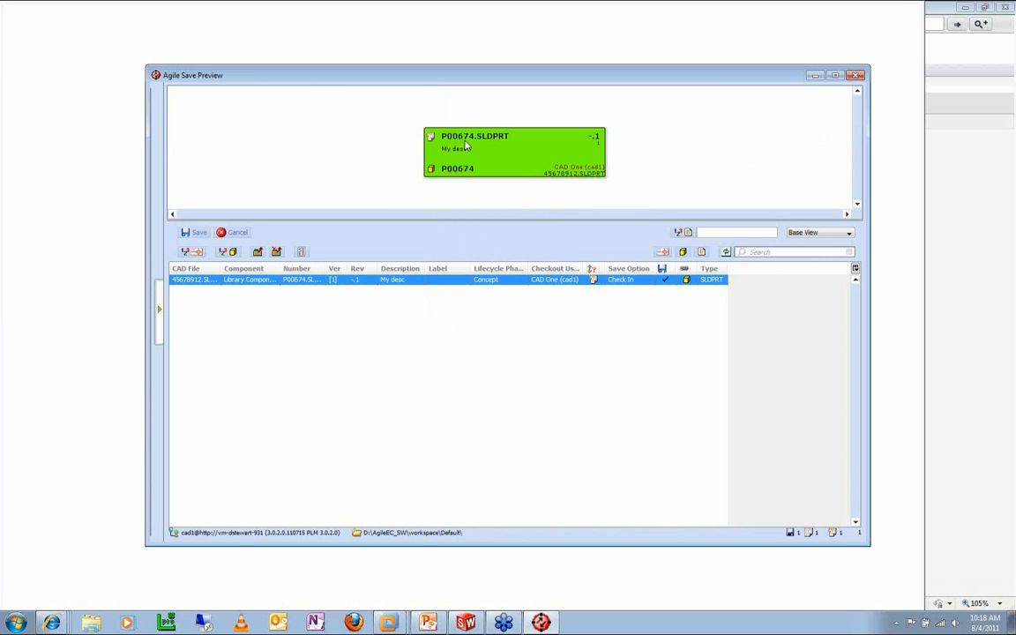
{"action": "left_click", "coordinate": [199, 233]}
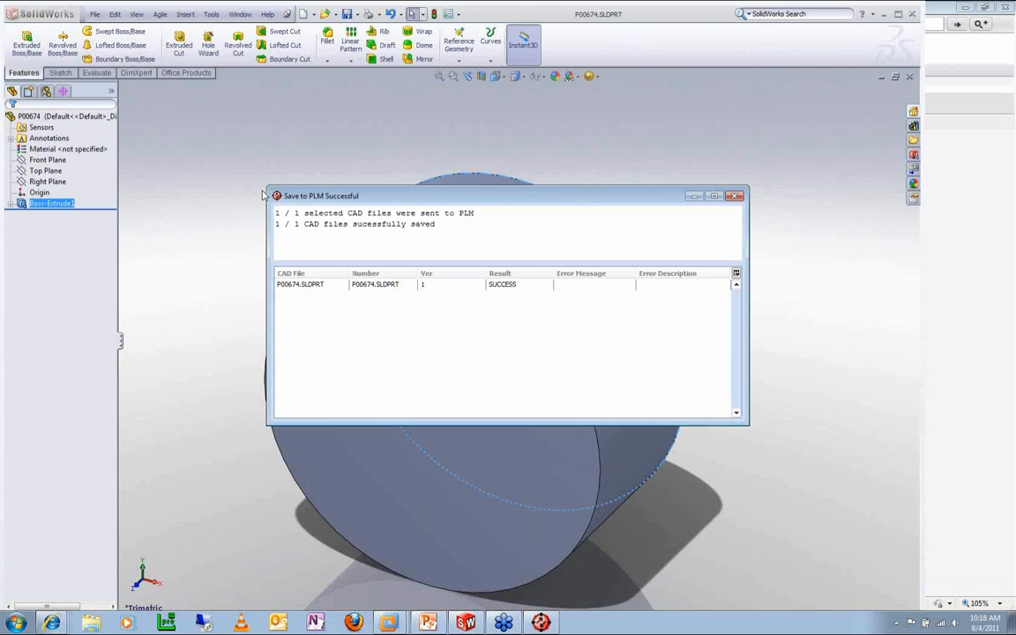
{"action": "left_click", "coordinate": [737, 199]}
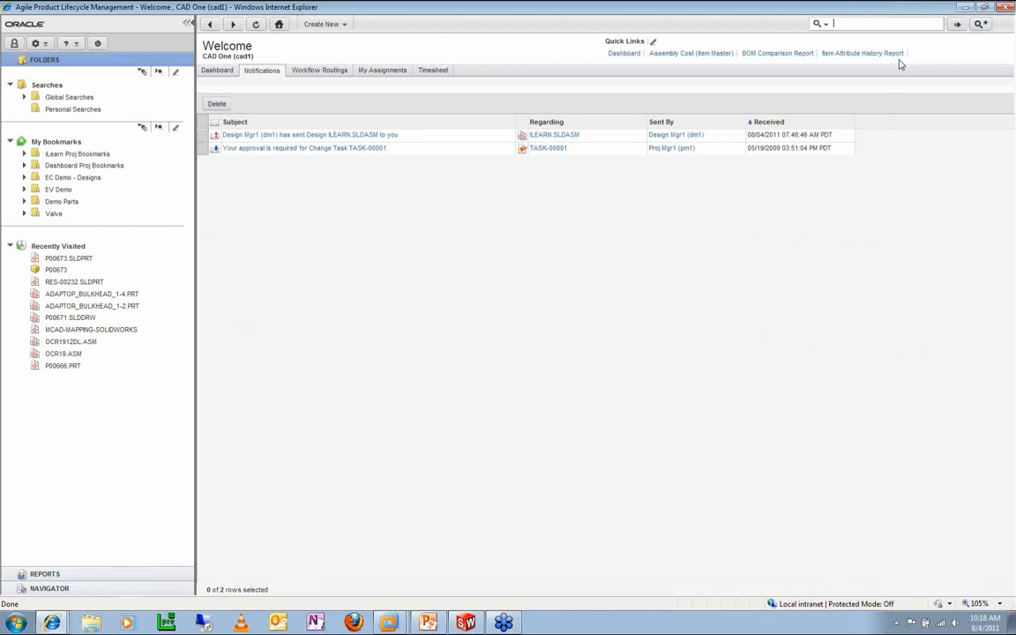
Step: Search the Agile PLM web client for *674, open the design P00674.SLDPRT and examine its standard and custom attributes
{"action": "type", "text": "*674"}
{"action": "left_click", "coordinate": [897, 54]}
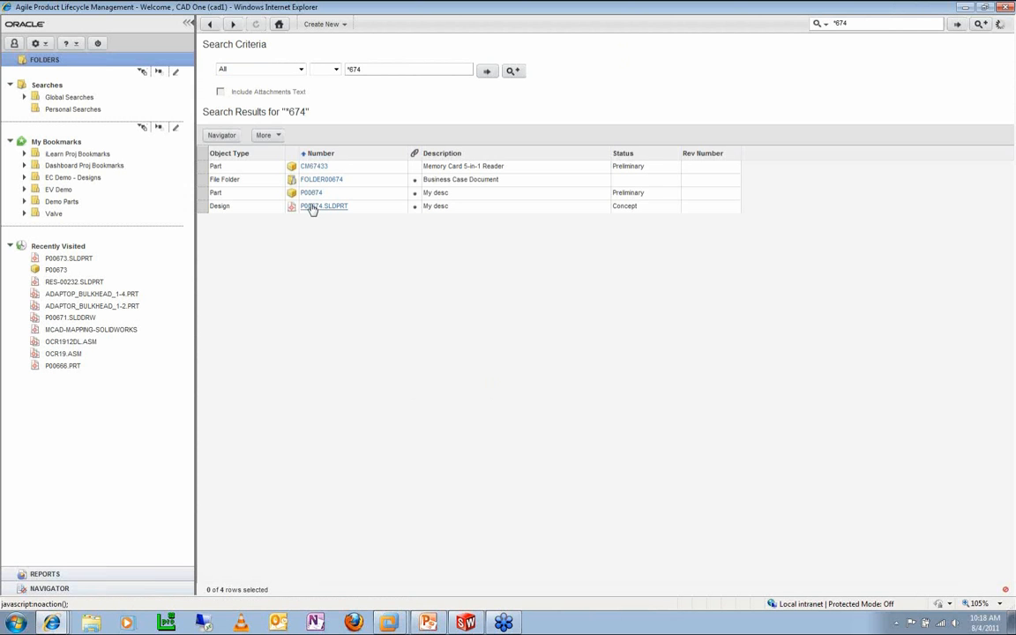
{"action": "left_click", "coordinate": [311, 207]}
{"action": "scroll", "coordinate": [480, 317], "scroll_direction": "down", "scroll_amount": 5}
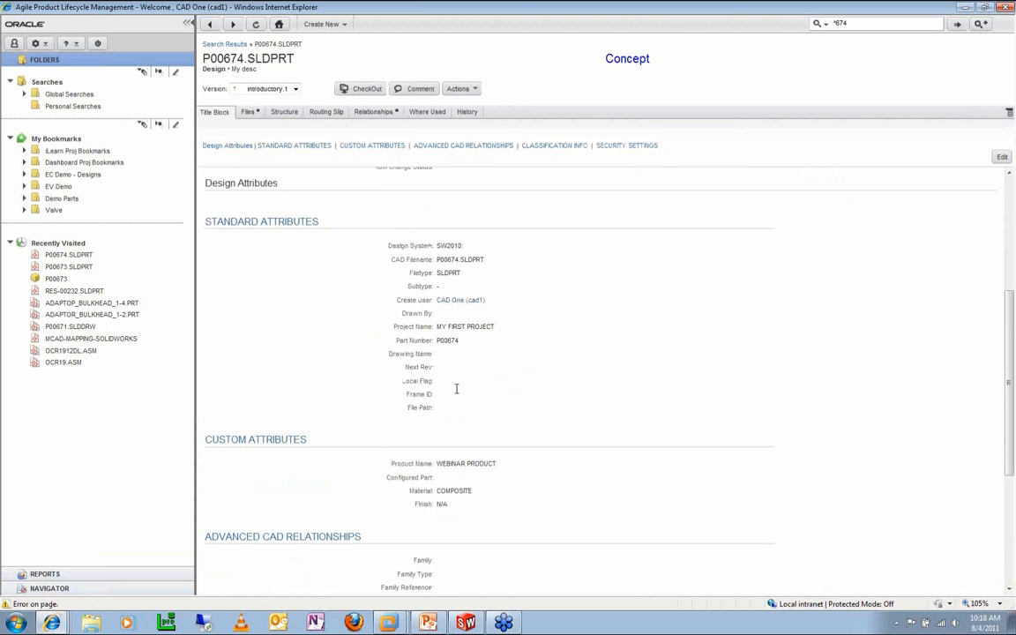
{"action": "scroll", "coordinate": [456, 388], "scroll_direction": "down", "scroll_amount": 1}
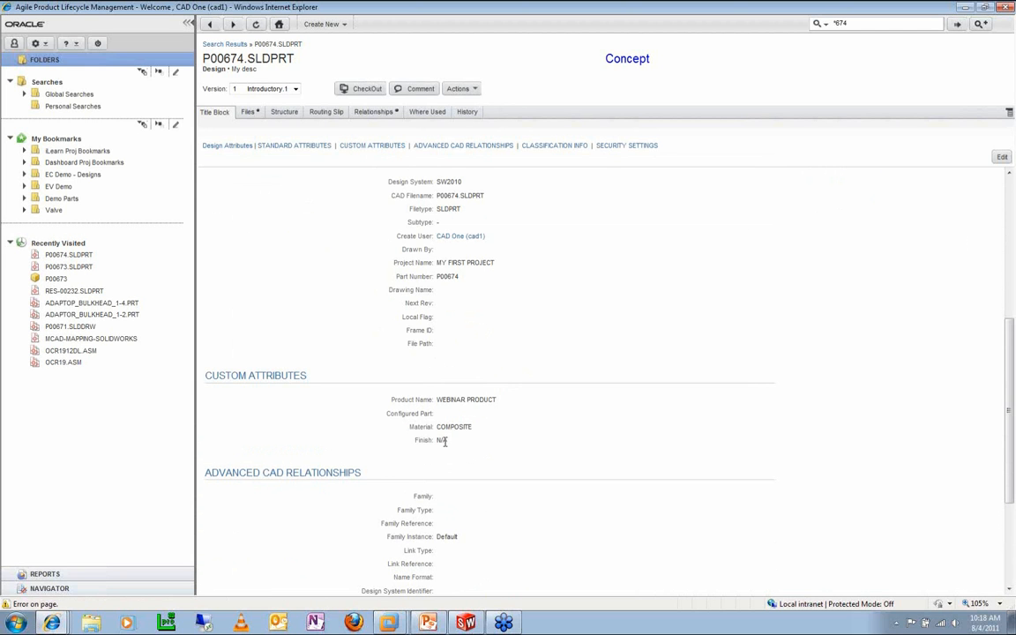
{"action": "double_click", "coordinate": [441, 439]}
{"action": "left_click", "coordinate": [443, 442]}
Step: Switch to SolidWorks, examine the custom file properties of the saved part and close them without changes
{"action": "key", "text": "alt+Tab"}
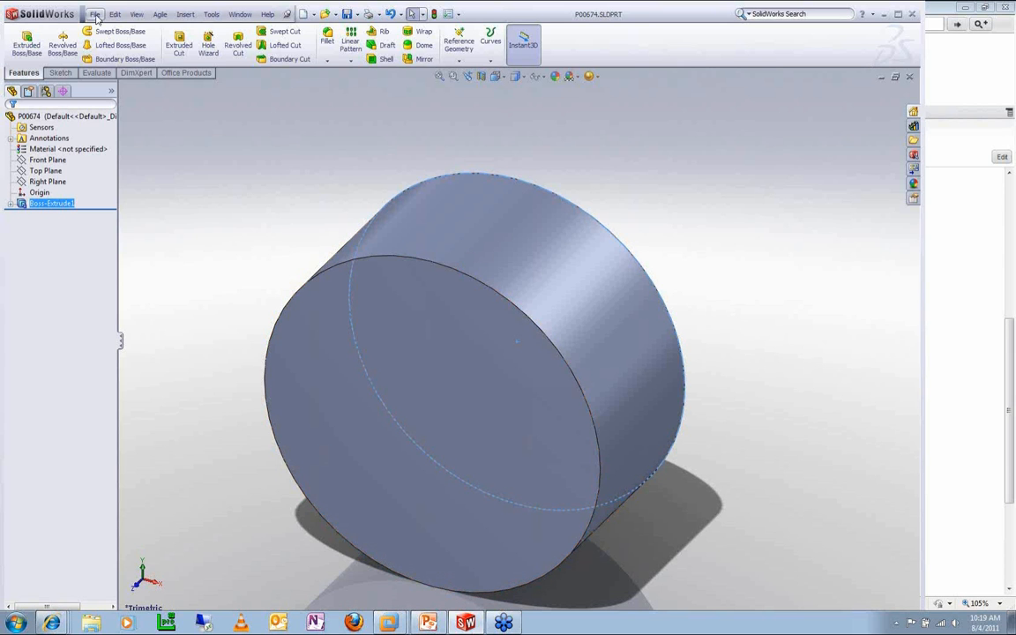
{"action": "left_click", "coordinate": [95, 14]}
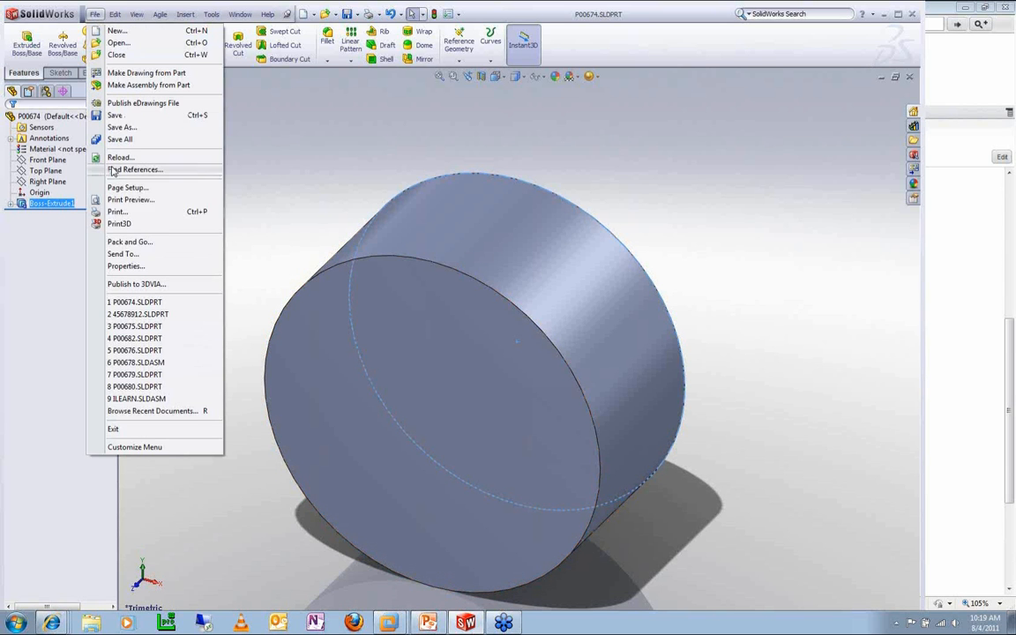
{"action": "left_click", "coordinate": [124, 267]}
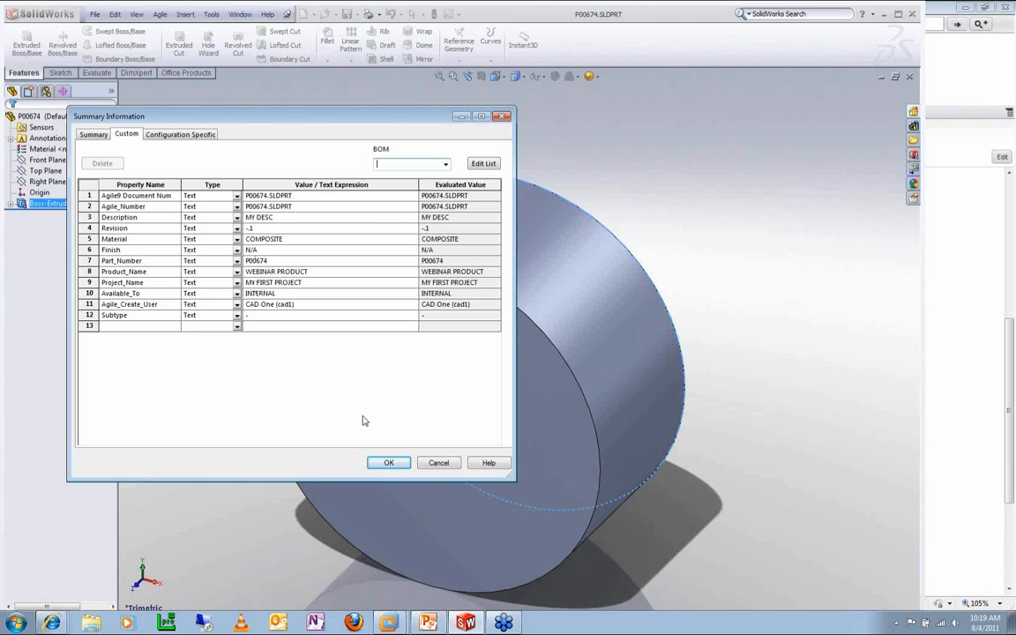
{"action": "left_click", "coordinate": [439, 463]}
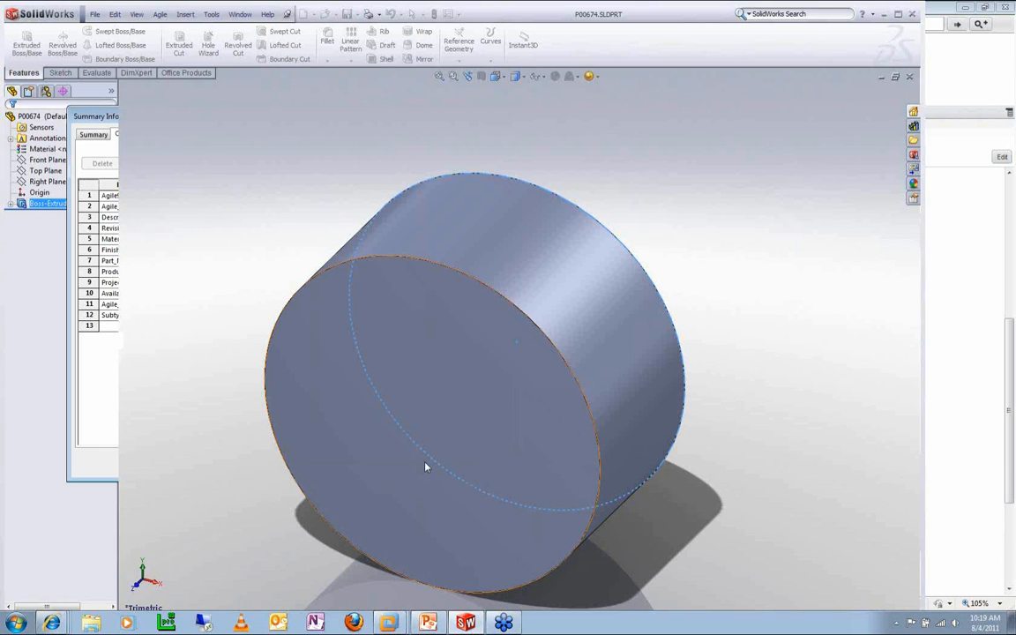
Step: In the Agile web client, set the design's Project Name to MY SECOND PROJECT and save the attributes
{"action": "left_click", "coordinate": [885, 14]}
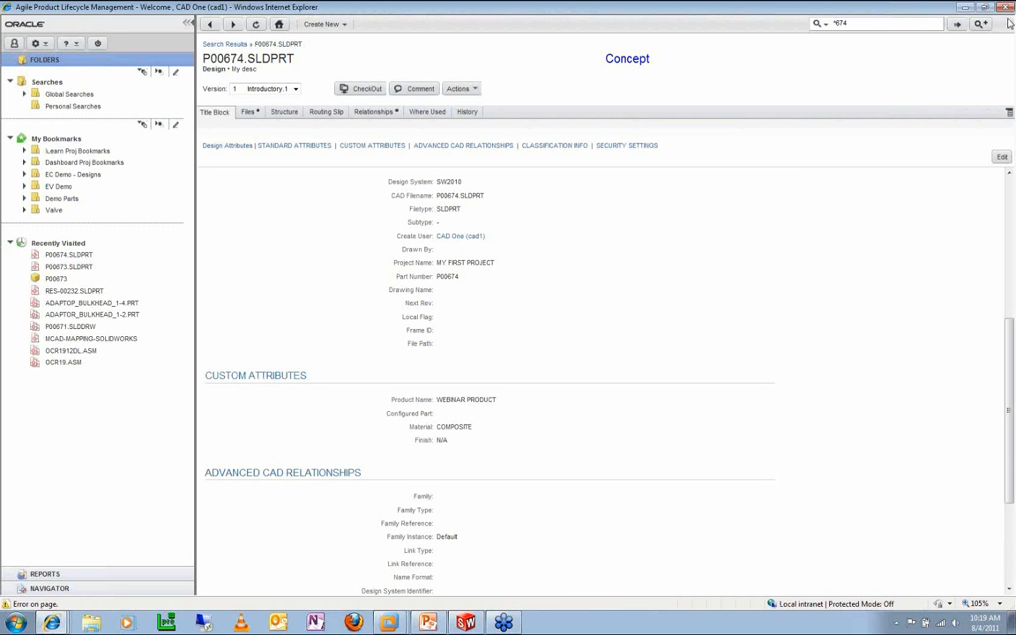
{"action": "left_click", "coordinate": [1002, 157]}
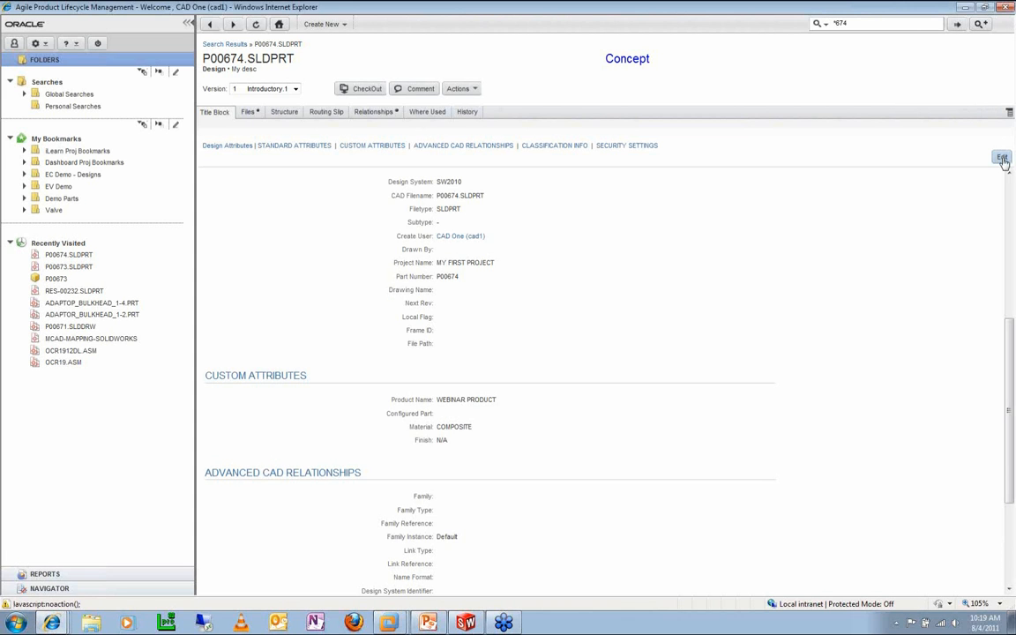
{"action": "left_click", "coordinate": [313, 146]}
{"action": "double_click", "coordinate": [466, 364]}
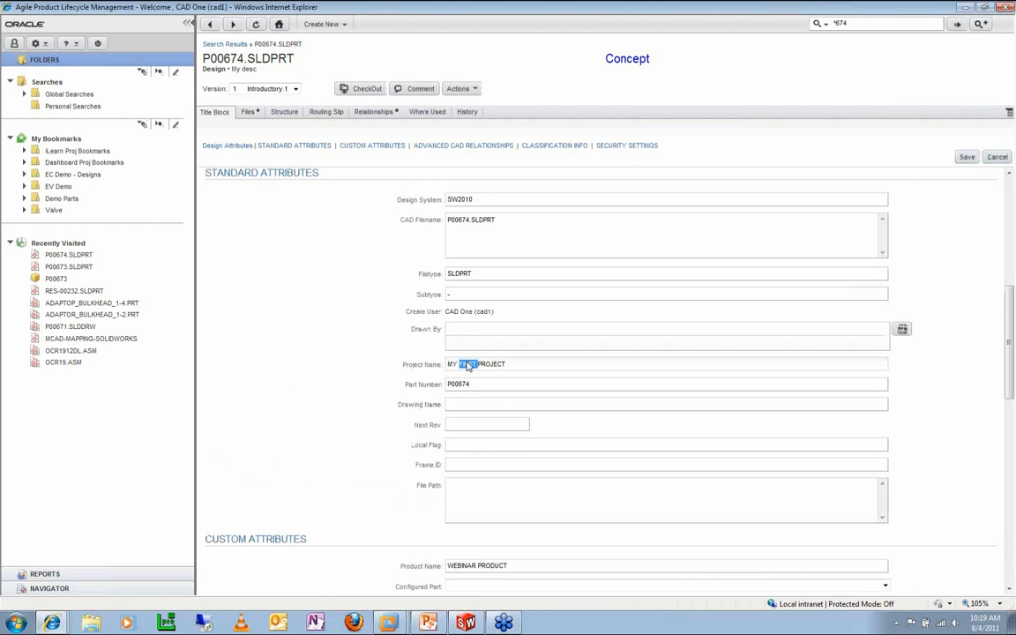
{"action": "type", "text": "SECOND"}
{"action": "left_click", "coordinate": [967, 158]}
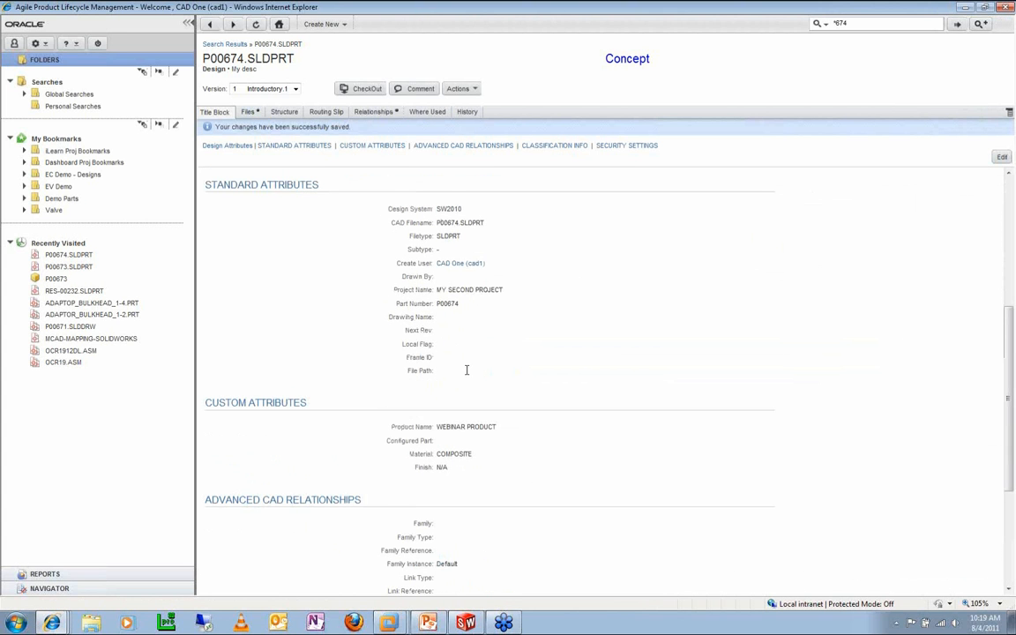
Step: Switch to SolidWorks and update the part's file properties from Agile PLM
{"action": "key", "text": "alt+Tab"}
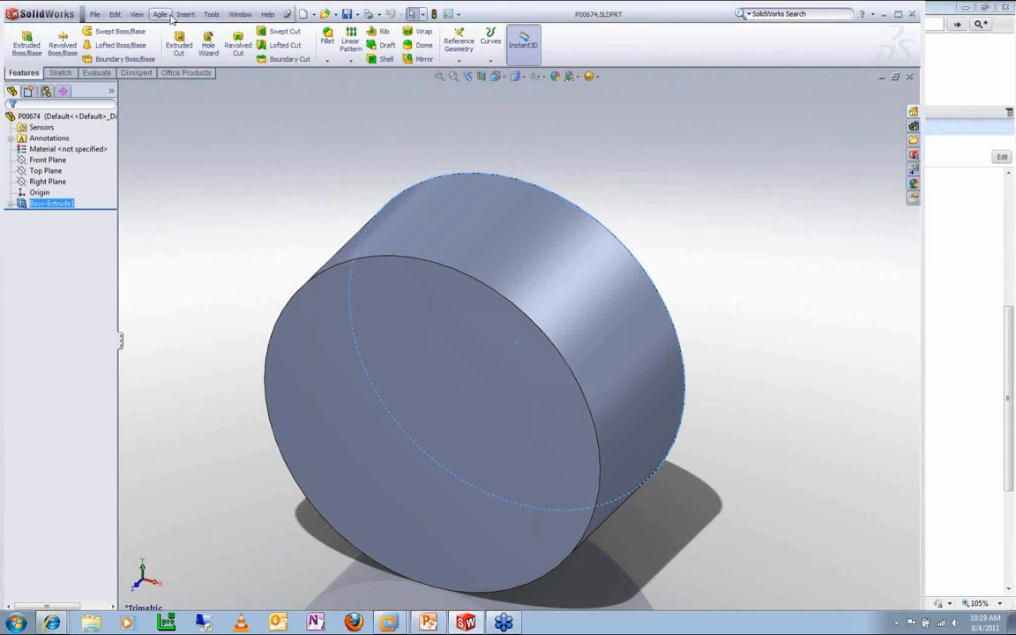
{"action": "left_click", "coordinate": [160, 14]}
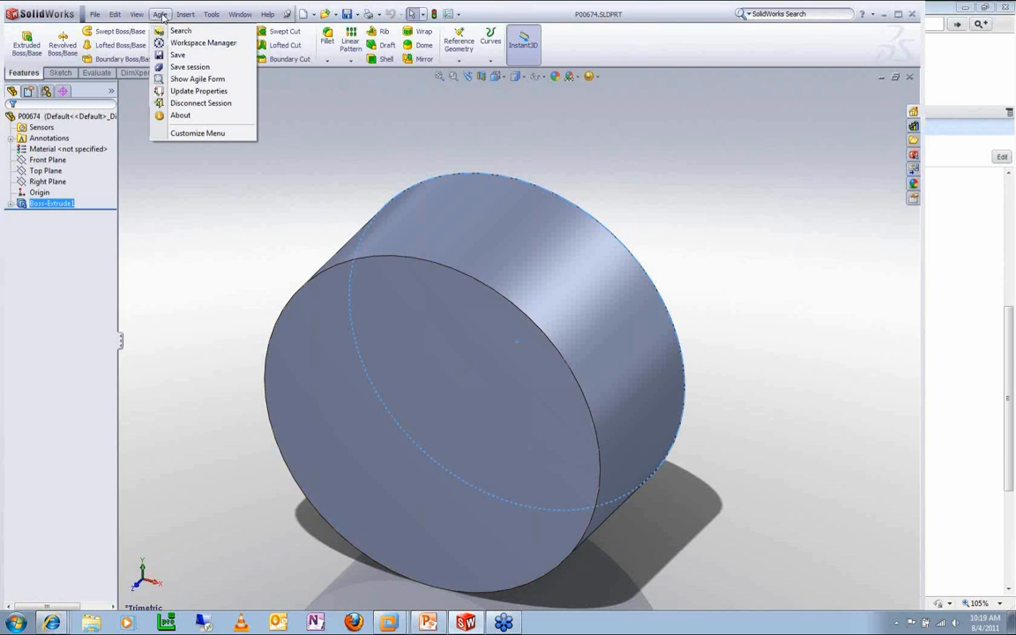
{"action": "left_click", "coordinate": [187, 91]}
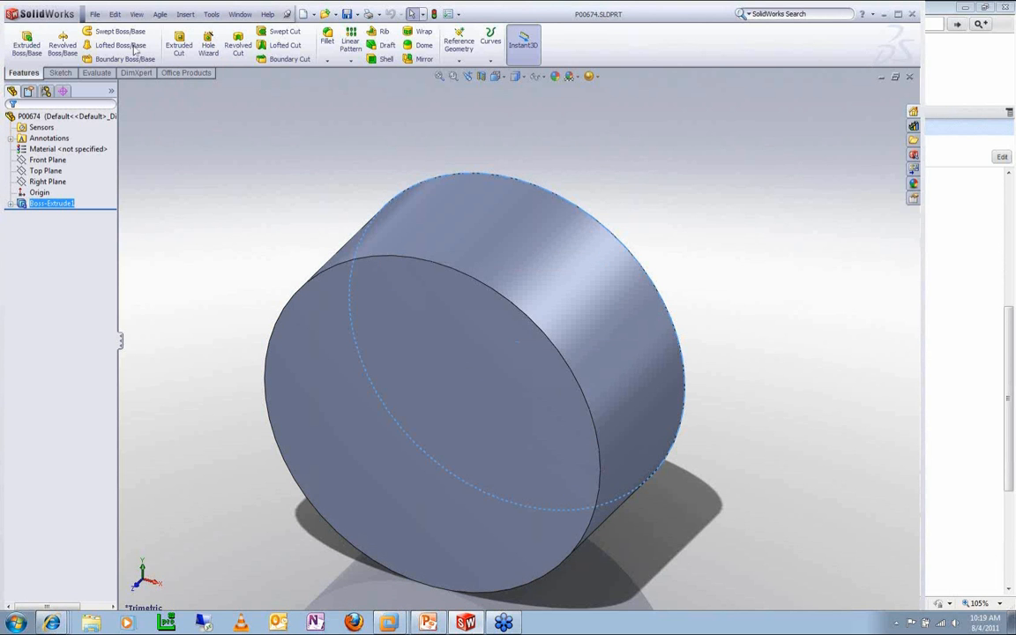
Step: In the part's custom file properties, set Project_Name to MY THIRD PROJECT and accept the change
{"action": "left_click", "coordinate": [95, 14]}
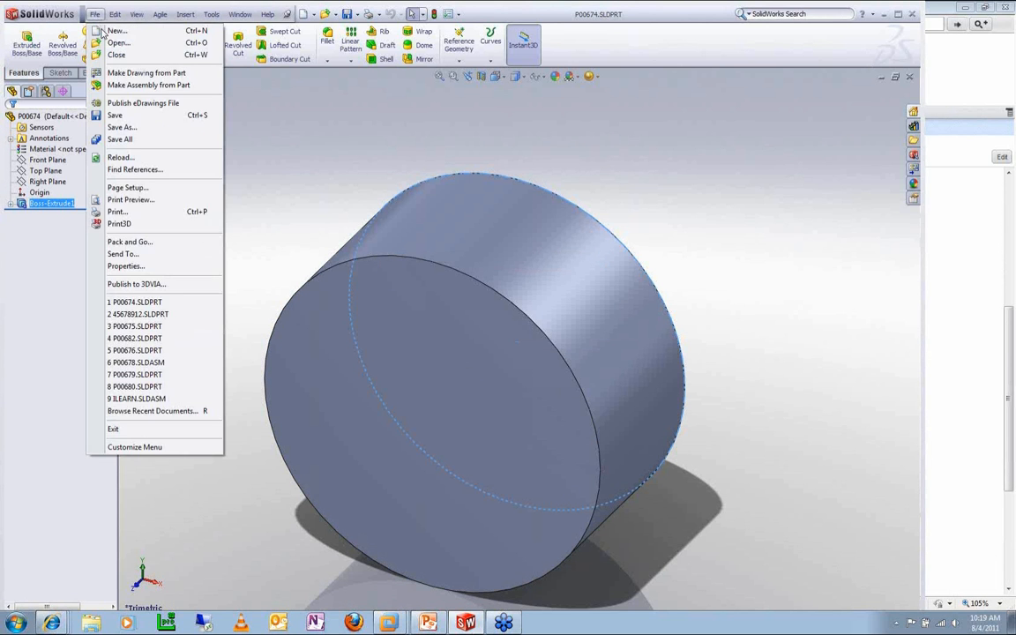
{"action": "left_click", "coordinate": [134, 266]}
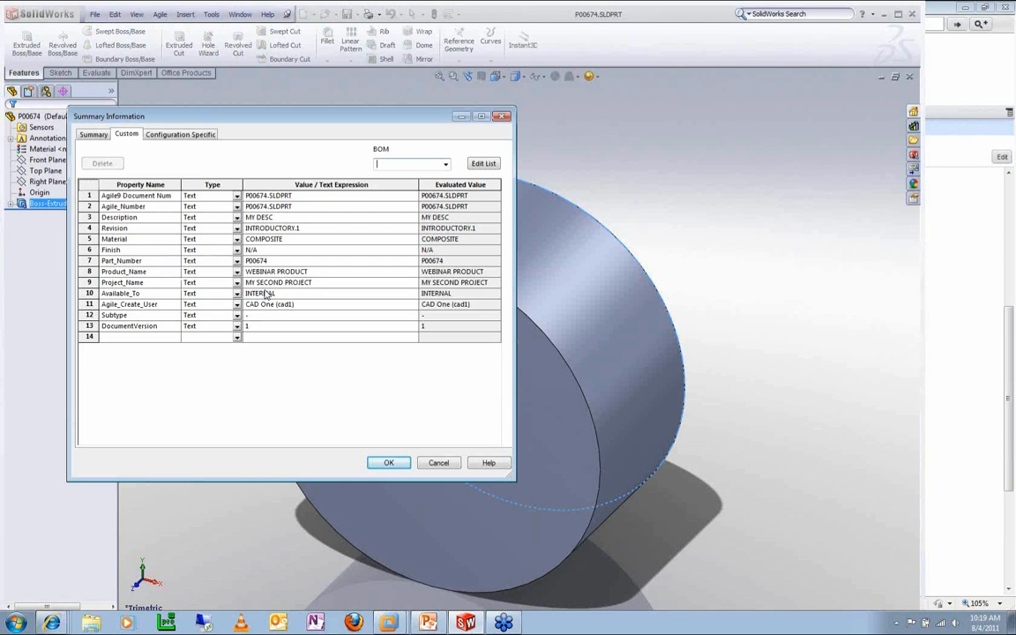
{"action": "left_click", "coordinate": [273, 283]}
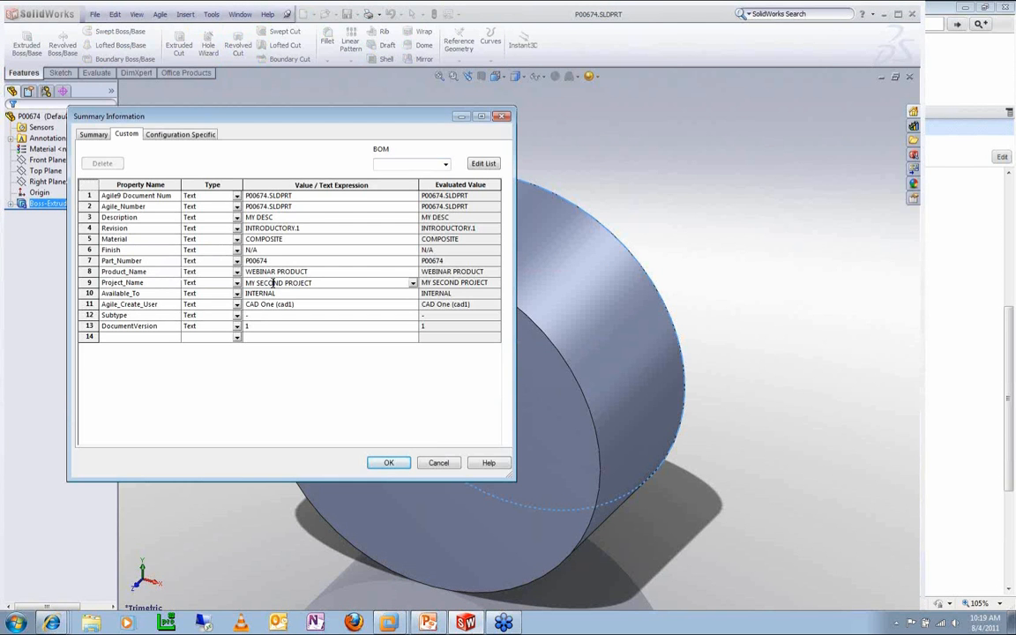
{"action": "double_click", "coordinate": [273, 282]}
{"action": "type", "text": "THIRD"}
{"action": "left_click", "coordinate": [415, 441]}
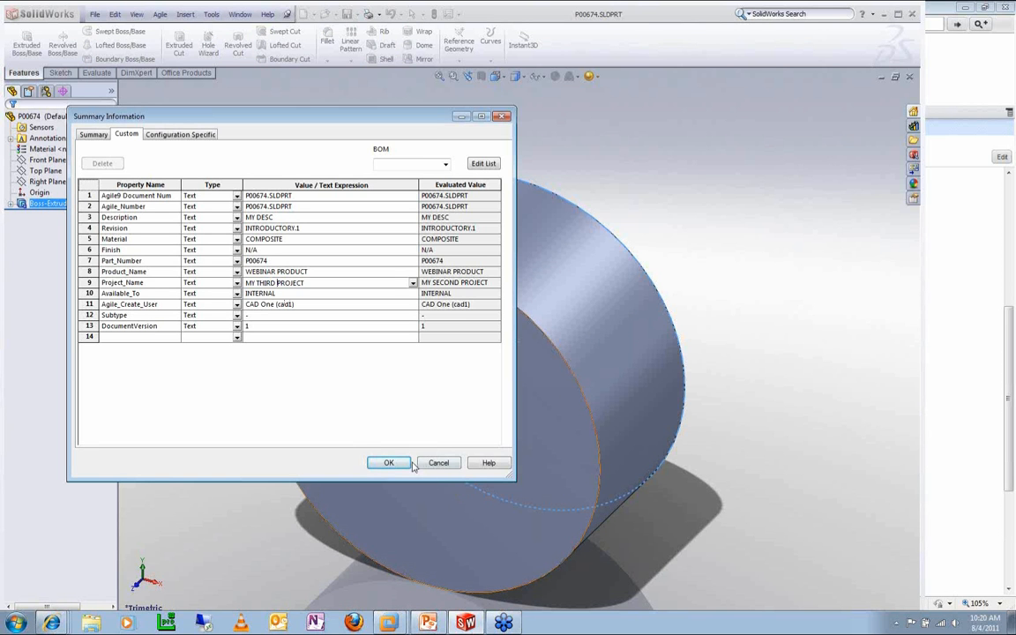
{"action": "left_click", "coordinate": [406, 464]}
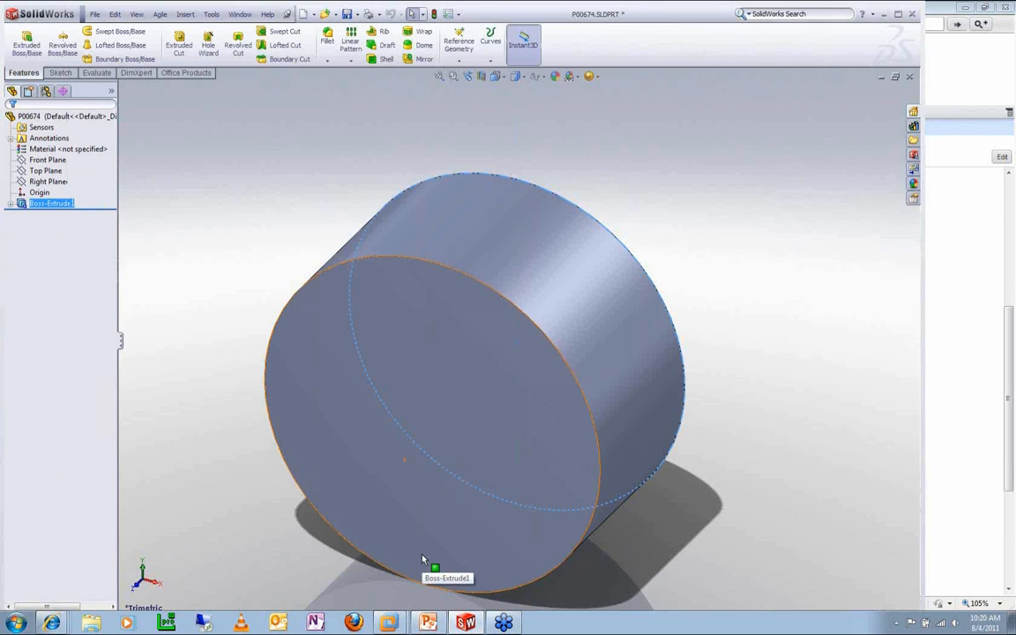
Step: Switch to the Agile web client, open the design's related part P00674 and examine its relationships and attachments
{"action": "key", "text": "alt+Tab"}
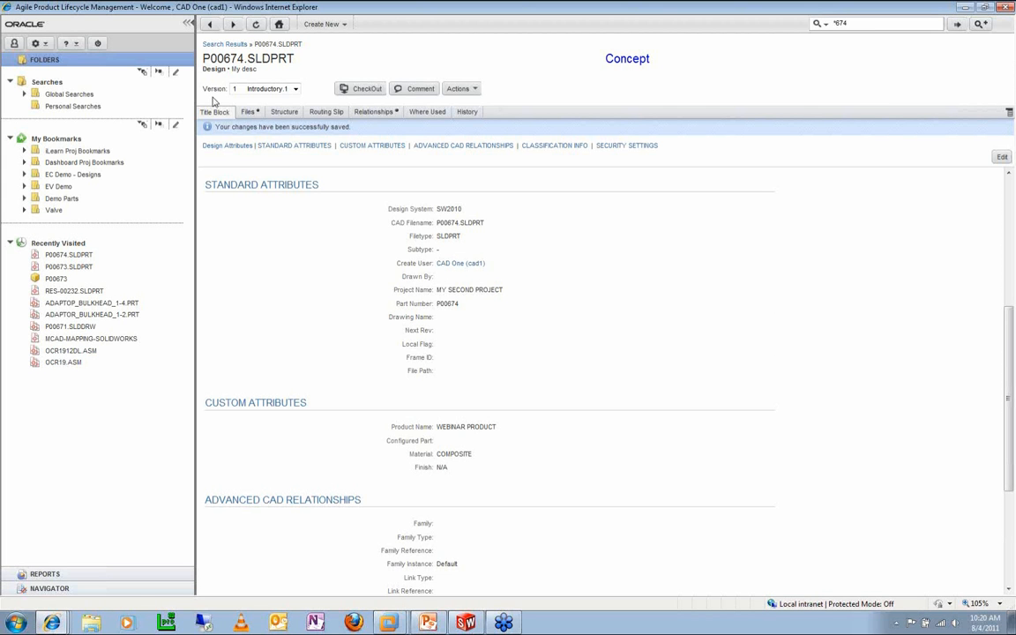
{"action": "left_click", "coordinate": [359, 115]}
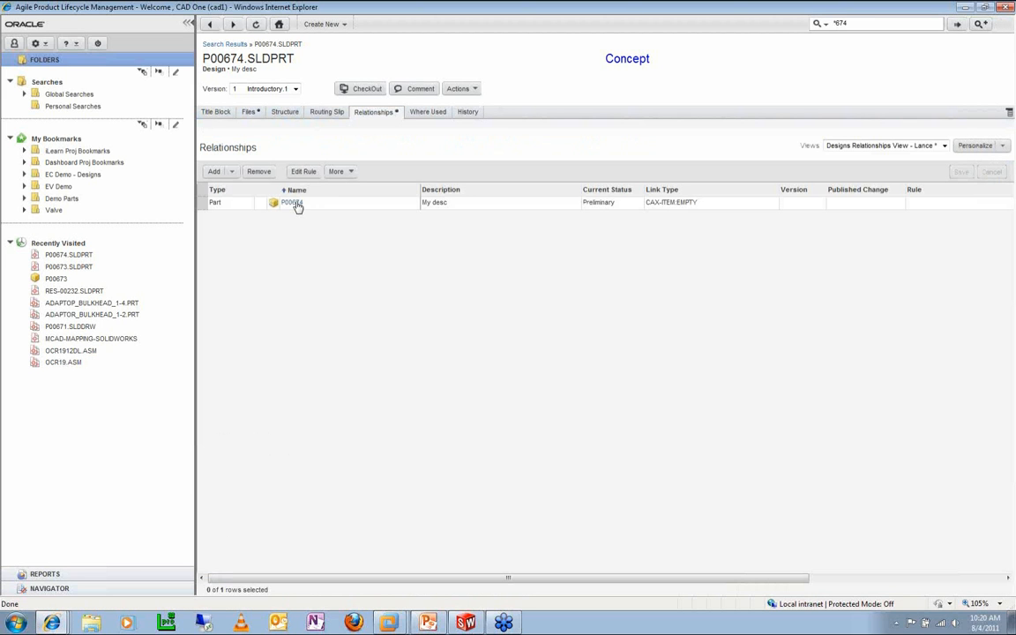
{"action": "mouse_move", "coordinate": [298, 206]}
{"action": "left_click", "coordinate": [292, 203]}
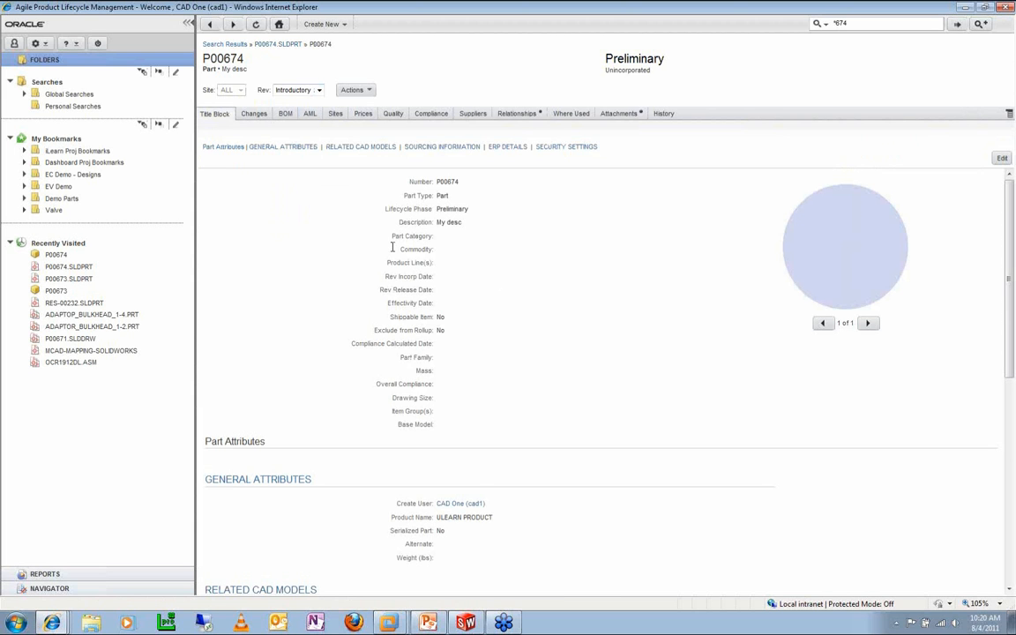
{"action": "left_click", "coordinate": [521, 115]}
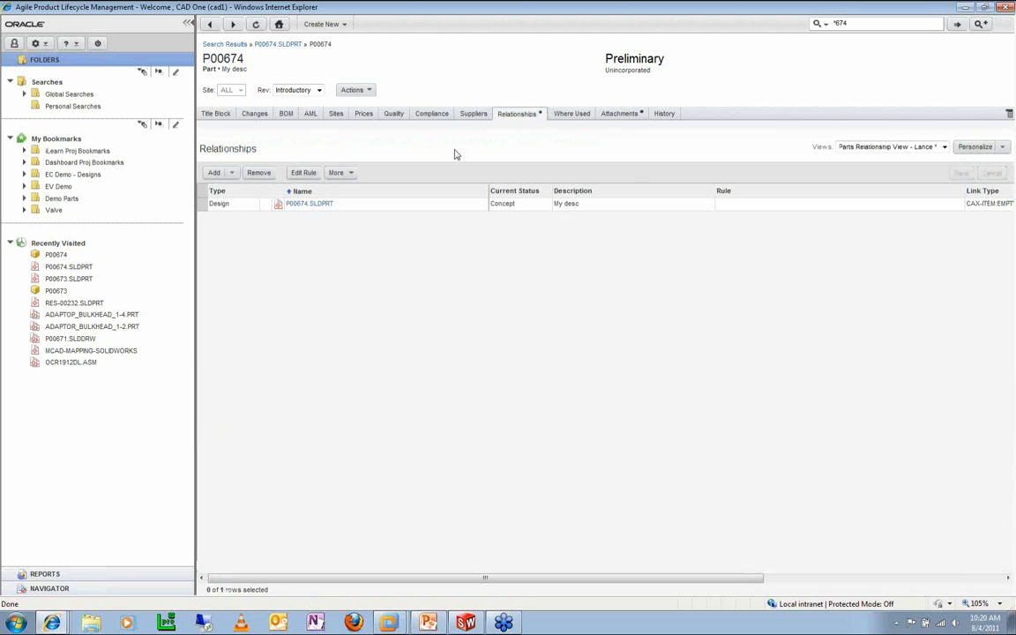
{"action": "left_click", "coordinate": [622, 120]}
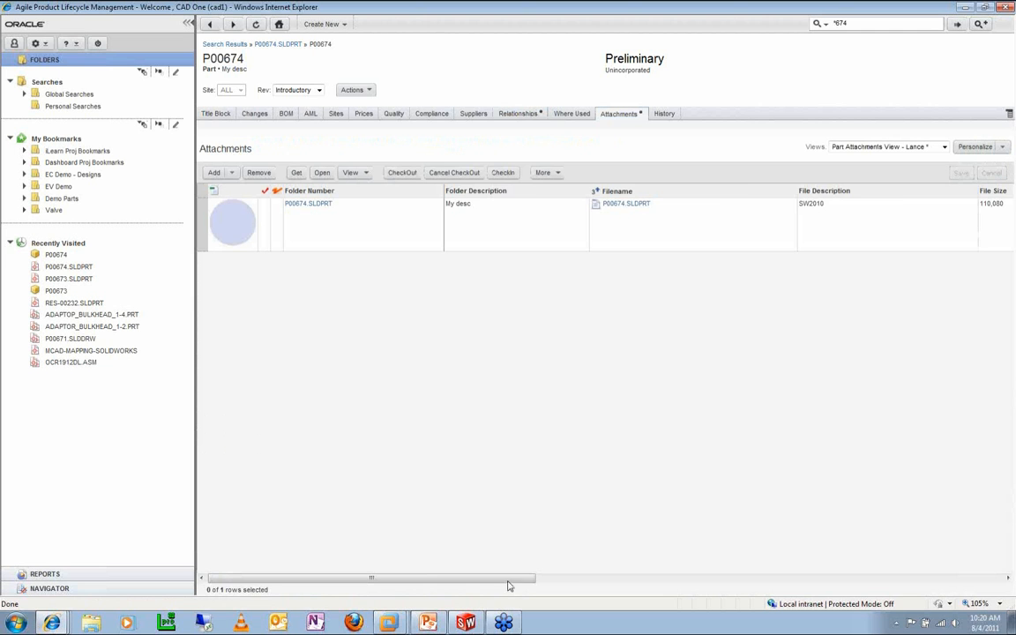
{"action": "left_click_drag", "start_coordinate": [510, 579], "coordinate": [647, 577]}
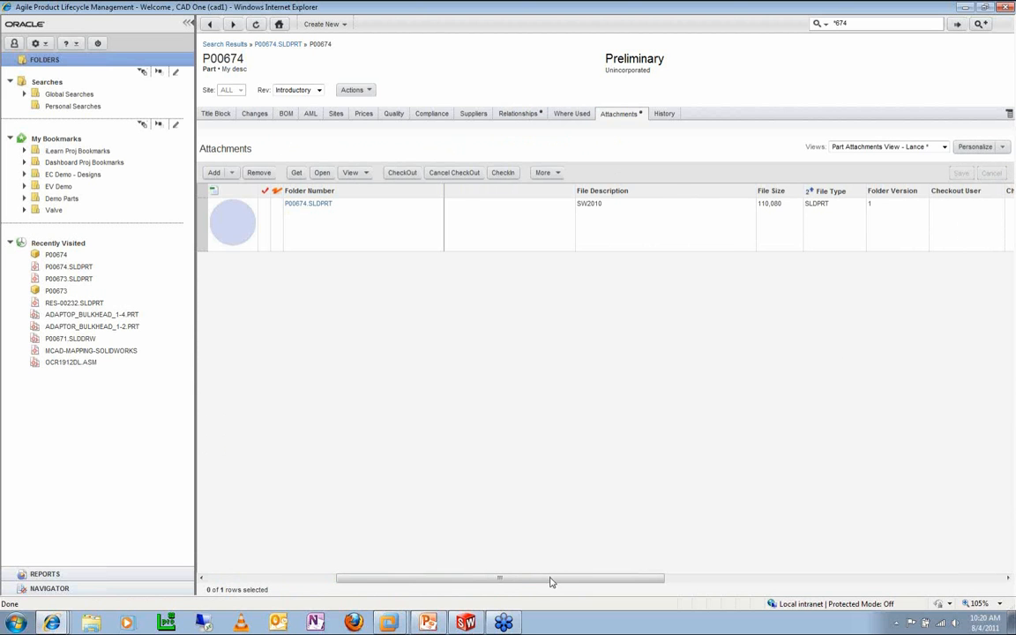
{"action": "left_click_drag", "start_coordinate": [551, 580], "coordinate": [411, 578]}
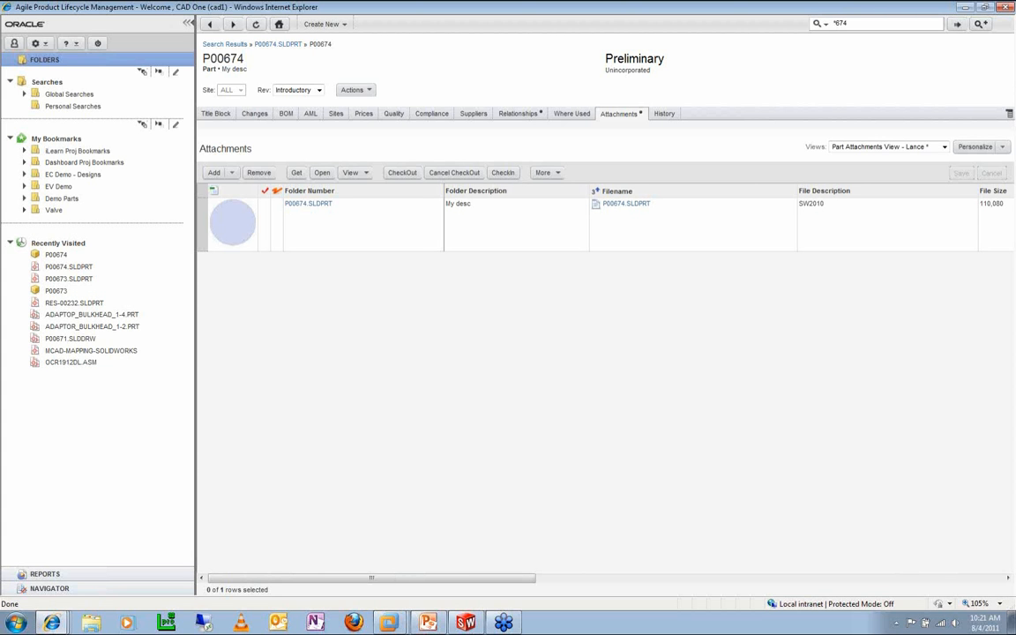
{"action": "left_click", "coordinate": [518, 115]}
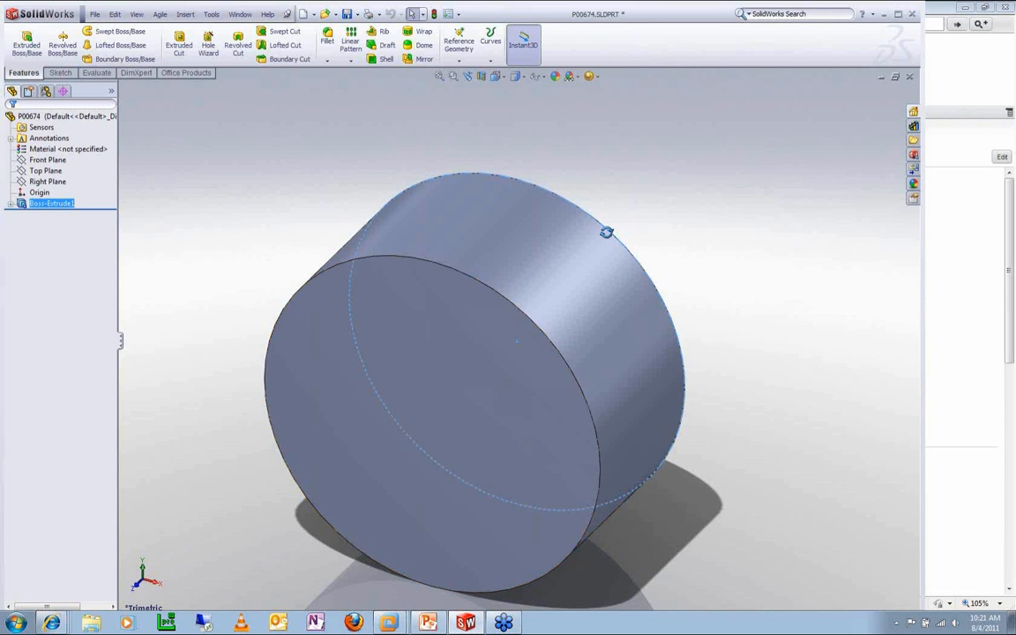
Step: Switch to SolidWorks and fillet the cylinder's rear circular edge with a 10 mm constant radius
{"action": "left_click_drag", "start_coordinate": [606, 232], "coordinate": [595, 246]}
{"action": "left_click", "coordinate": [327, 37]}
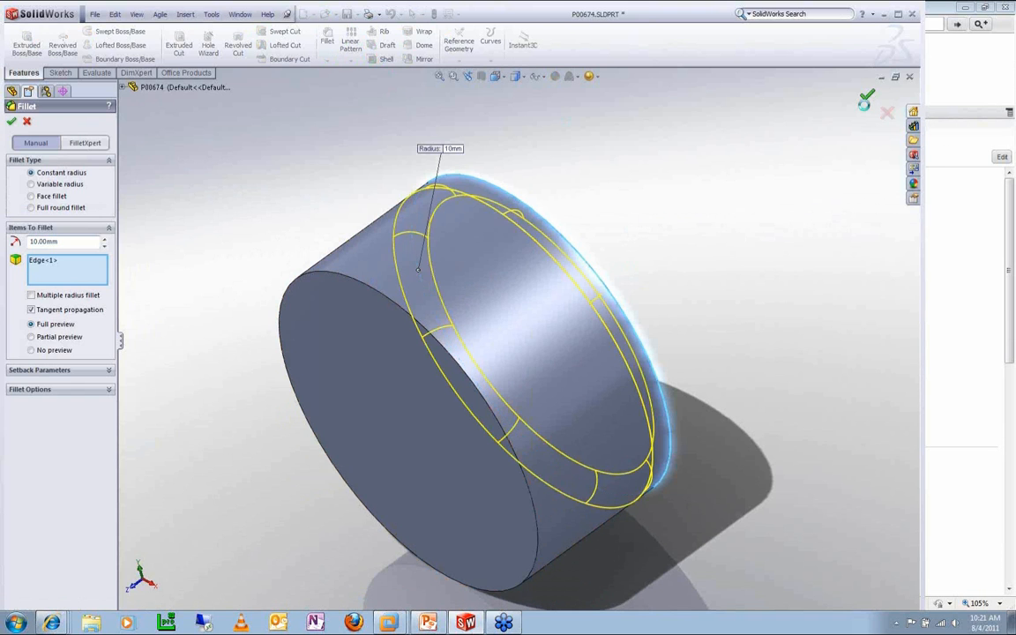
{"action": "left_click", "coordinate": [867, 94]}
Step: Add a 60 mm high dome to the flat end face bounded by the fillet
{"action": "left_click_drag", "start_coordinate": [737, 258], "coordinate": [573, 353]}
{"action": "left_click", "coordinate": [568, 385]}
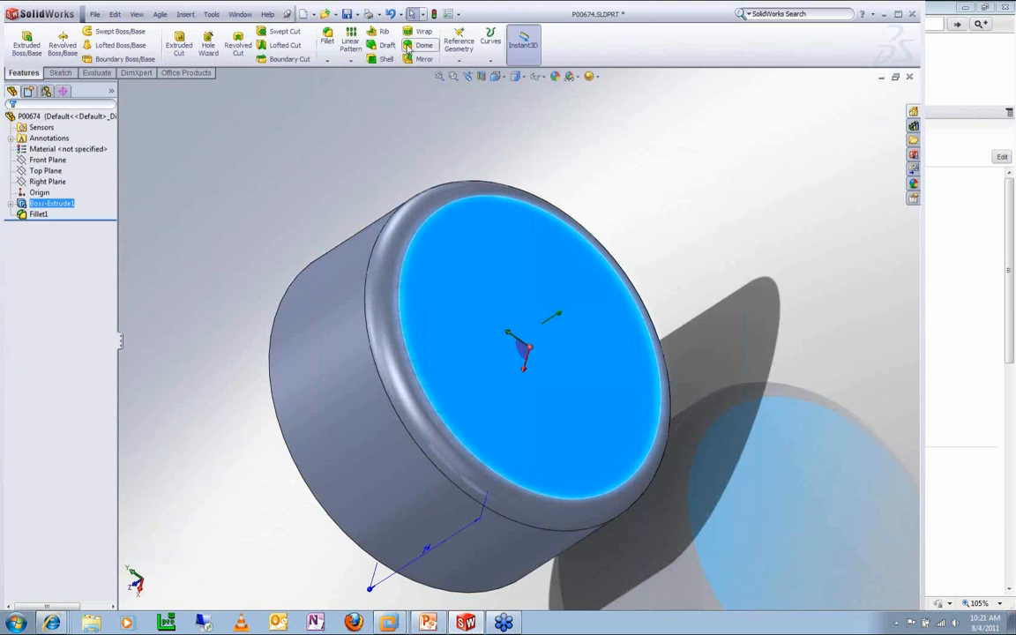
{"action": "left_click", "coordinate": [418, 46]}
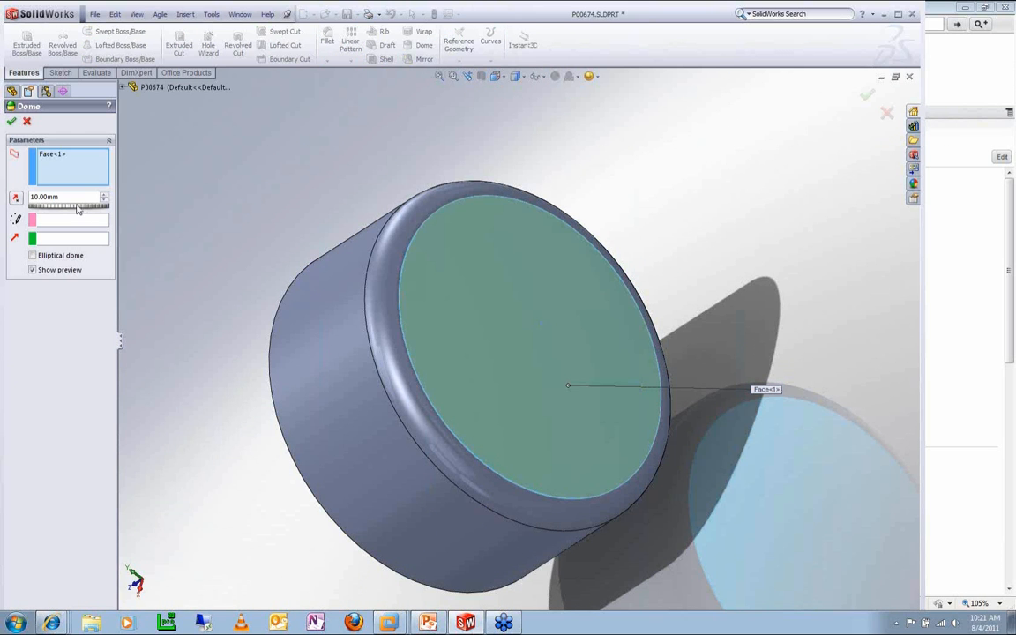
{"action": "left_click_drag", "start_coordinate": [80, 209], "coordinate": [91, 207]}
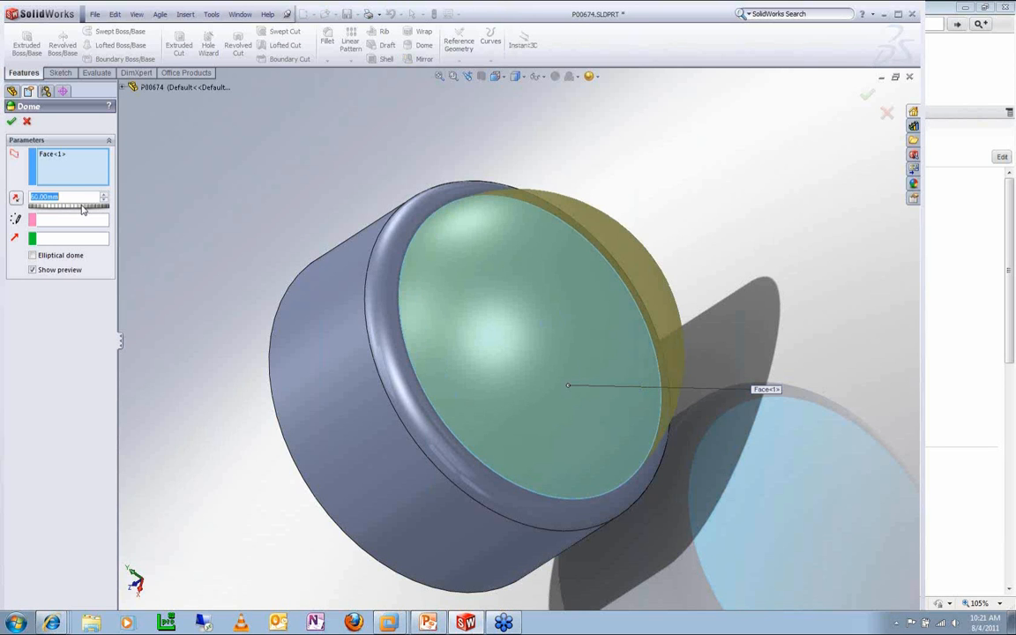
{"action": "right_click", "coordinate": [838, 120]}
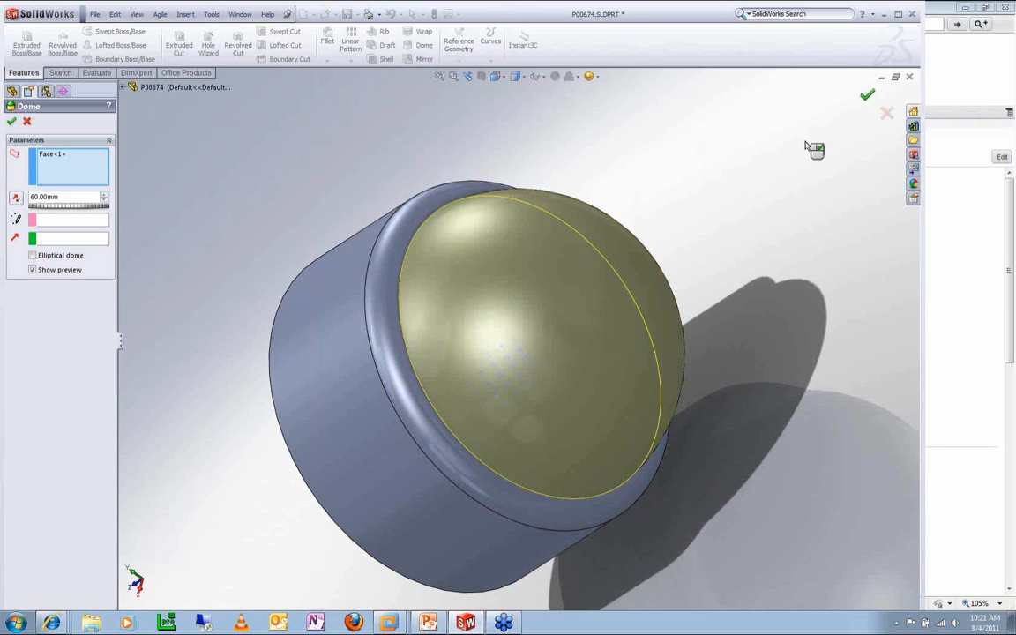
Step: Shell the part to a 4 mm wall thickness, removing the flat face opposite the dome
{"action": "left_click_drag", "start_coordinate": [696, 201], "coordinate": [386, 140]}
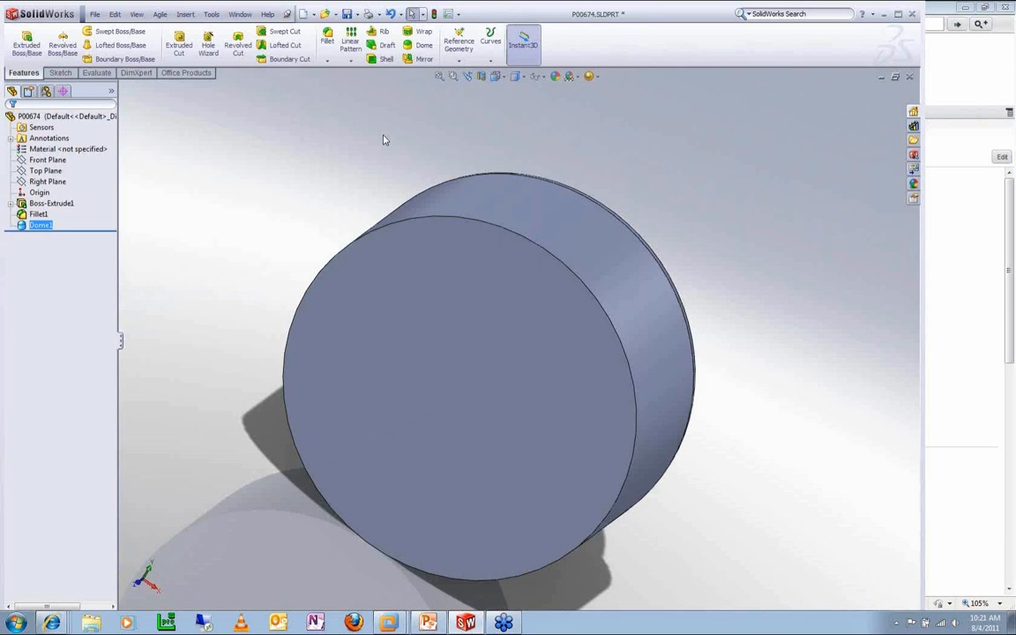
{"action": "left_click", "coordinate": [387, 58]}
{"action": "left_click", "coordinate": [381, 301]}
{"action": "left_click", "coordinate": [69, 156]}
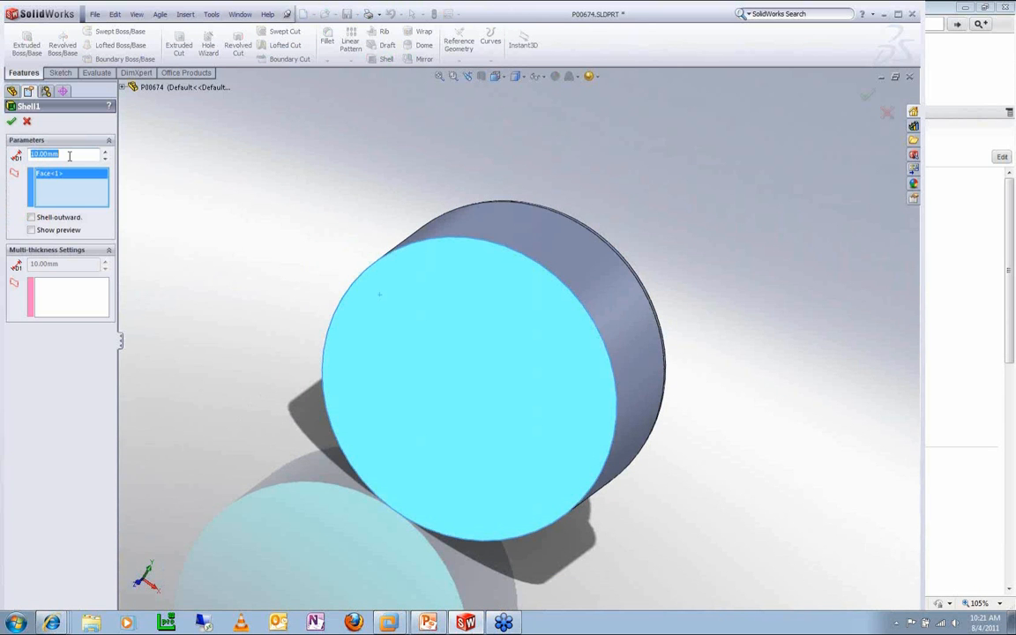
{"action": "type", "text": "4"}
{"action": "left_click", "coordinate": [867, 96]}
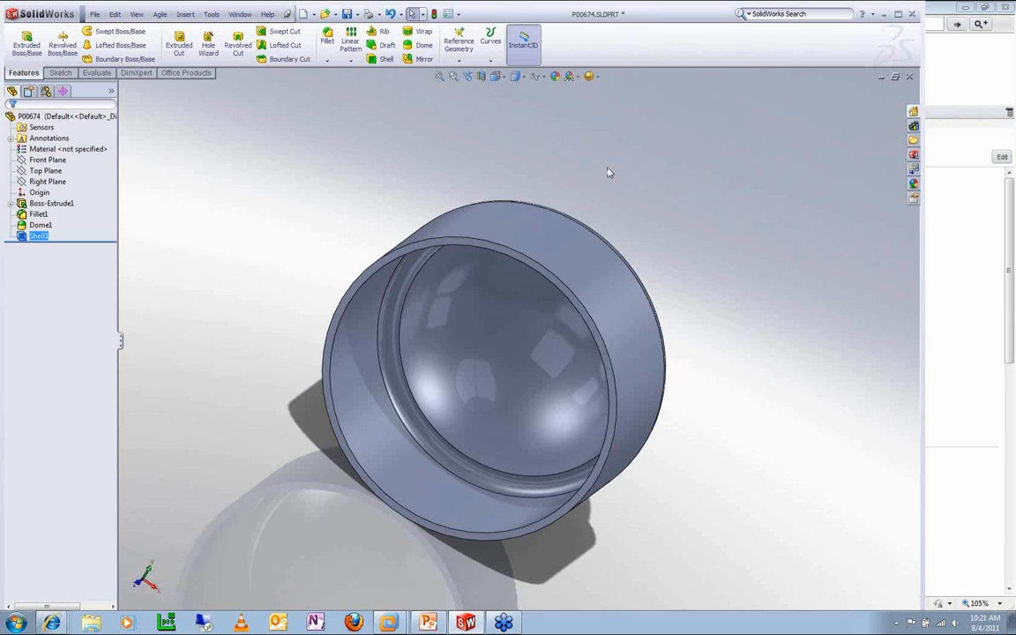
Step: Create a new drawing document with the A1 (ISO) standard sheet format
{"action": "left_click", "coordinate": [304, 19]}
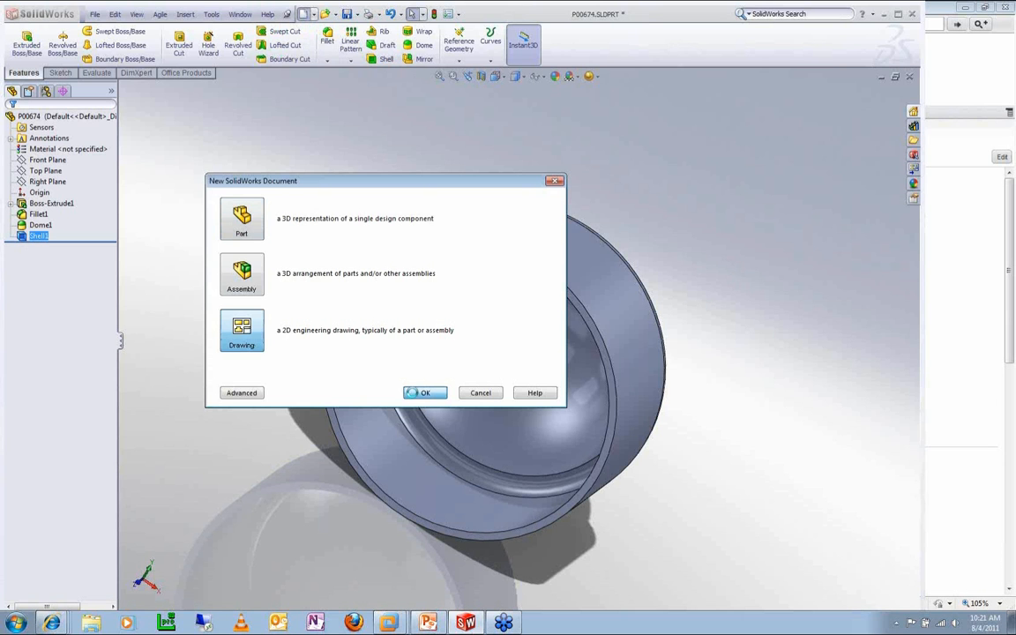
{"action": "left_click", "coordinate": [414, 393]}
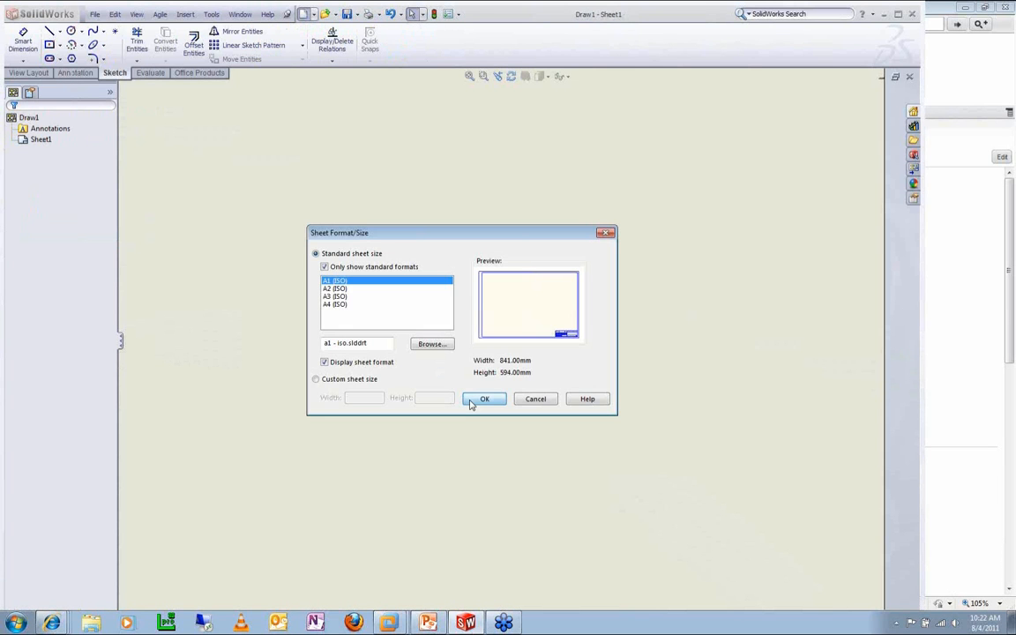
{"action": "left_click", "coordinate": [485, 399]}
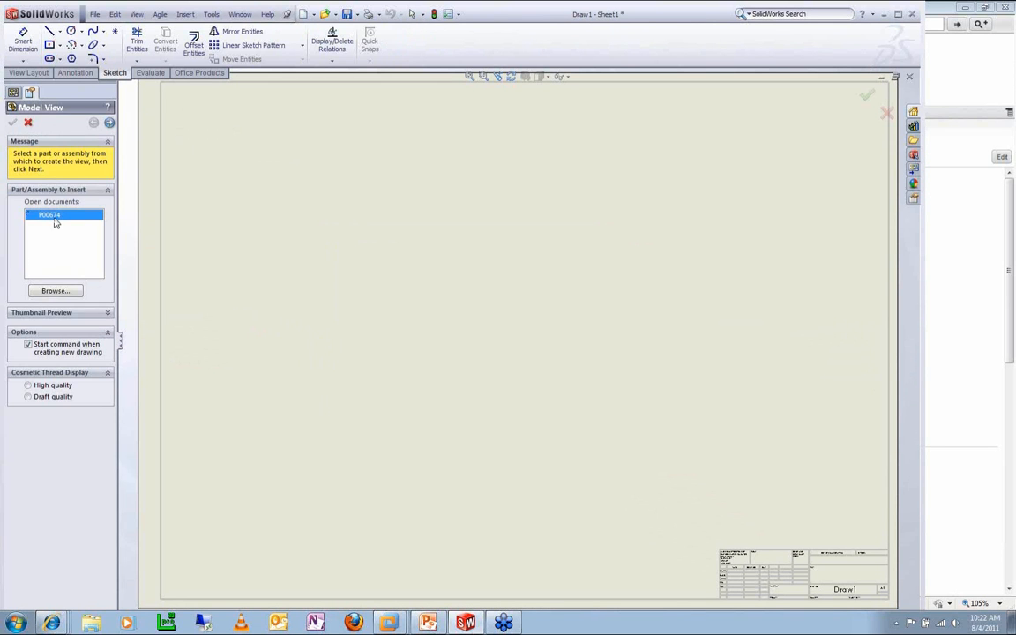
Step: Insert a front view of P00674 on the sheet, with projected views above and beside it plus an isometric view
{"action": "double_click", "coordinate": [55, 220]}
{"action": "left_click", "coordinate": [295, 483]}
{"action": "left_click", "coordinate": [284, 317]}
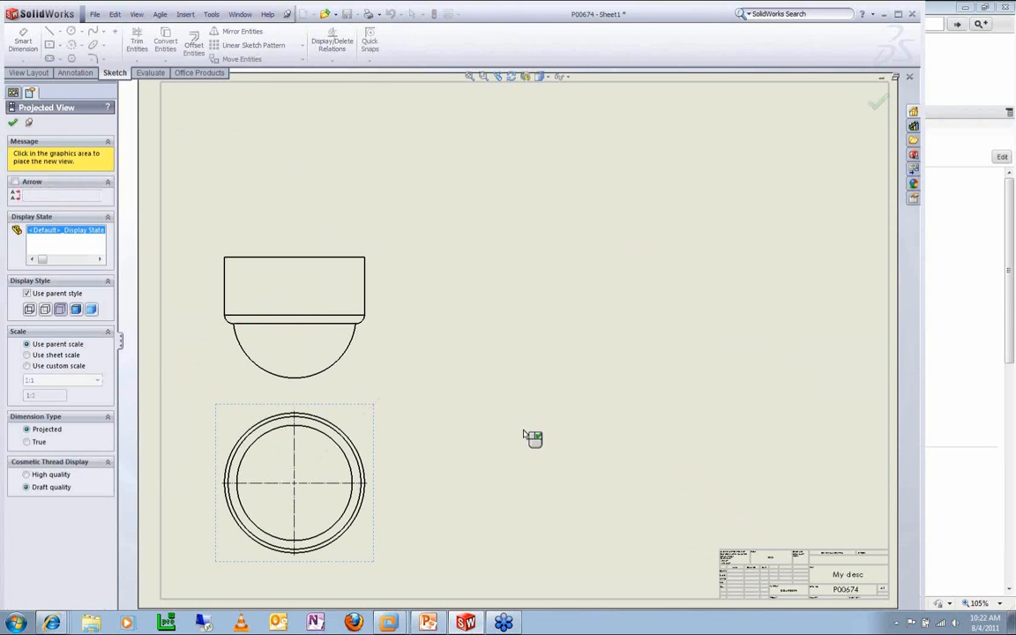
{"action": "left_click", "coordinate": [534, 490]}
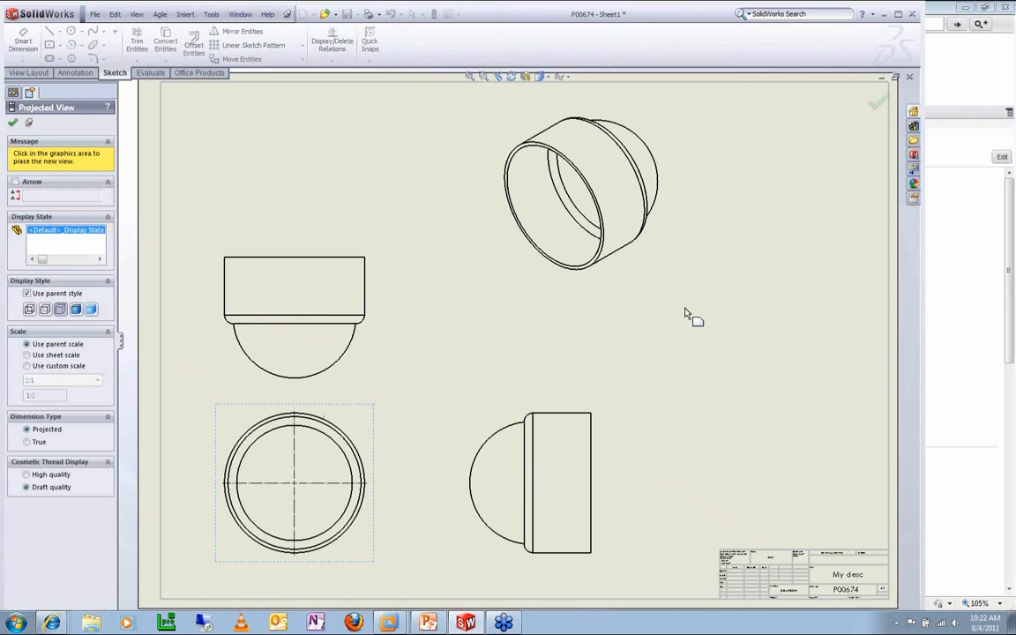
{"action": "key", "text": "Escape"}
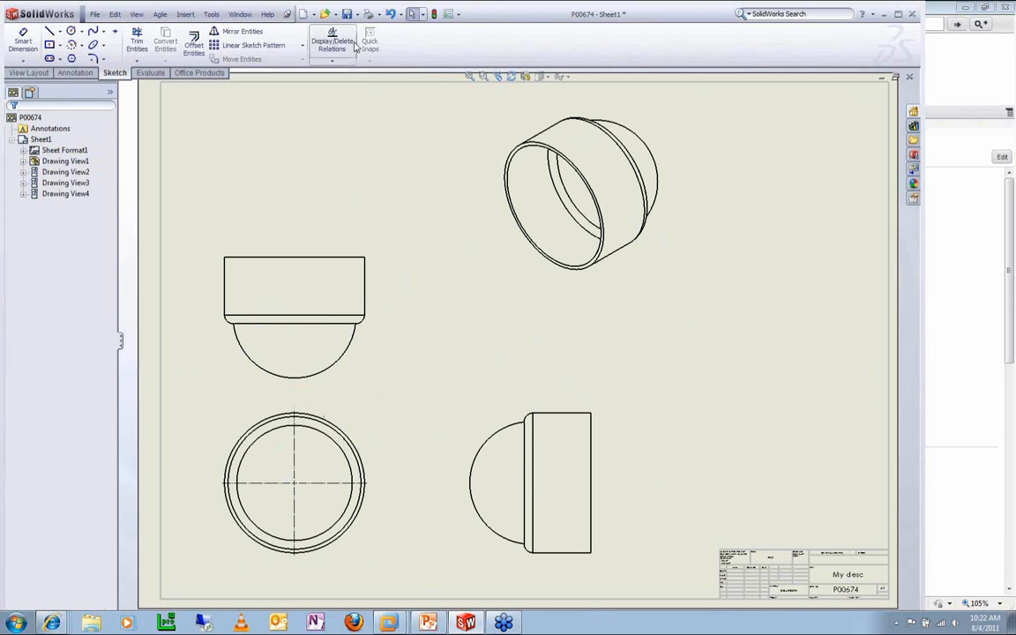
Step: Save the drawing in the workspace as 45646 and open the Agile save preview for it
{"action": "left_click", "coordinate": [349, 15]}
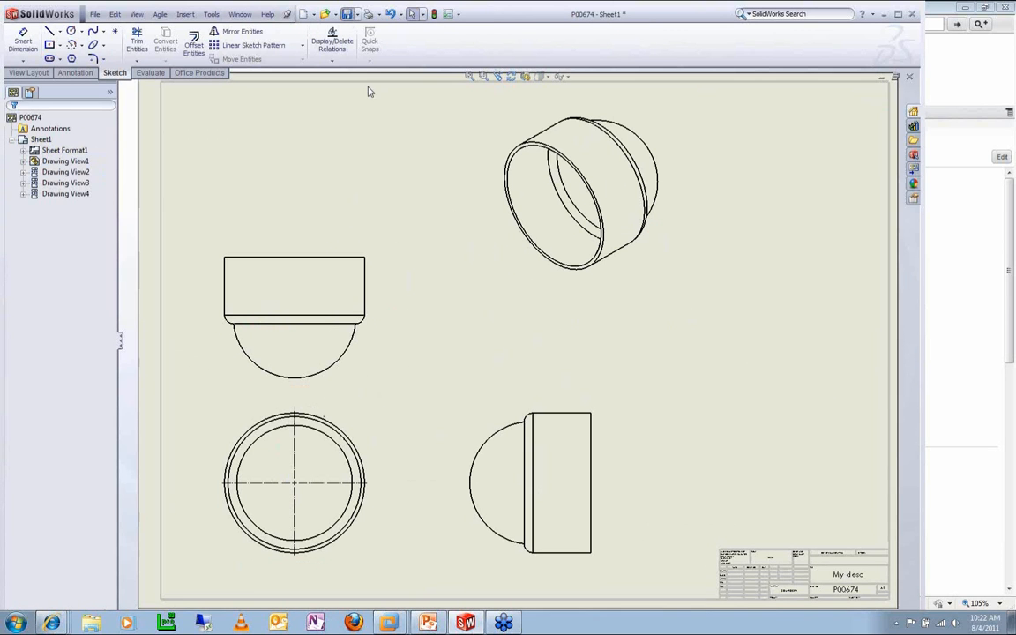
{"action": "type", "text": "45646"}
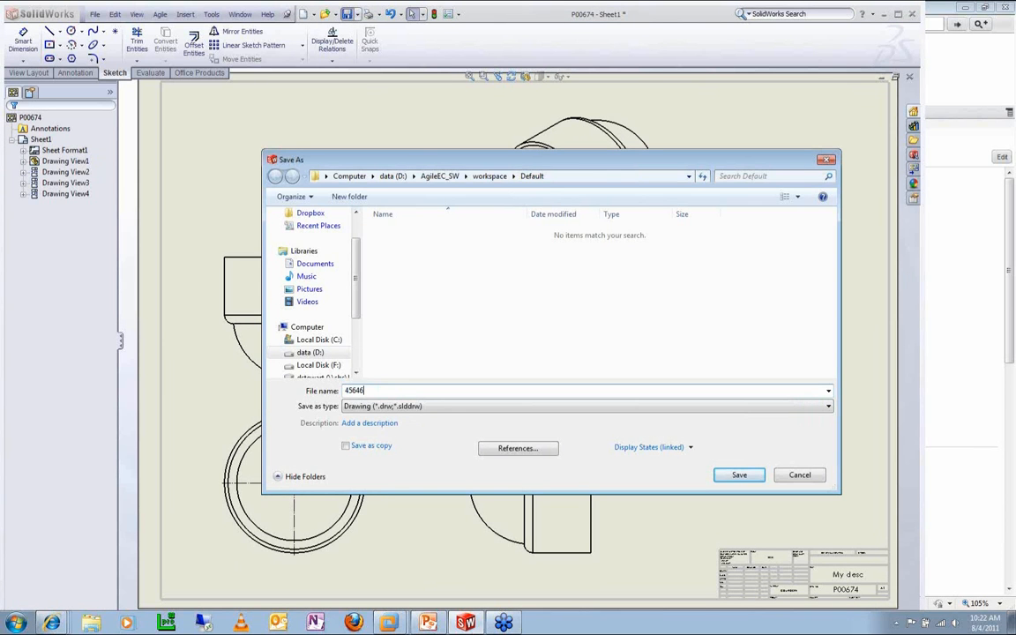
{"action": "key", "text": "Return"}
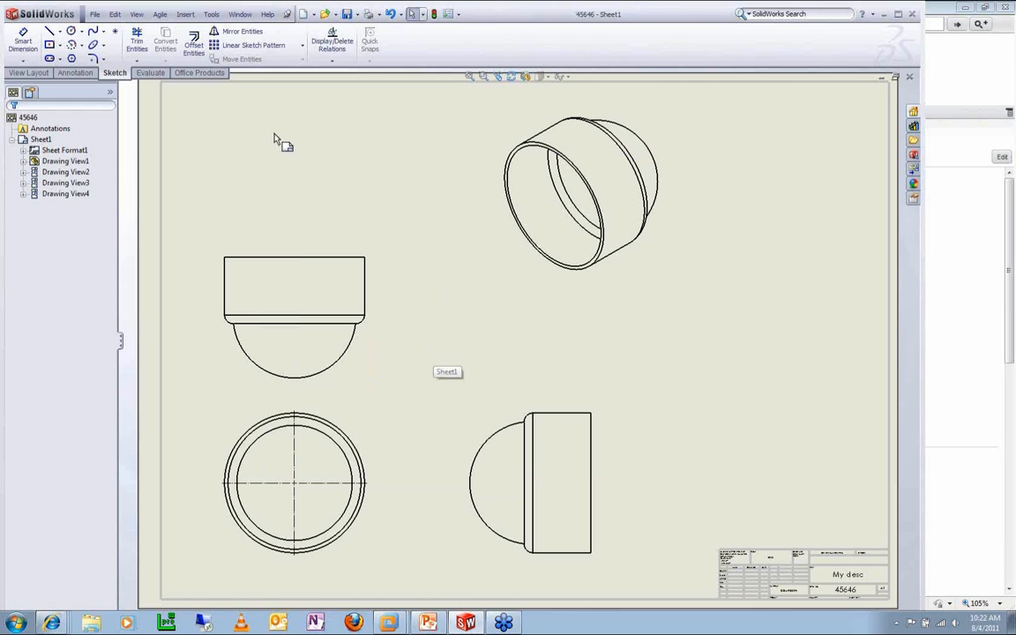
{"action": "left_click", "coordinate": [156, 17]}
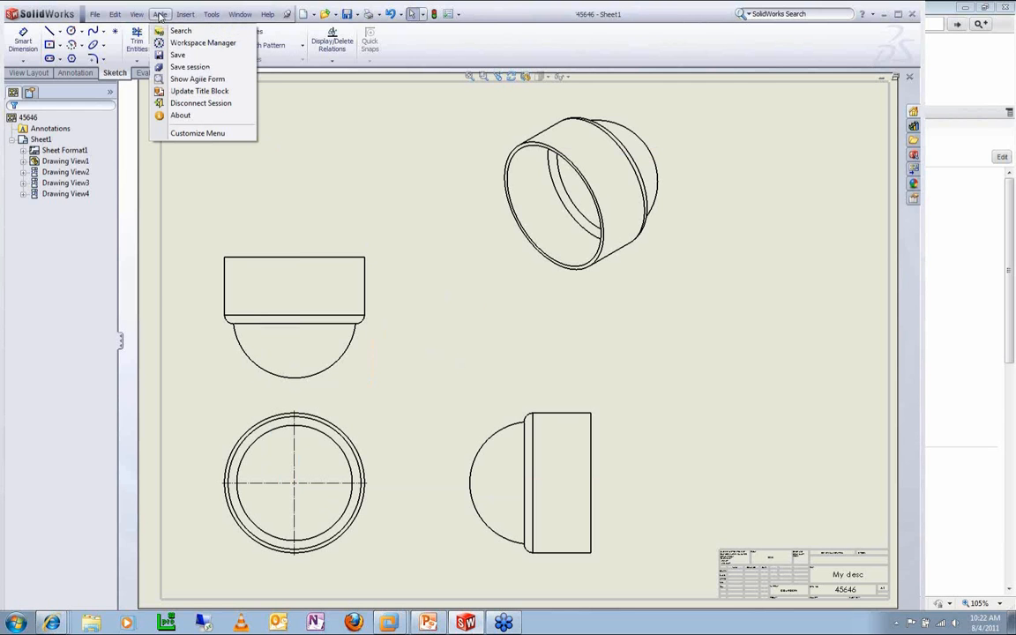
{"action": "left_click", "coordinate": [175, 55]}
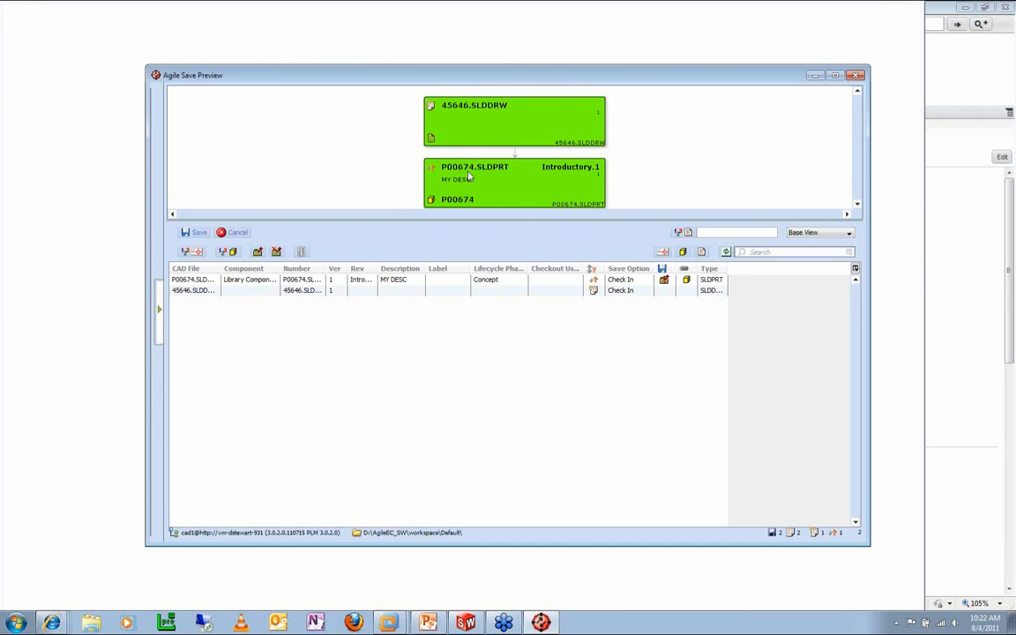
Step: Check out the modified P00674.SLDPRT part in the save preview
{"action": "left_click", "coordinate": [211, 294]}
{"action": "left_click", "coordinate": [199, 282]}
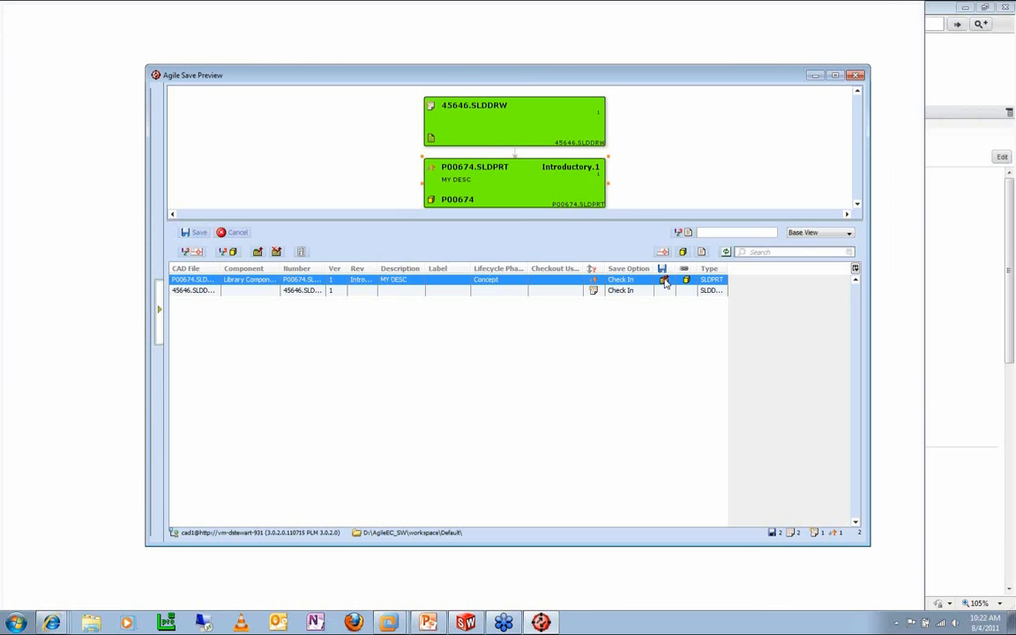
{"action": "mouse_move", "coordinate": [664, 281]}
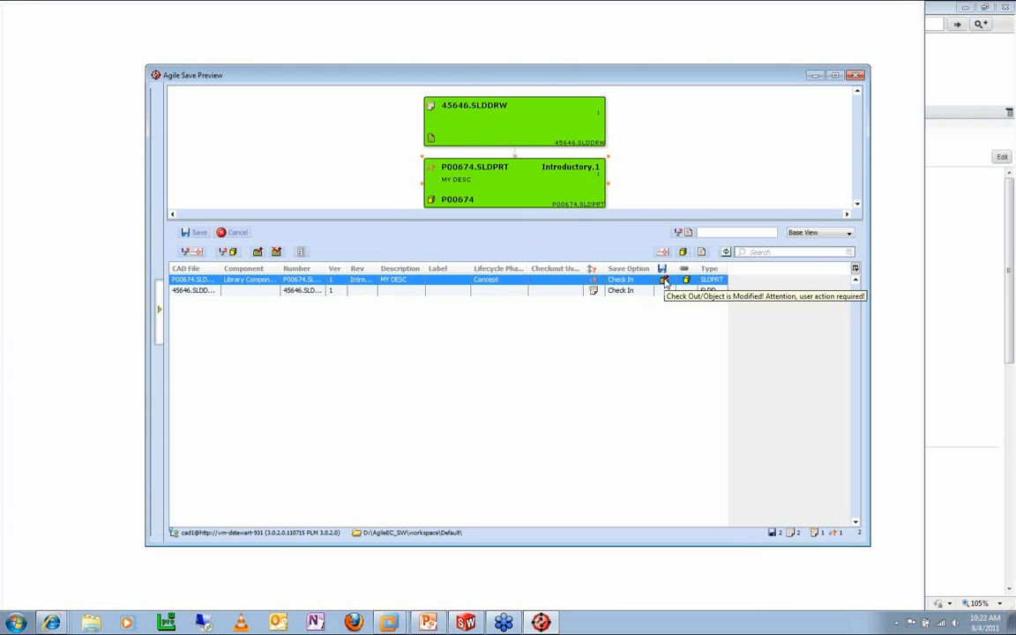
{"action": "left_click", "coordinate": [258, 252]}
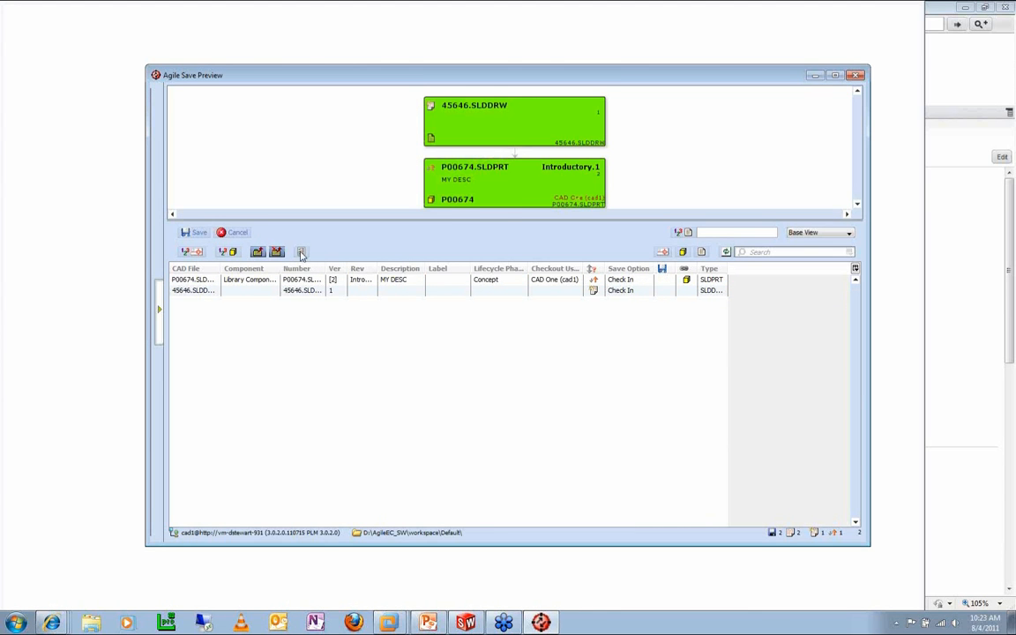
Step: Use Save As on the 45646 drawing to give it the part-based number P00674.SLDDRW
{"action": "right_click", "coordinate": [512, 126]}
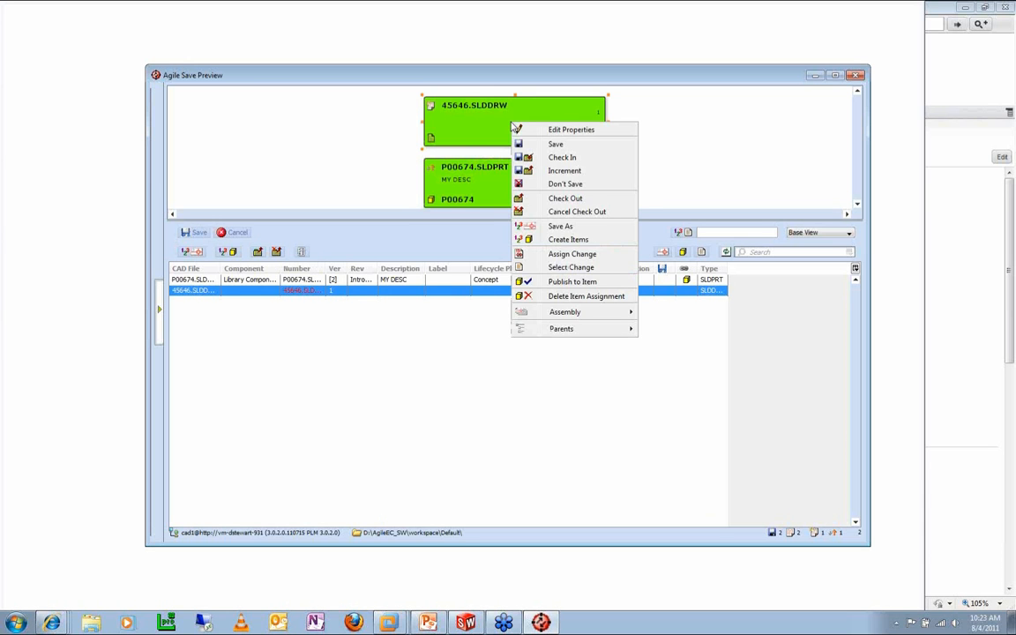
{"action": "left_click", "coordinate": [562, 226]}
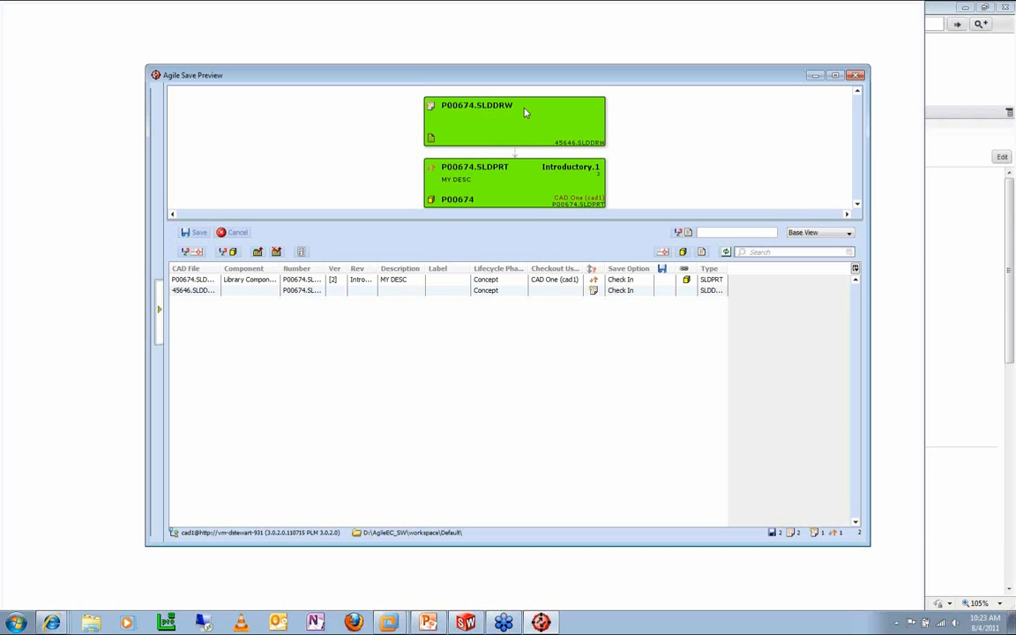
{"action": "left_click", "coordinate": [428, 281]}
{"action": "left_click", "coordinate": [486, 291]}
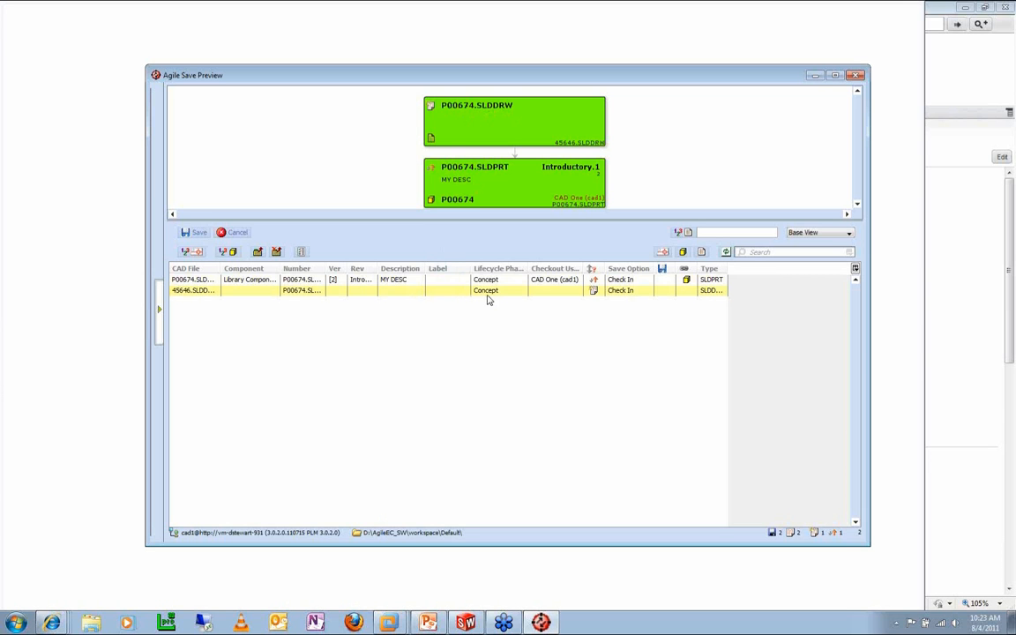
Step: Set ECO-00093 as the change for this save and show the file table in the Item Assignments view
{"action": "left_click", "coordinate": [689, 234]}
{"action": "type", "text": "ECO-00093"}
{"action": "left_click", "coordinate": [820, 233]}
{"action": "left_click", "coordinate": [804, 250]}
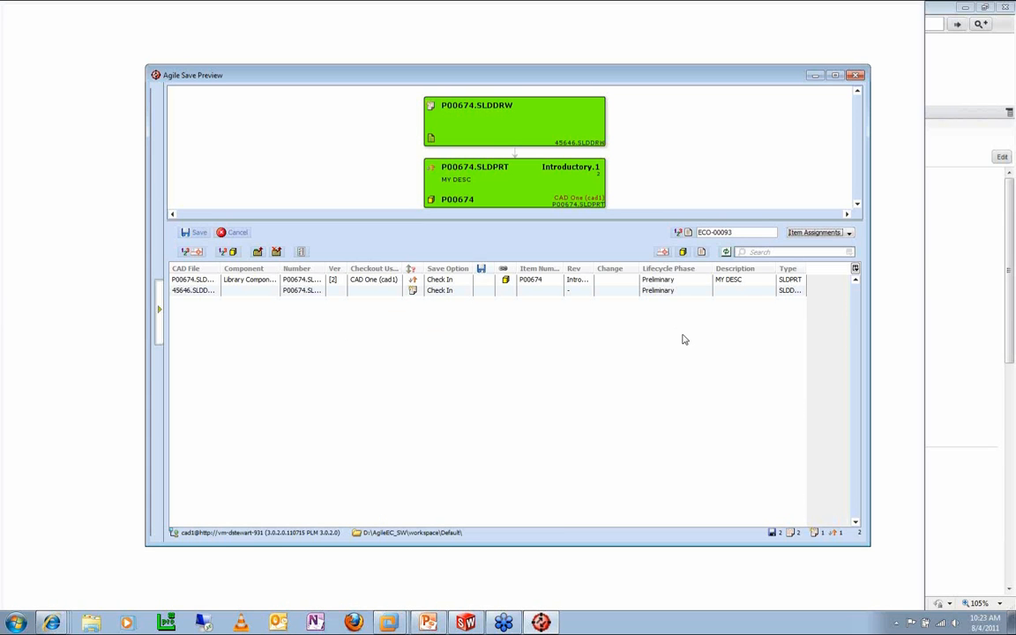
Step: Assign change ECO-00093 to the P00674 part and save the part and drawing to PLM, closing the result report
{"action": "left_click", "coordinate": [208, 292]}
{"action": "left_click", "coordinate": [201, 281]}
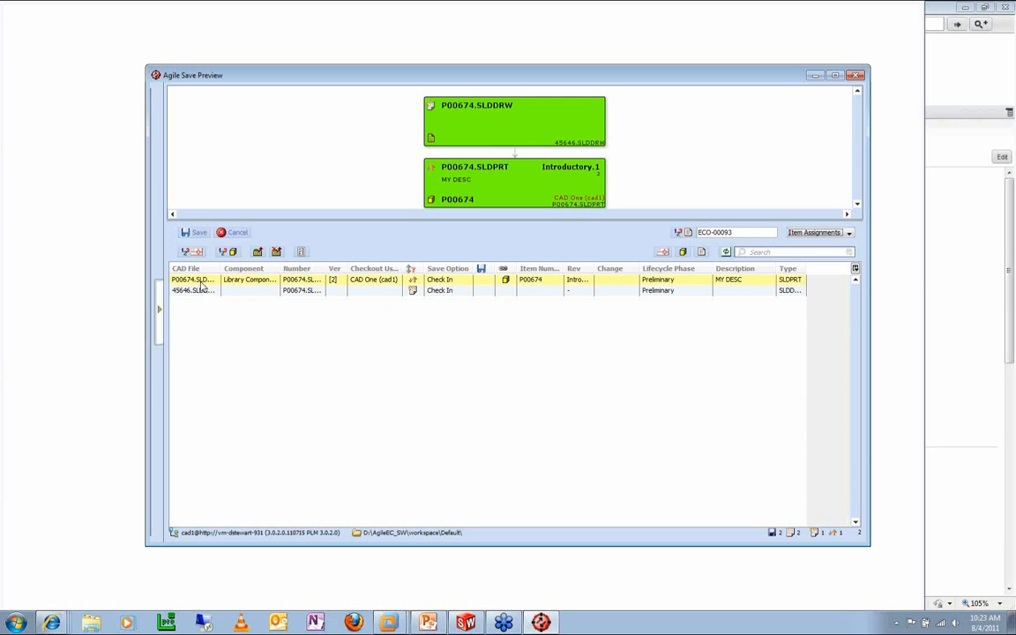
{"action": "left_click", "coordinate": [202, 281]}
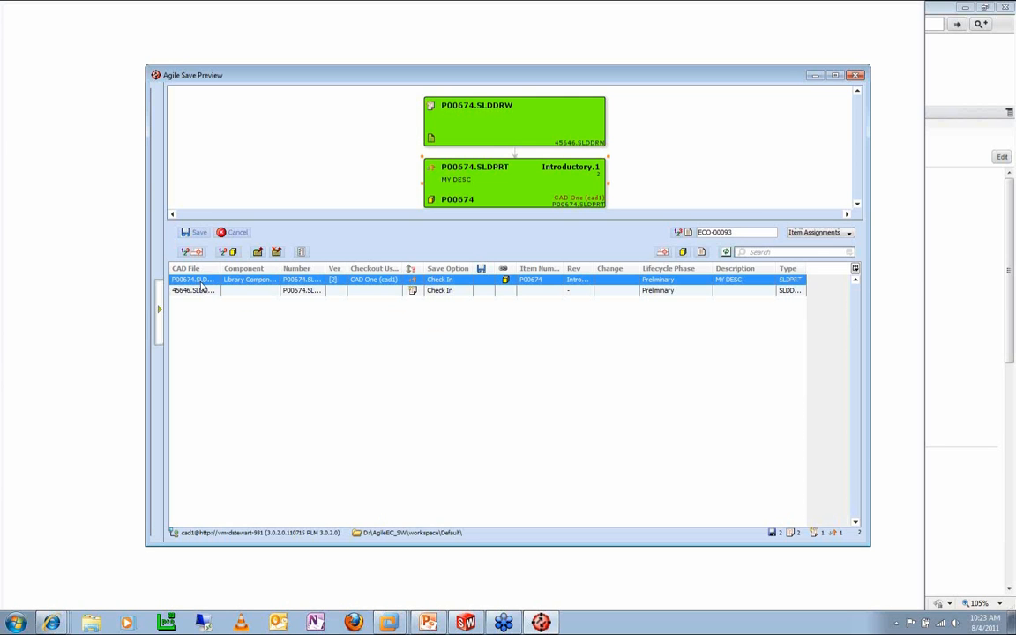
{"action": "right_click", "coordinate": [201, 282]}
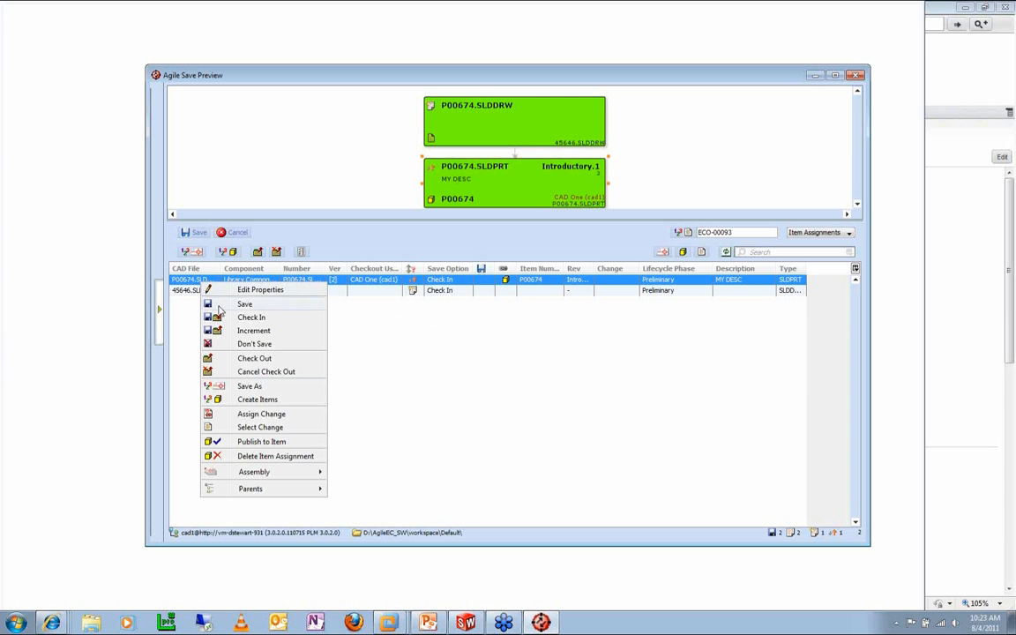
{"action": "left_click", "coordinate": [242, 377]}
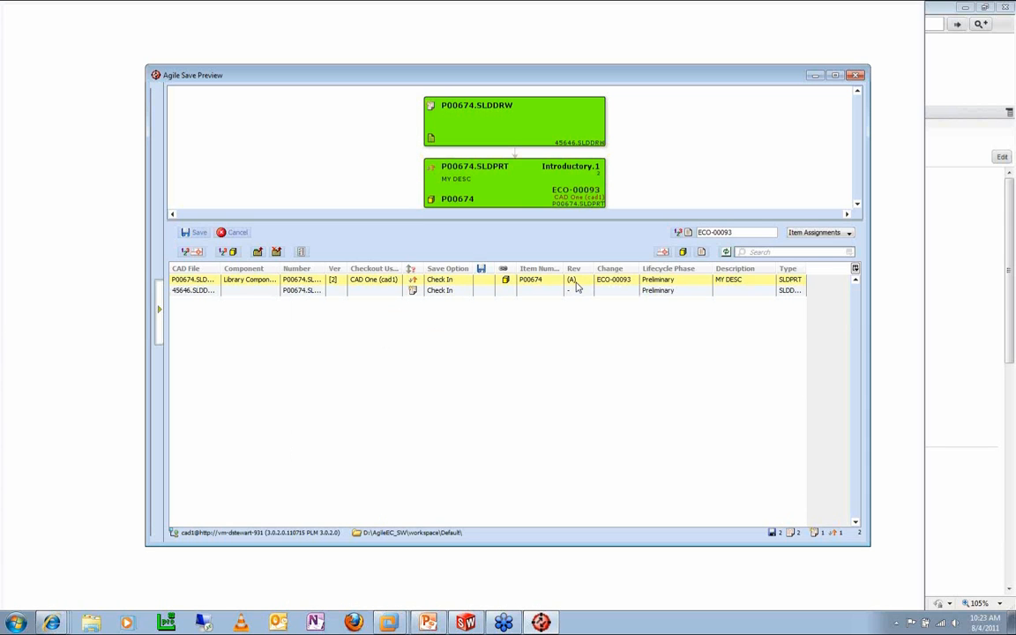
{"action": "left_click", "coordinate": [187, 234]}
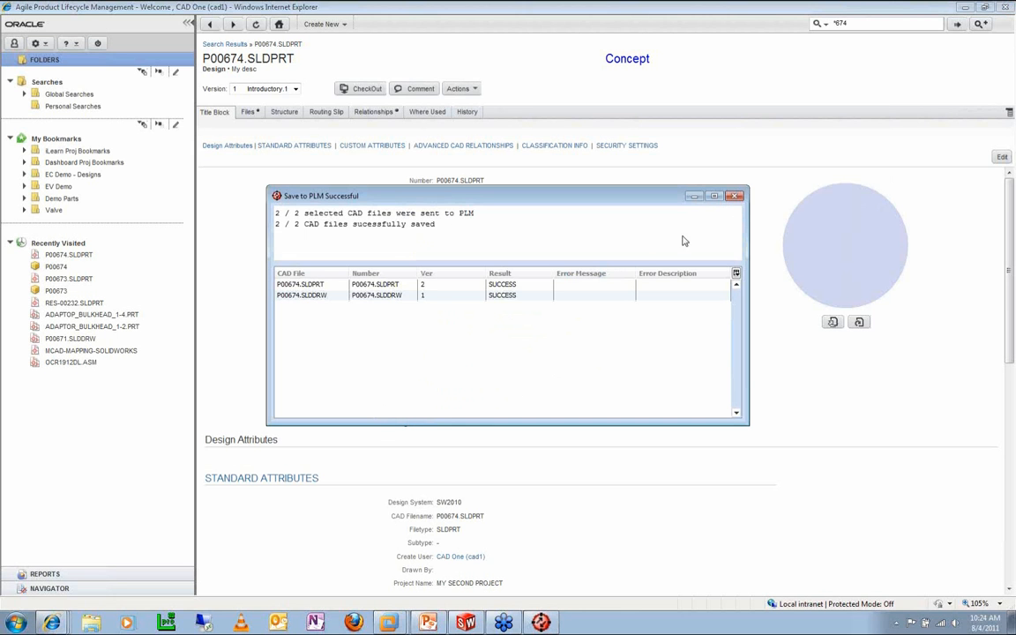
{"action": "left_click", "coordinate": [734, 196]}
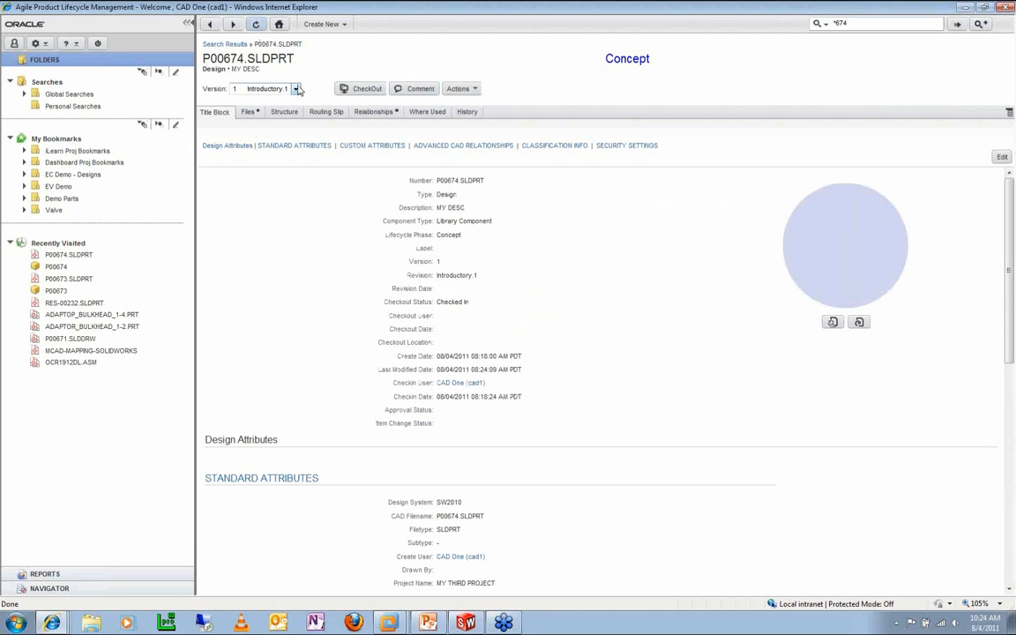
Step: In the Agile PLM web client, display version 2 (A.1) of the P00674.SLDPRT design and check where it is used
{"action": "left_click", "coordinate": [270, 88]}
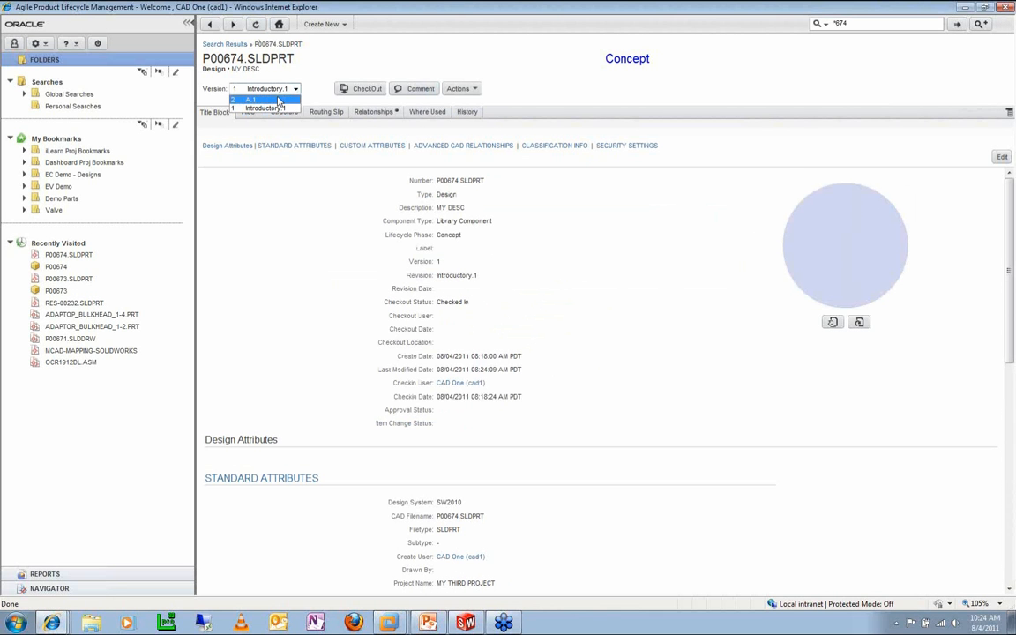
{"action": "left_click", "coordinate": [279, 100]}
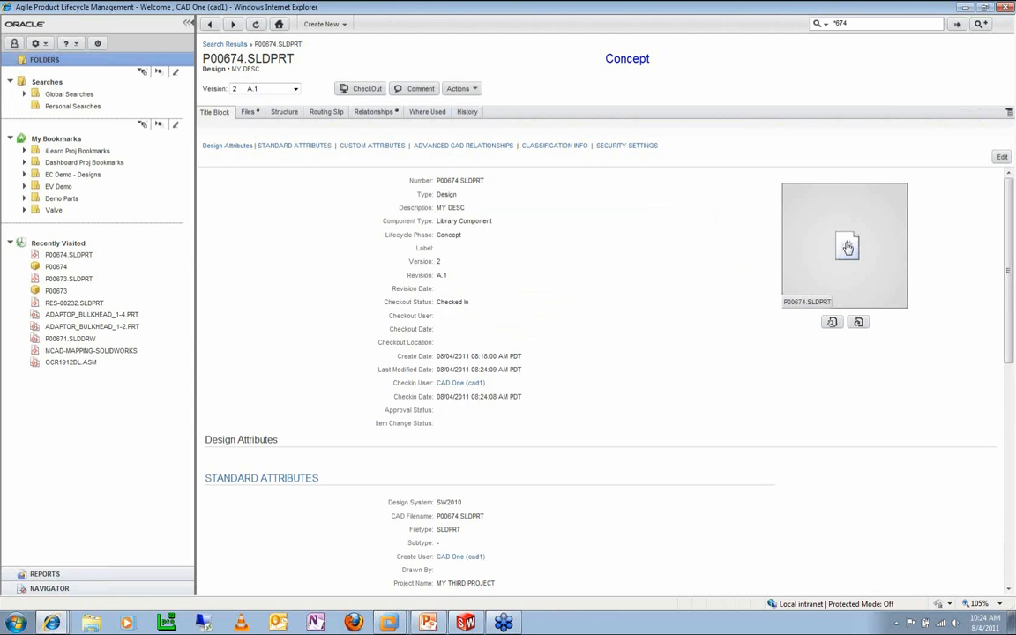
{"action": "left_click", "coordinate": [847, 247]}
{"action": "left_click", "coordinate": [416, 114]}
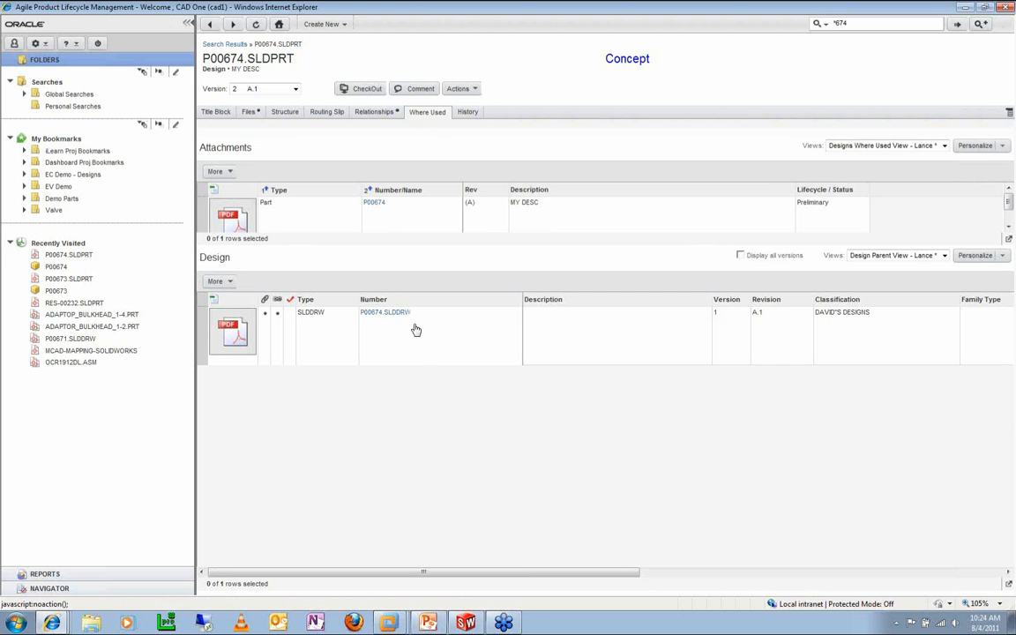
Step: Open the P00674.SLDDRW design from the where-used list and follow its structure back to P00674.SLDPRT
{"action": "left_click", "coordinate": [384, 312]}
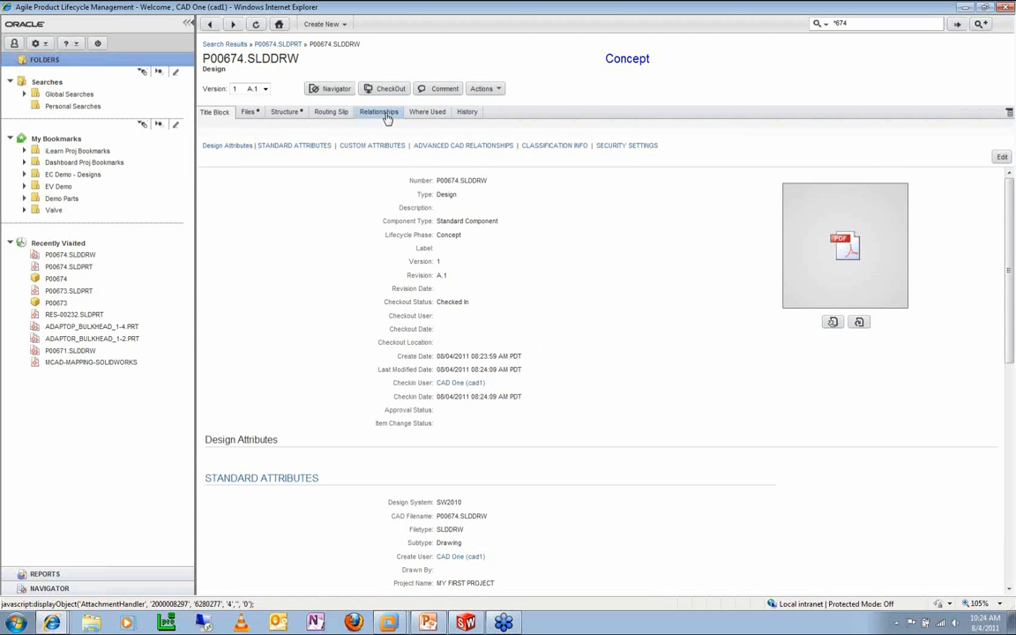
{"action": "left_click", "coordinate": [297, 115]}
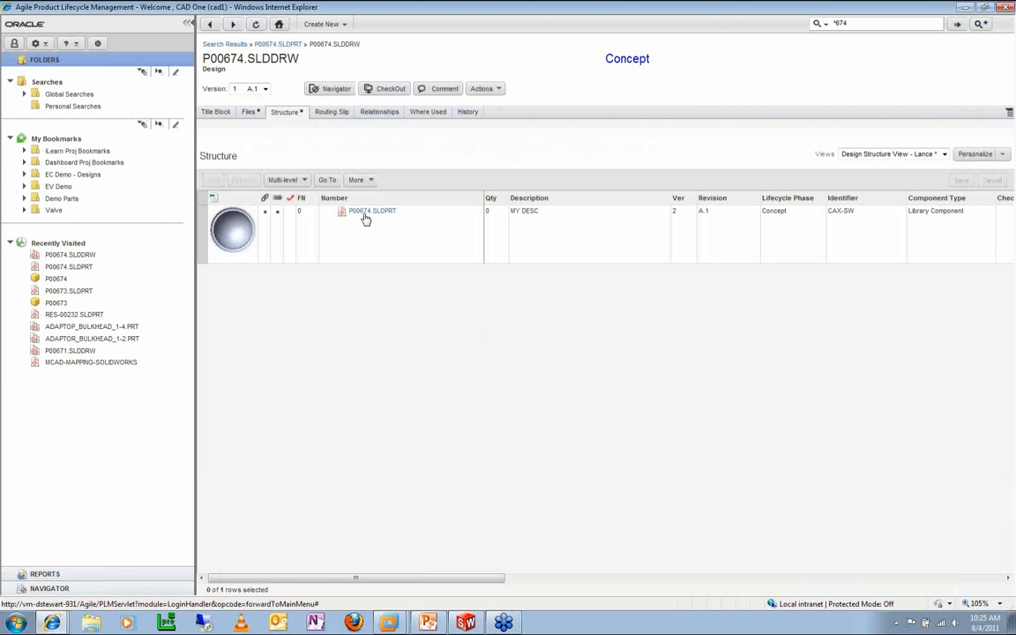
{"action": "left_click", "coordinate": [366, 216]}
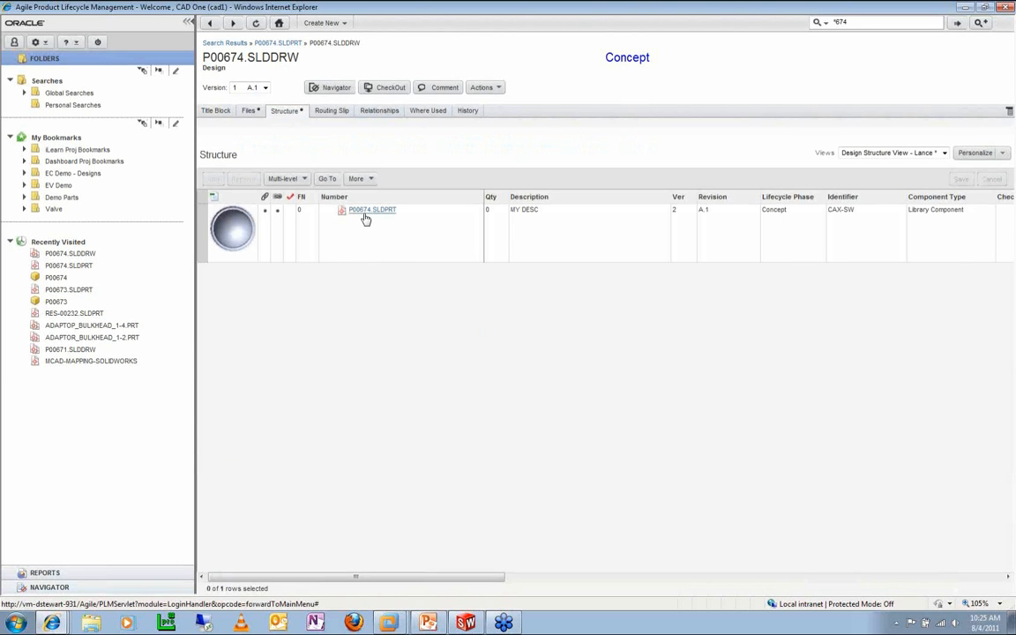
Step: Open the P00674 part item from the design's relationships and display its revision (A) under ECO-00093
{"action": "left_click", "coordinate": [374, 113]}
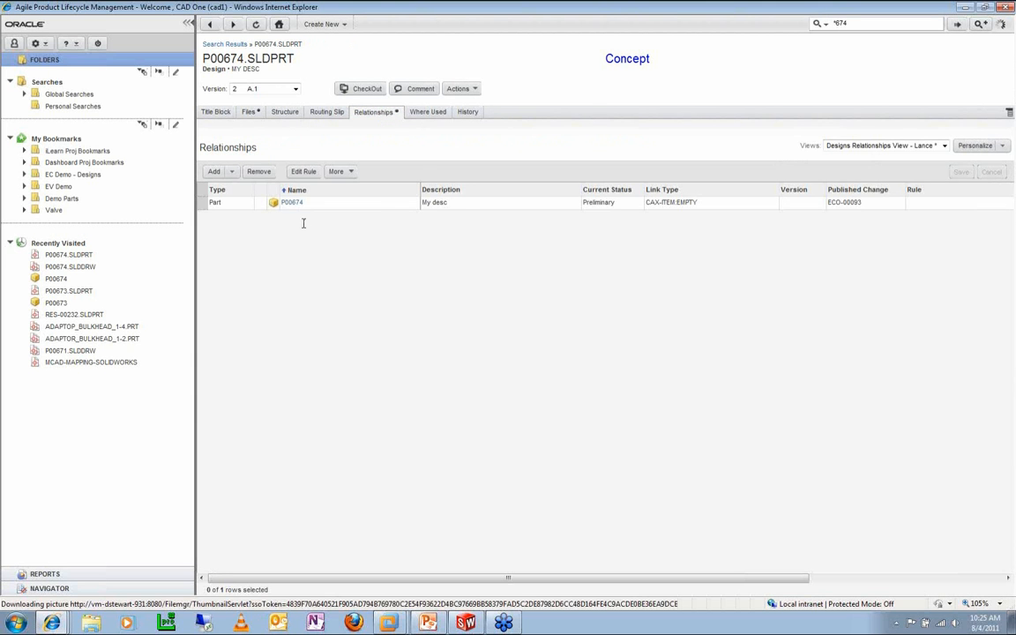
{"action": "left_click", "coordinate": [291, 202]}
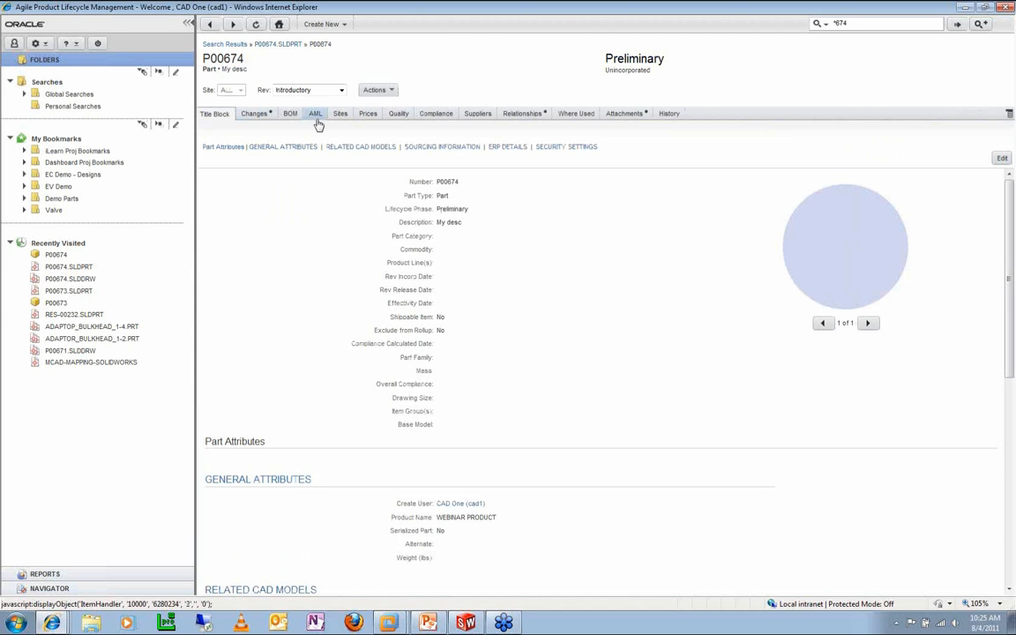
{"action": "left_click", "coordinate": [341, 91]}
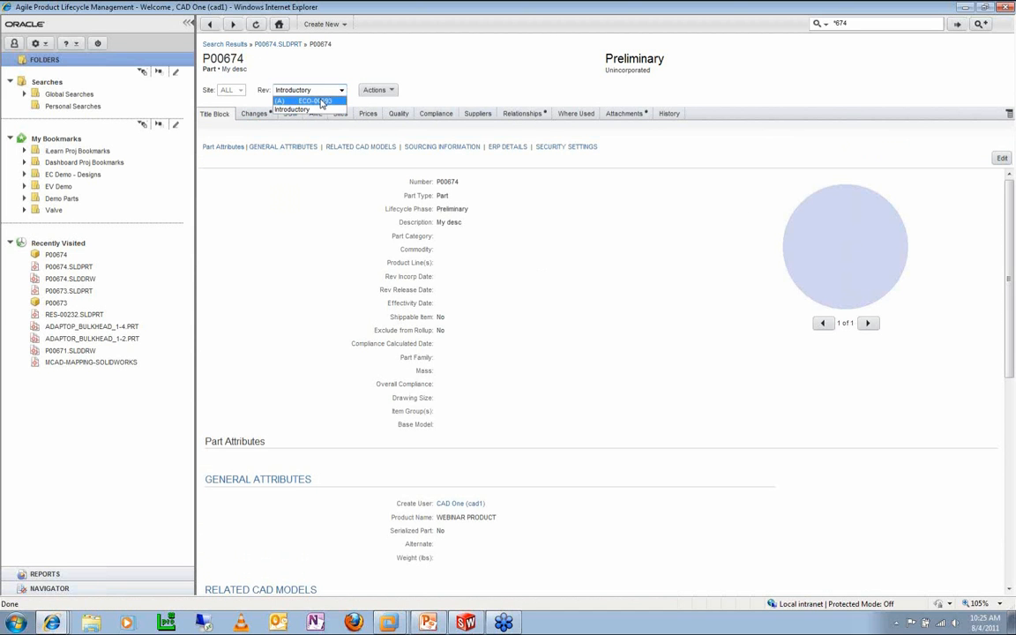
{"action": "left_click", "coordinate": [318, 102]}
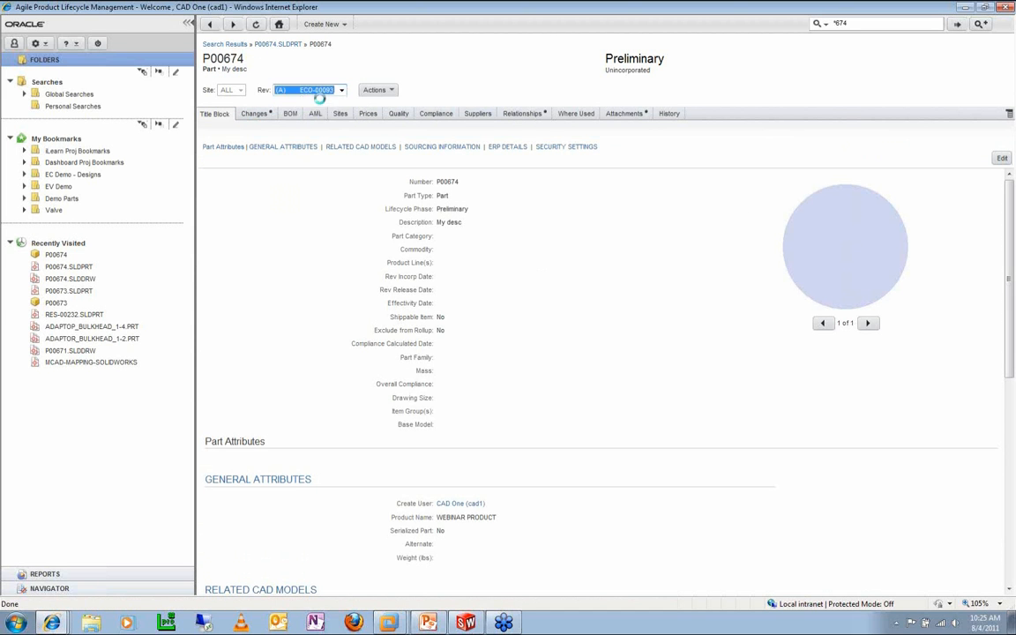
Step: Get the P00674.PDF attachment of the part item with standard browser capabilities, view the drawing, and close it
{"action": "left_click", "coordinate": [628, 114]}
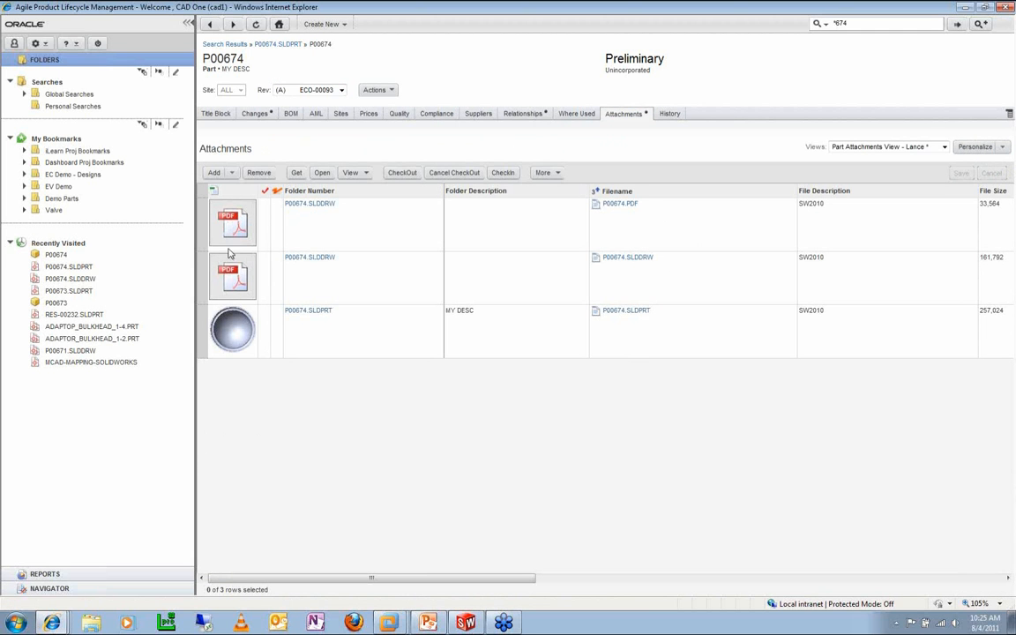
{"action": "left_click", "coordinate": [204, 235]}
{"action": "left_click", "coordinate": [297, 174]}
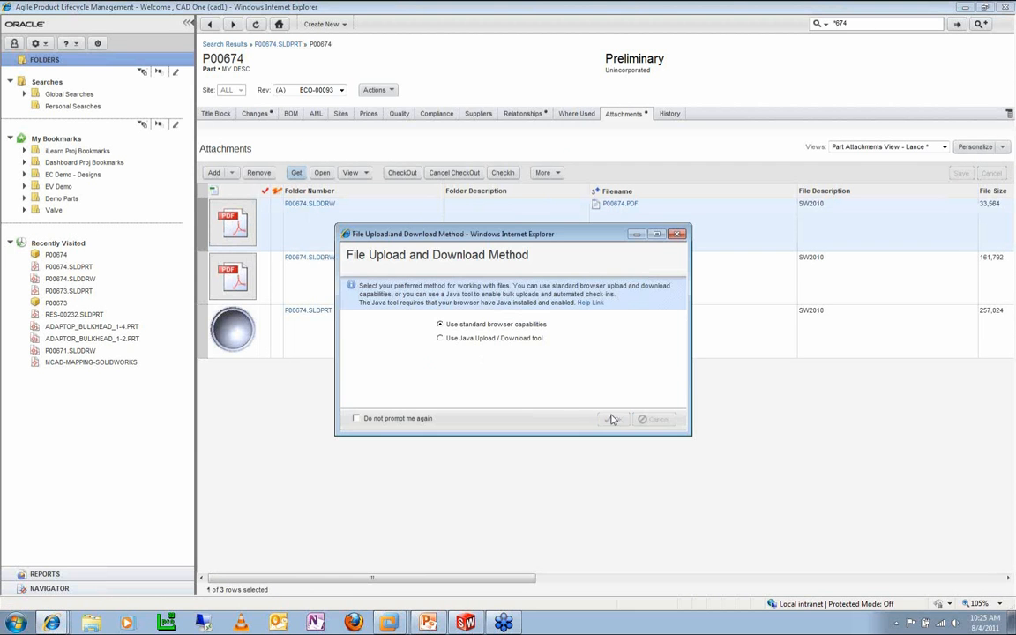
{"action": "left_click", "coordinate": [614, 420]}
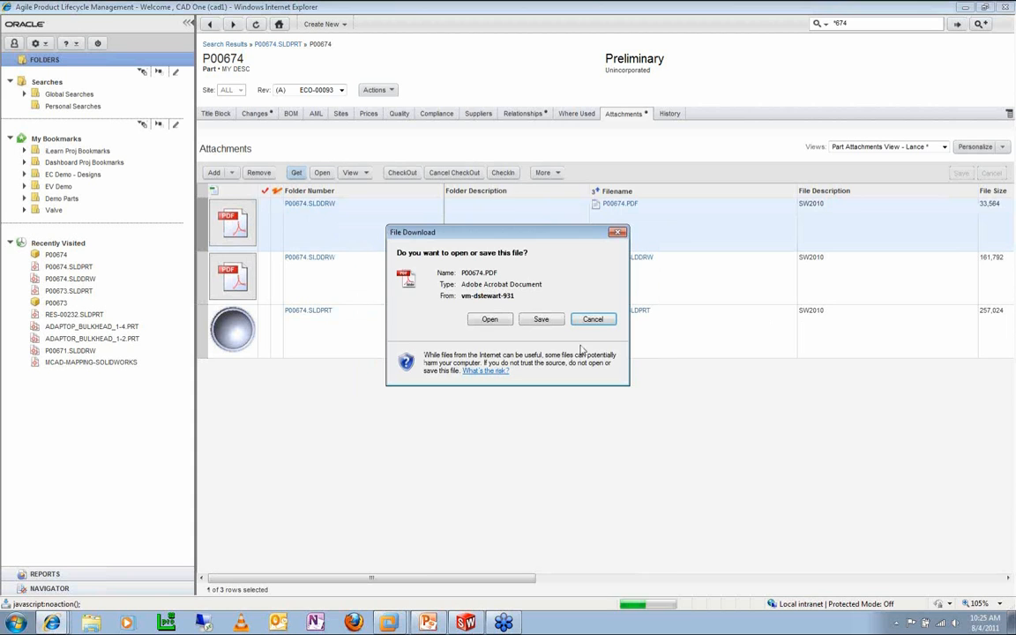
{"action": "left_click", "coordinate": [486, 322]}
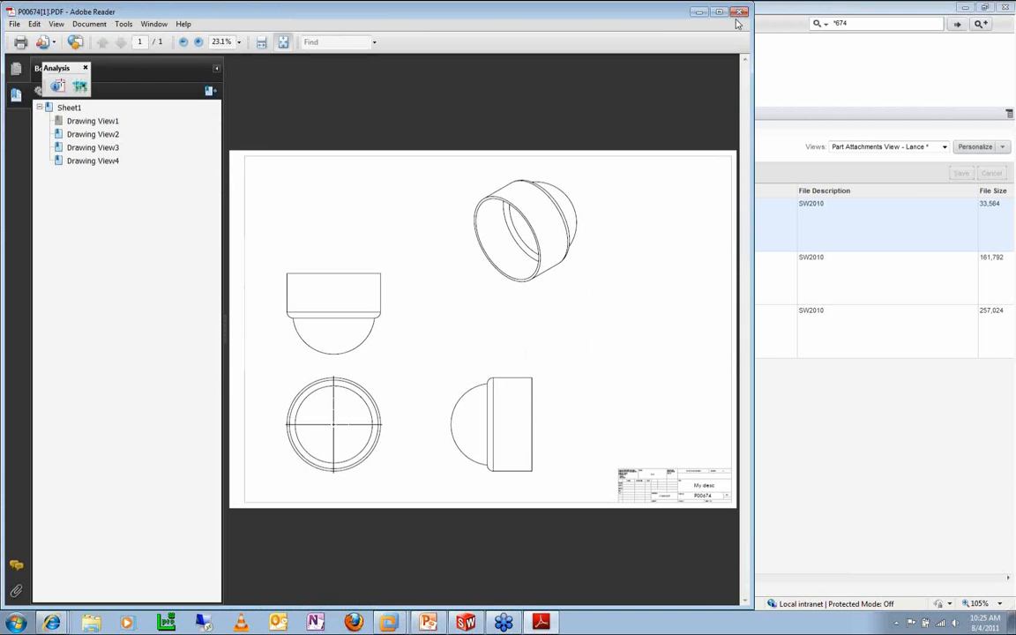
{"action": "left_click", "coordinate": [739, 12]}
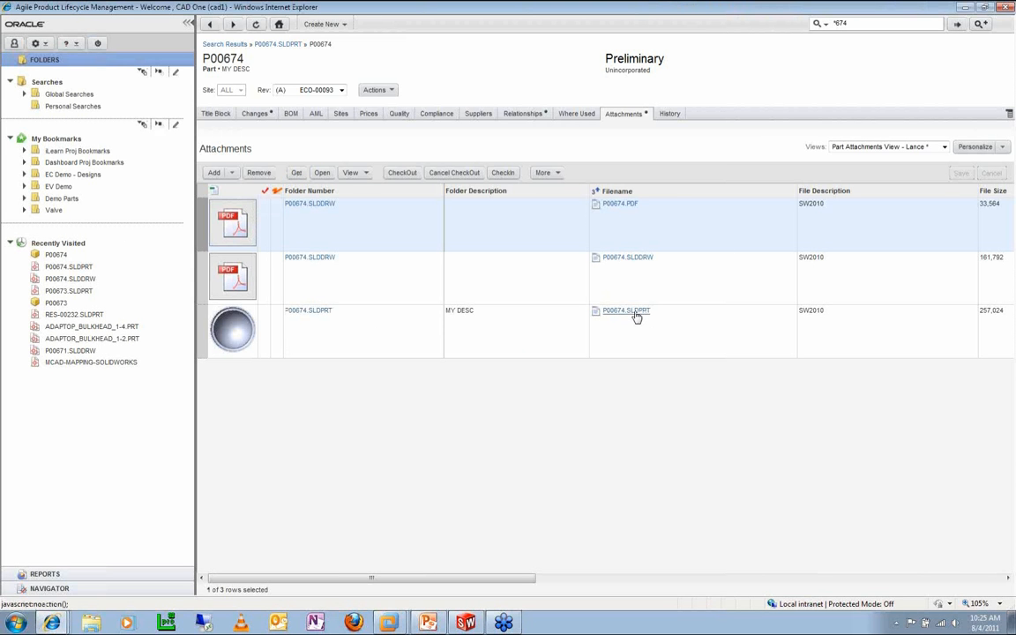
Step: View the P00674.SLDPRT attachment in AutoVue, sectioned on the YZ plane with an inverted cut, and close the viewer after inspecting it
{"action": "left_click", "coordinate": [631, 310]}
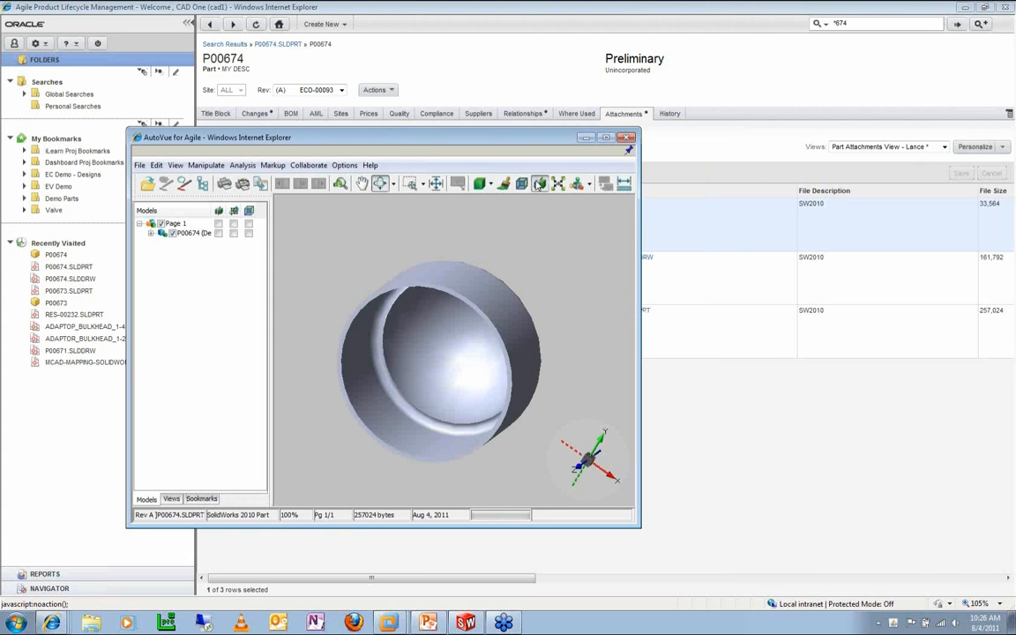
{"action": "left_click", "coordinate": [539, 184]}
{"action": "left_click", "coordinate": [411, 231]}
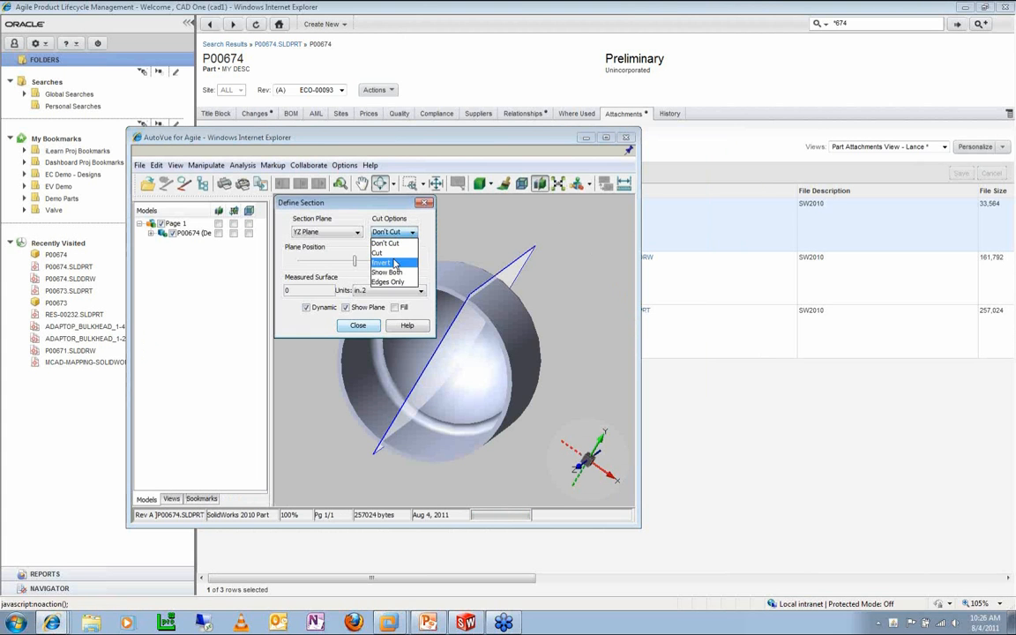
{"action": "left_click", "coordinate": [394, 263]}
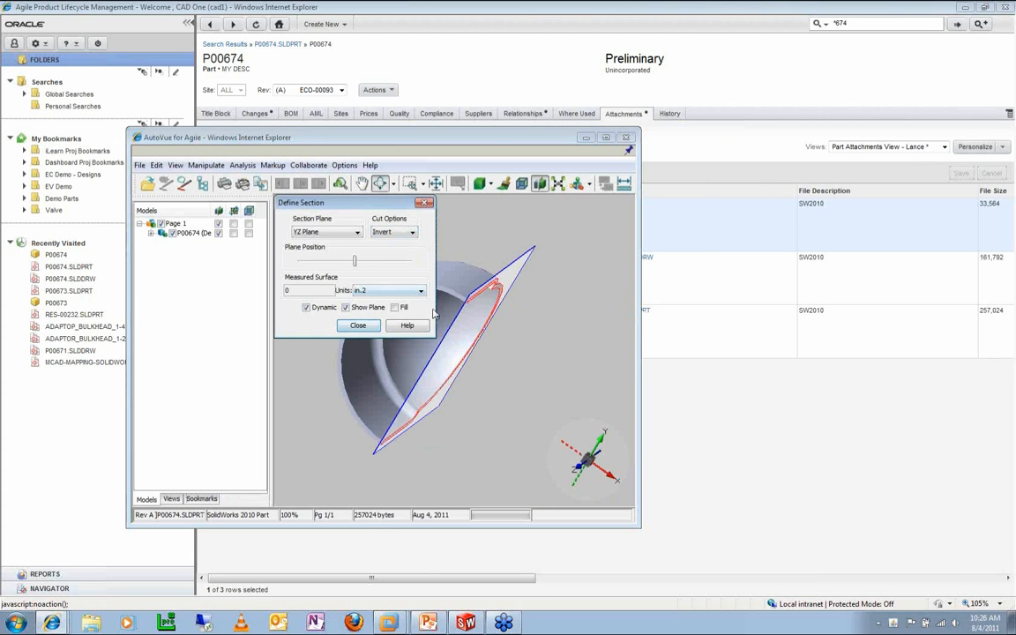
{"action": "left_click", "coordinate": [362, 324]}
{"action": "left_click_drag", "start_coordinate": [488, 351], "coordinate": [385, 299]}
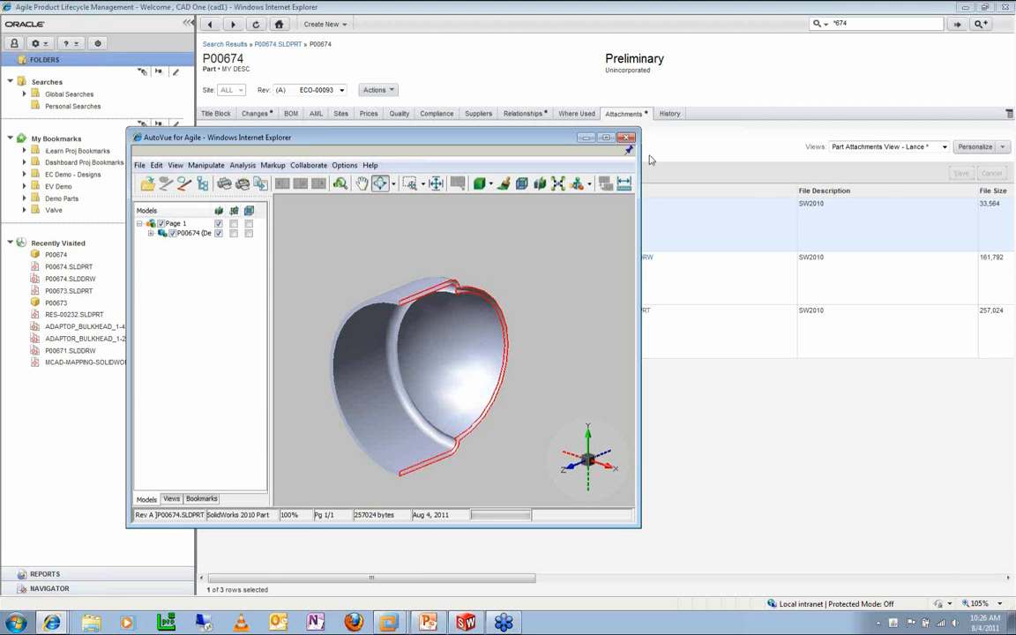
{"action": "left_click", "coordinate": [627, 139]}
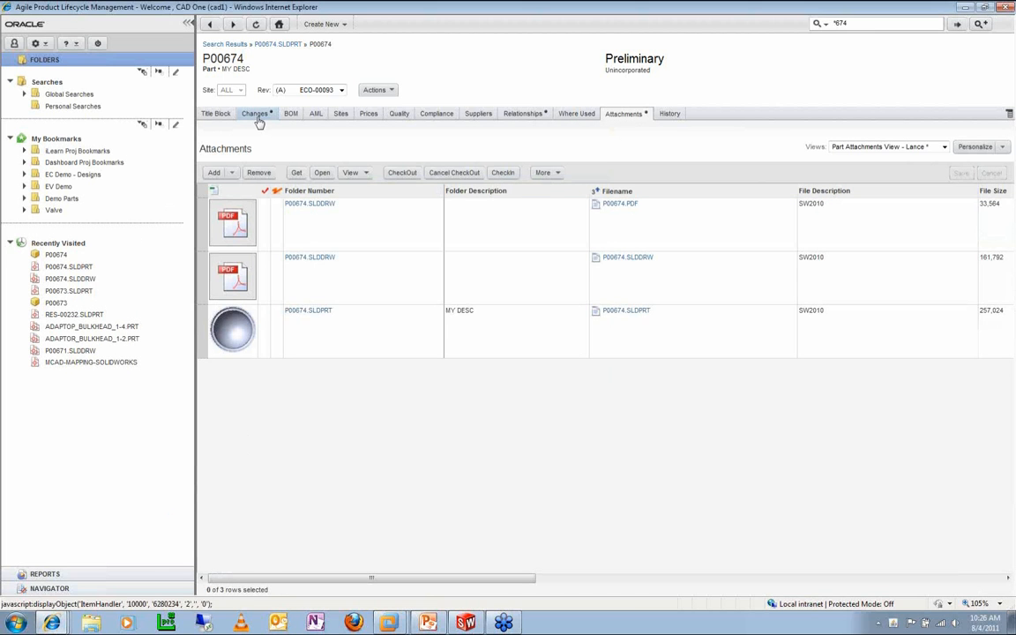
Step: Review the pending changes of the P00674 part item and return to the P00674.SLDPRT design
{"action": "left_click", "coordinate": [256, 116]}
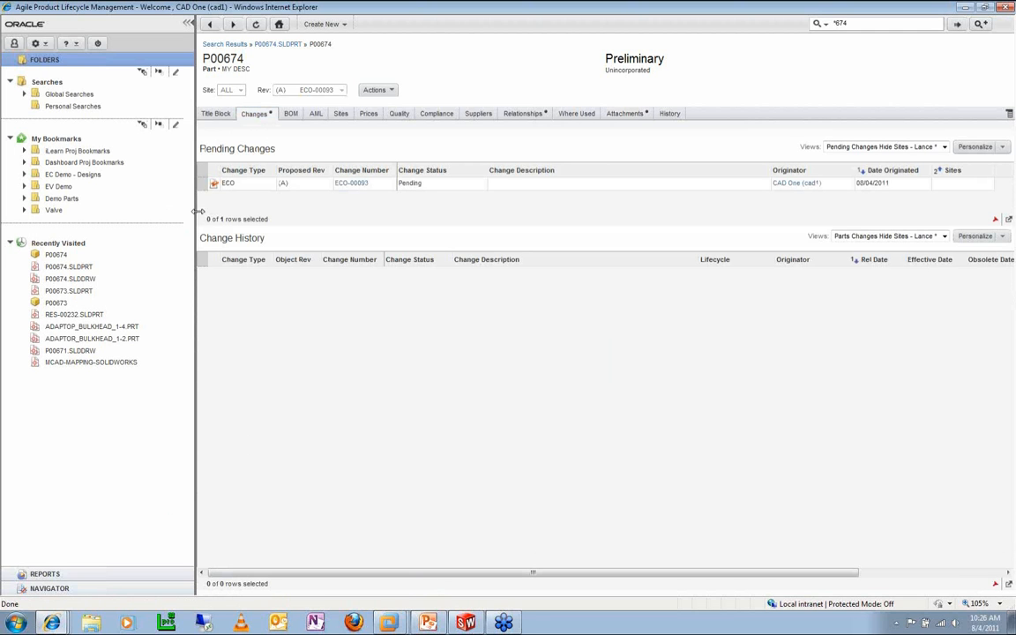
{"action": "left_click", "coordinate": [88, 269]}
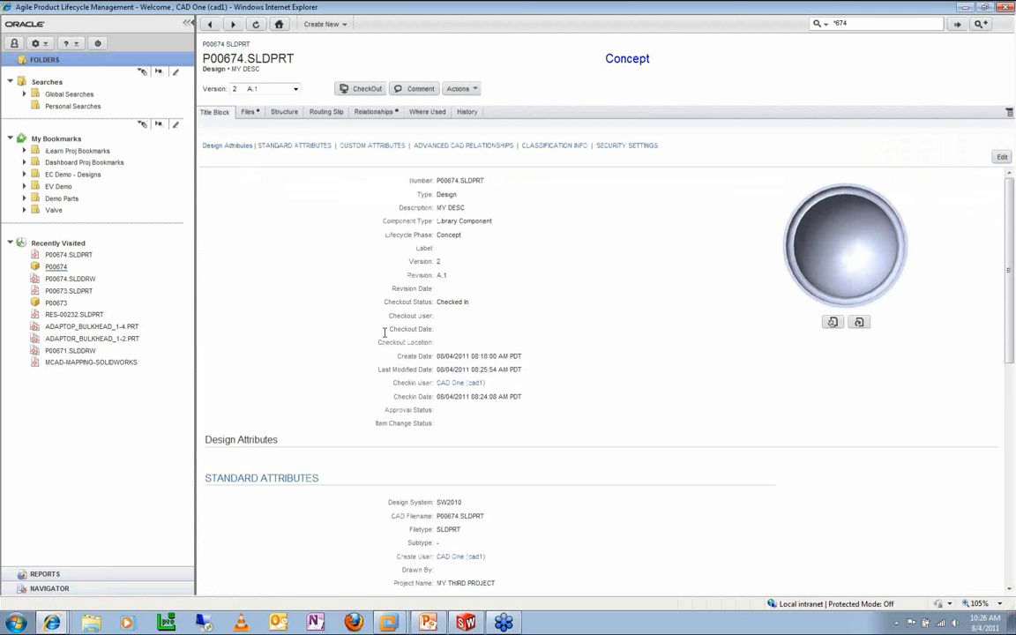
Step: Examine the standard and custom attributes of the P00674.SLDPRT design, highlighting the Next Rev field
{"action": "scroll", "coordinate": [375, 371], "scroll_direction": "down", "scroll_amount": 3}
{"action": "scroll", "coordinate": [437, 452], "scroll_direction": "down", "scroll_amount": 2}
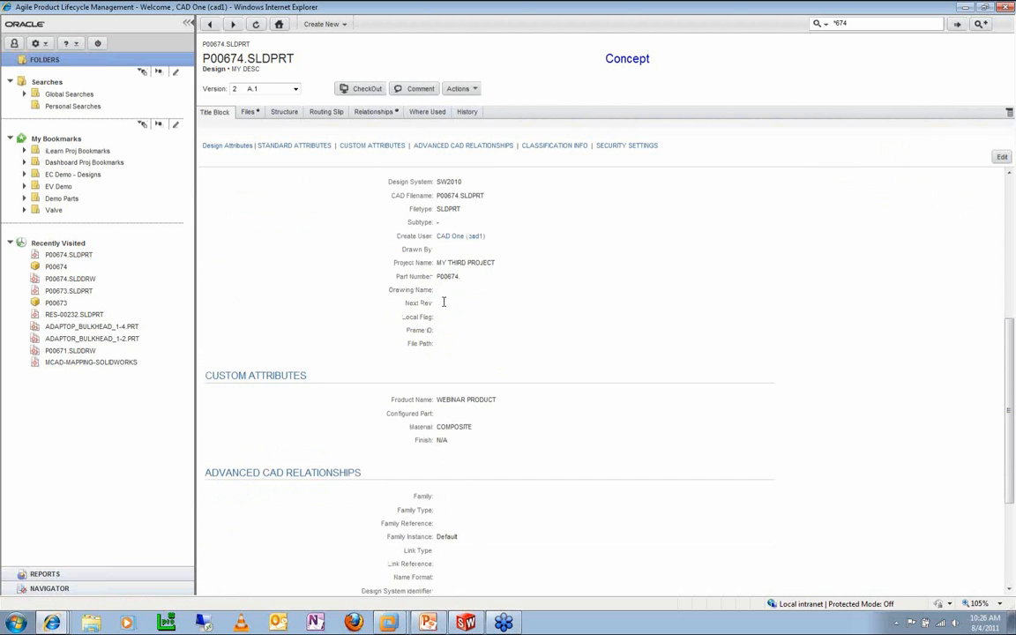
{"action": "left_click_drag", "start_coordinate": [442, 300], "coordinate": [405, 302]}
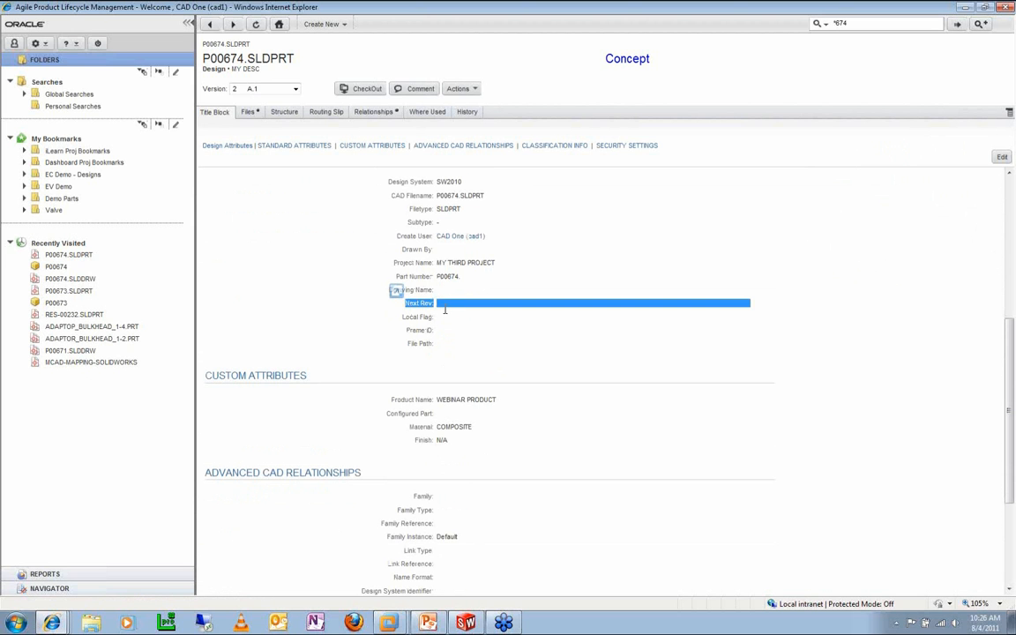
{"action": "scroll", "coordinate": [445, 310], "scroll_direction": "up", "scroll_amount": 4}
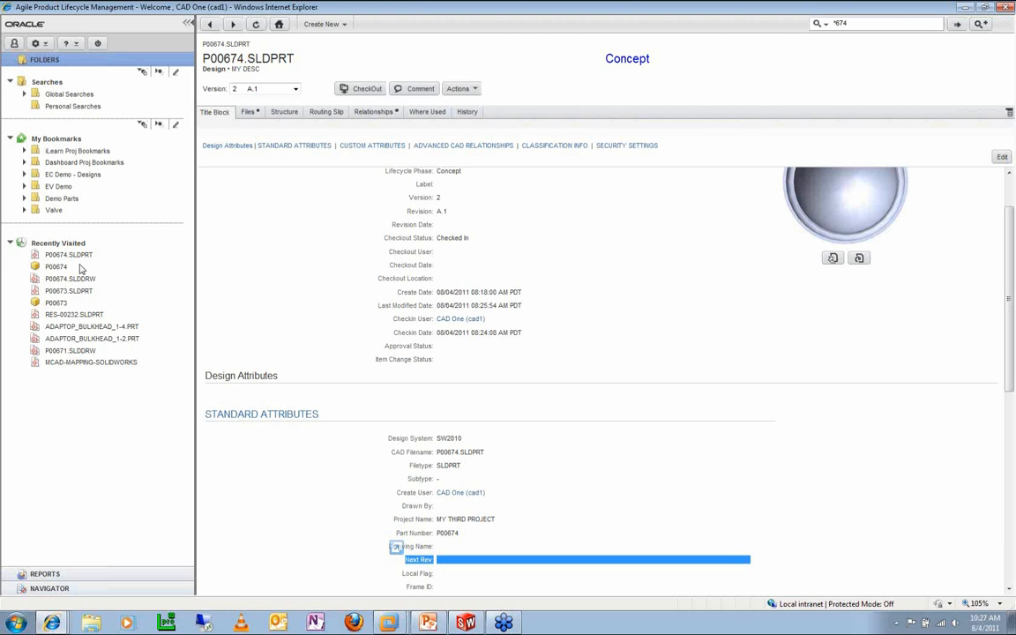
Step: Open ECO-00093 from the P00674 item's pending changes and save Production as the affected item's new lifecycle phase
{"action": "left_click", "coordinate": [51, 269]}
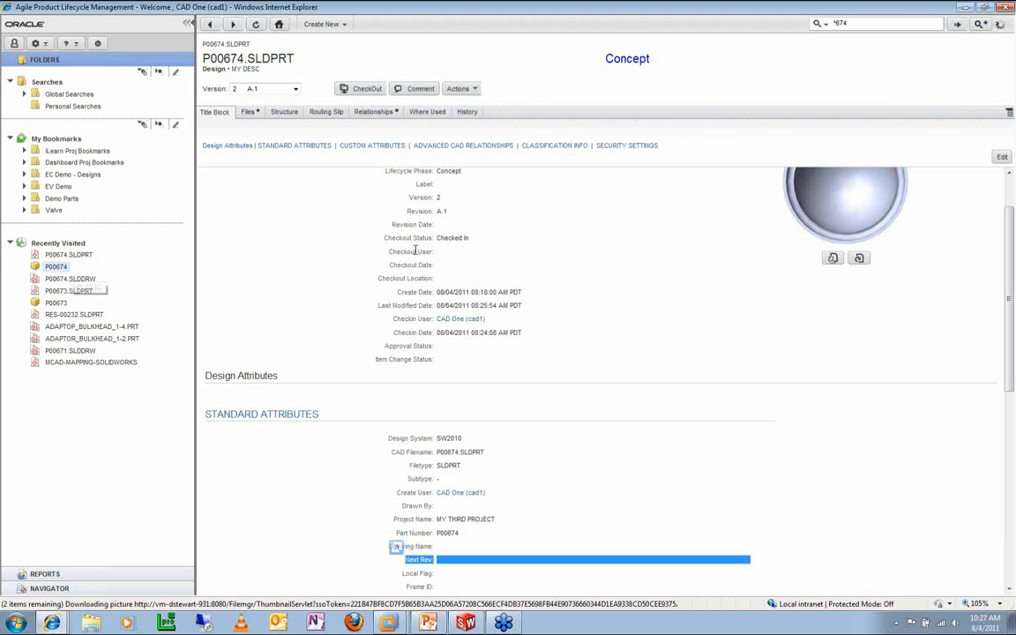
{"action": "left_click", "coordinate": [259, 115]}
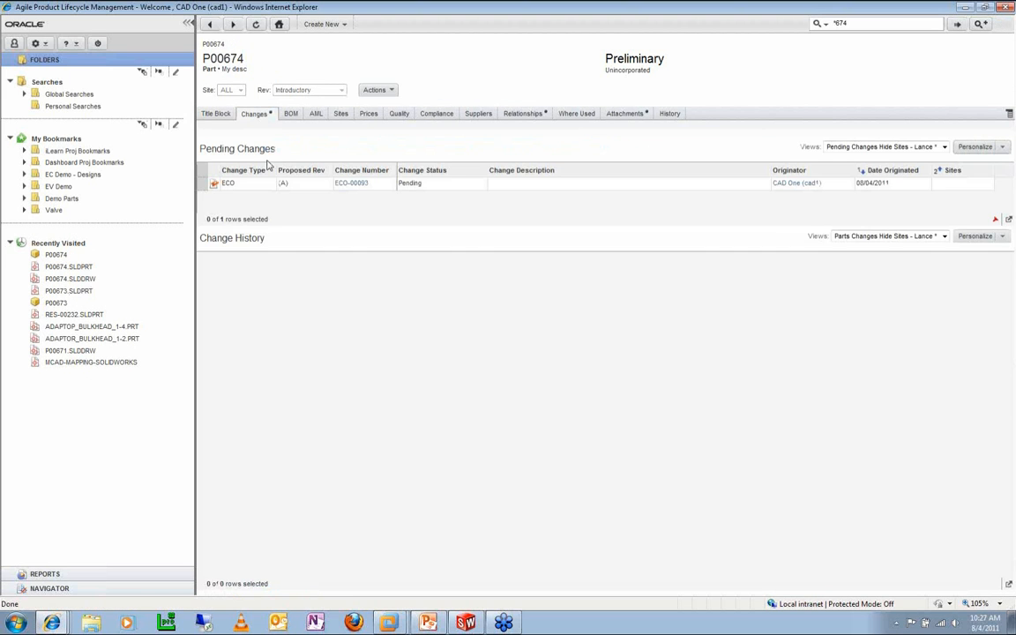
{"action": "left_click", "coordinate": [351, 183]}
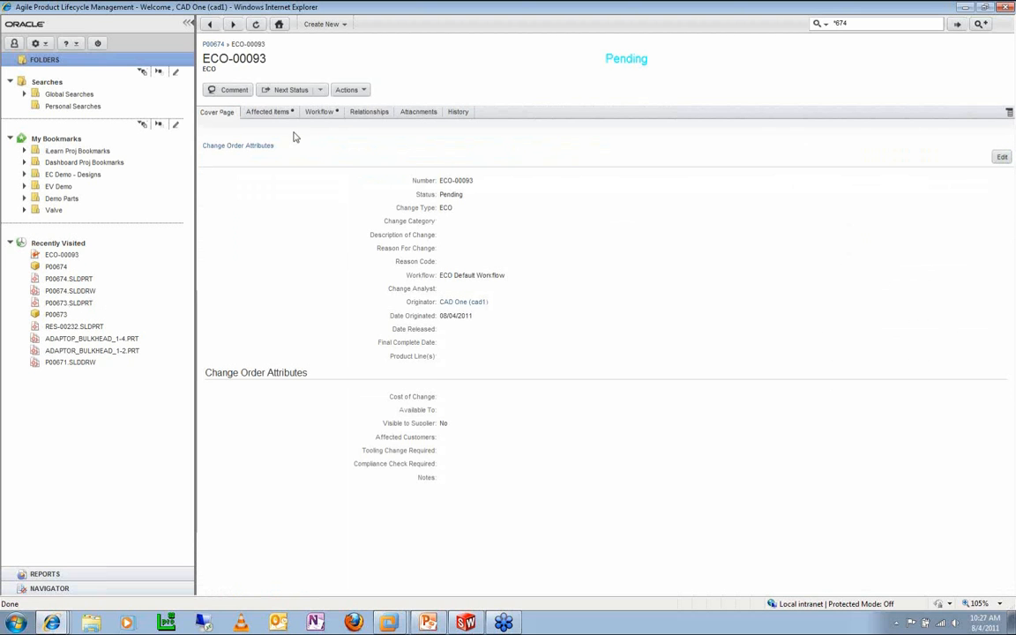
{"action": "left_click", "coordinate": [279, 116]}
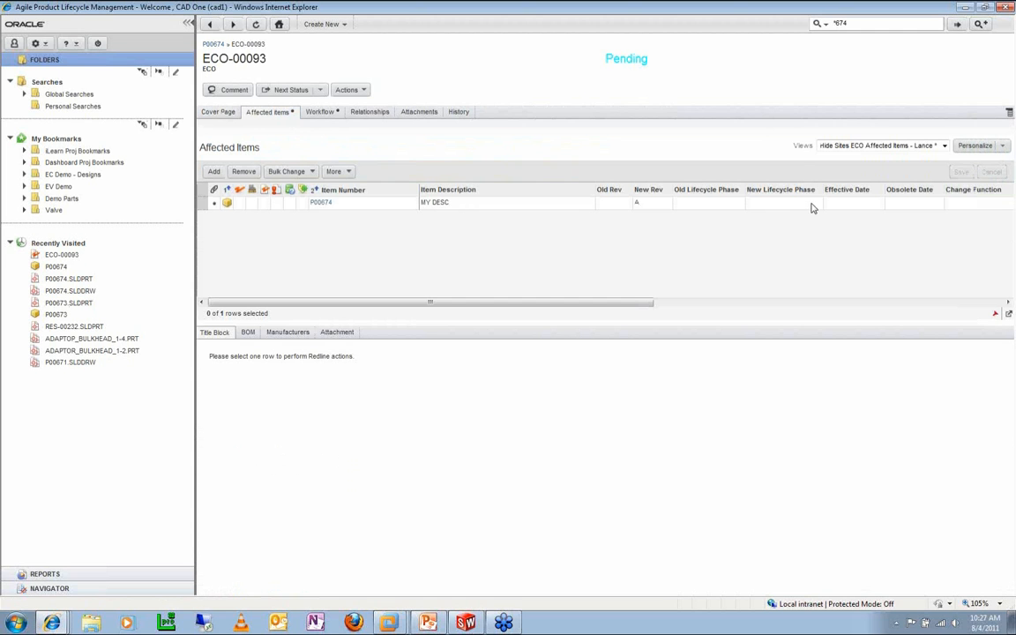
{"action": "left_click", "coordinate": [812, 207]}
{"action": "left_click", "coordinate": [815, 204]}
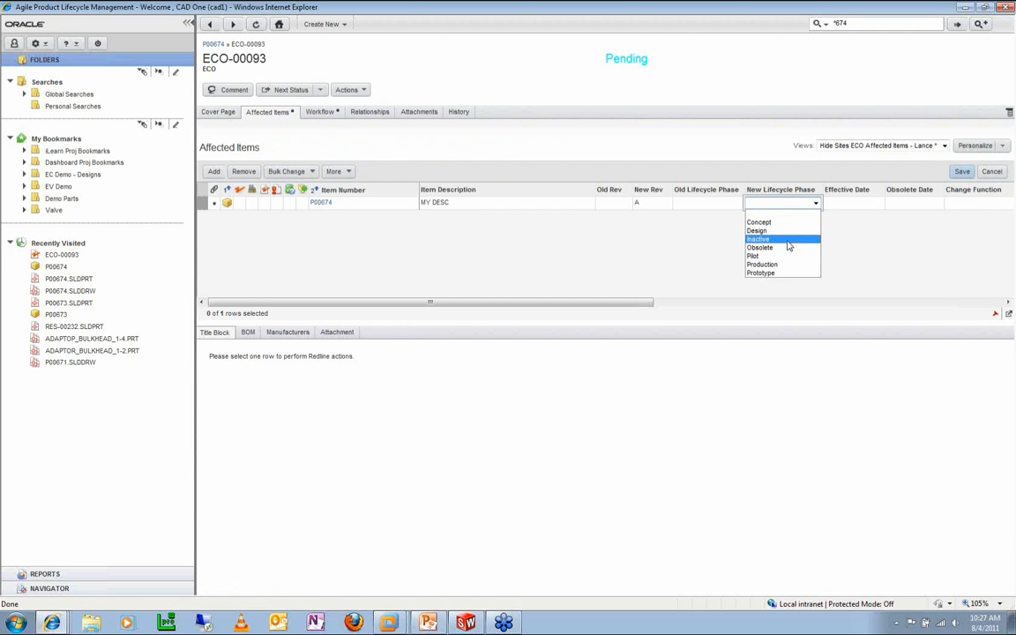
{"action": "left_click", "coordinate": [776, 265]}
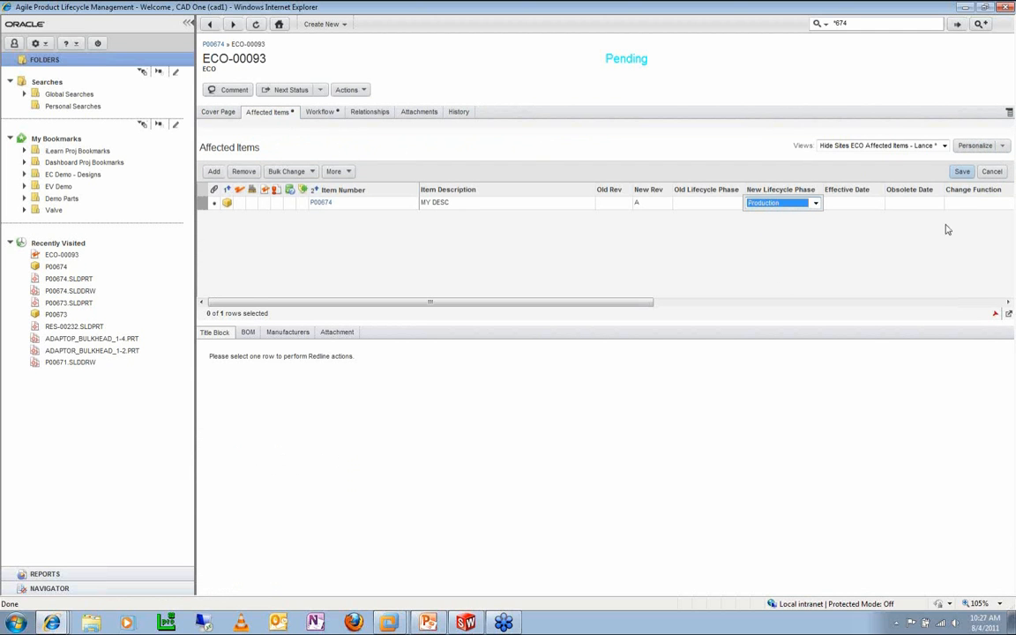
{"action": "left_click", "coordinate": [962, 173]}
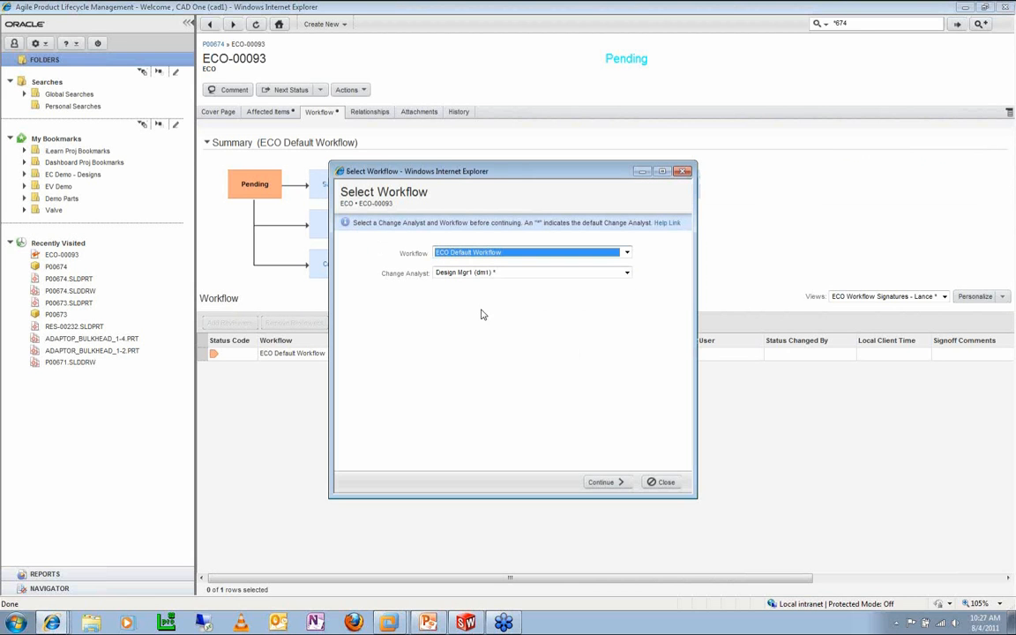
Step: Advance ECO-00093 through the ECO Default Workflow to Submitted and on to Update Designs & Items, keeping the default analyst and approver
{"action": "left_click", "coordinate": [617, 483]}
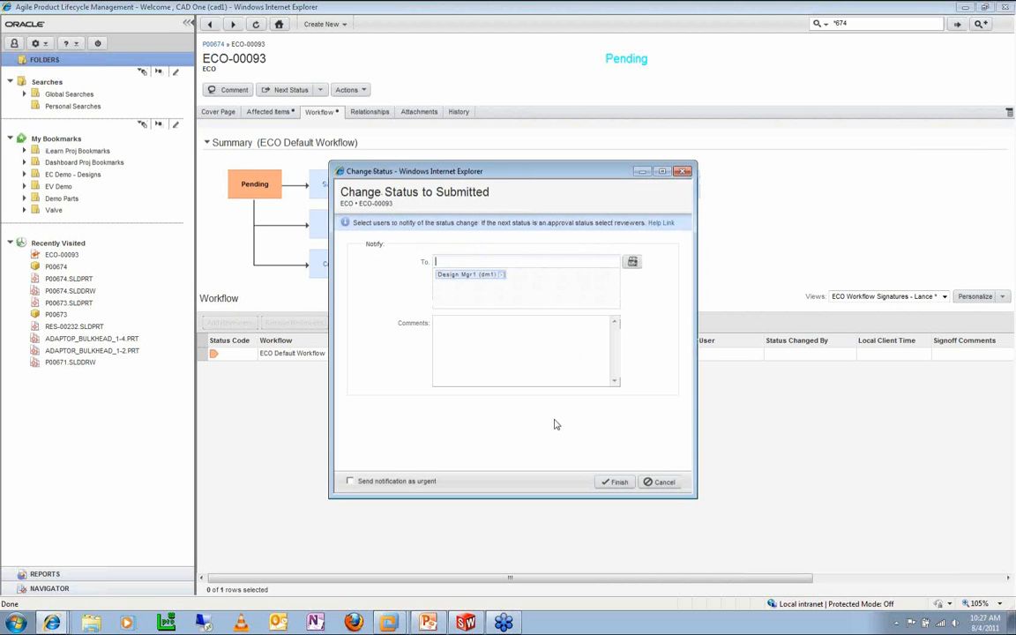
{"action": "left_click", "coordinate": [609, 483]}
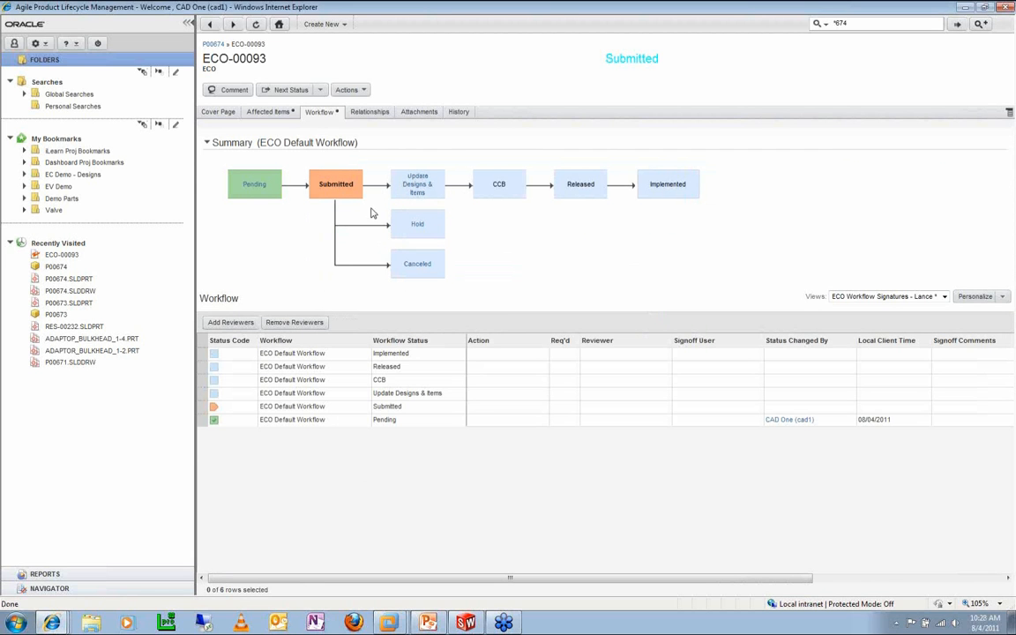
{"action": "left_click", "coordinate": [417, 192]}
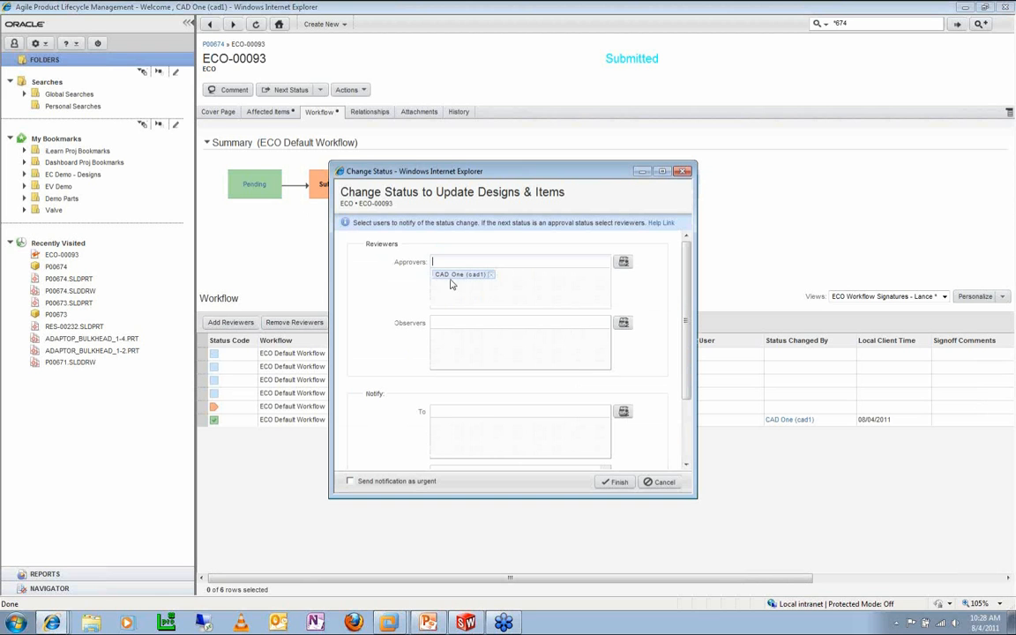
{"action": "left_click", "coordinate": [611, 483]}
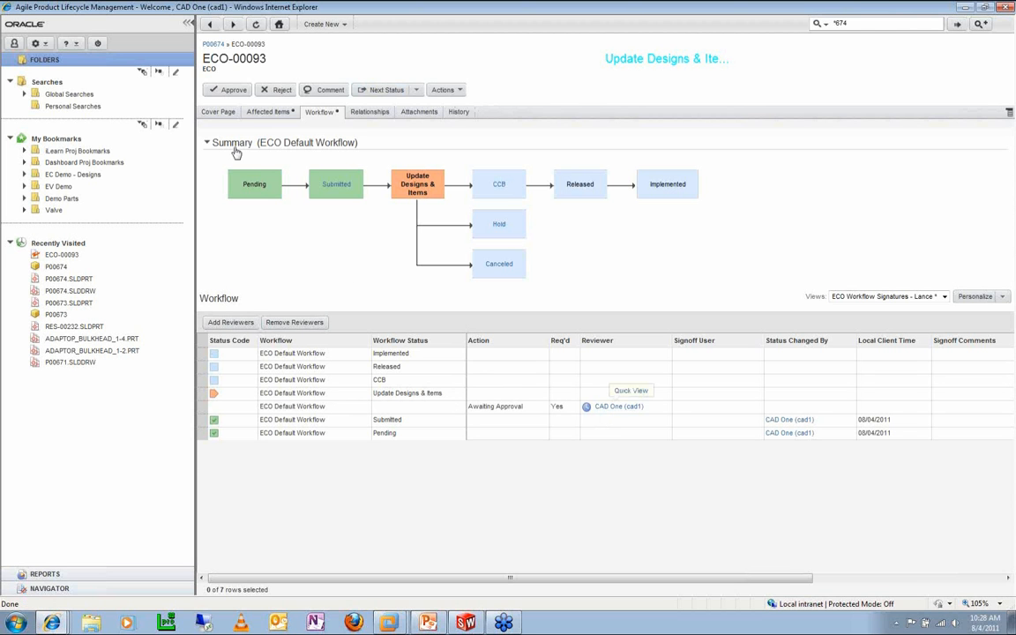
Step: Submit an approval of ECO-00093 for Update Designs & Items with the account password and the comment LOOKS GOOD
{"action": "left_click", "coordinate": [226, 92]}
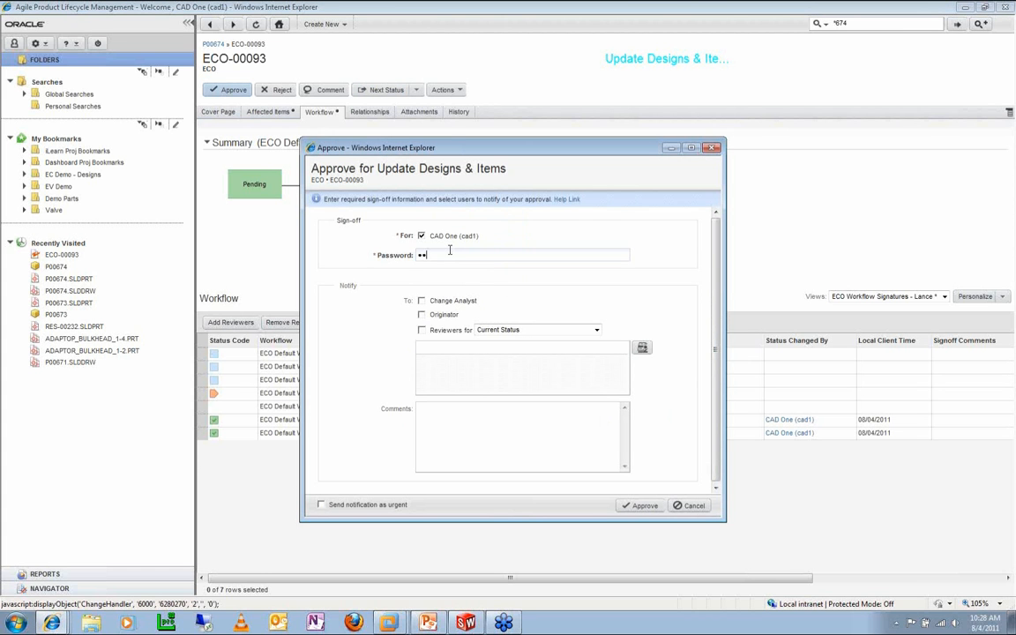
{"action": "type", "text": "•••••"}
{"action": "key", "text": "Tab"}
{"action": "key", "text": "Tab"}
{"action": "key", "text": "Tab"}
{"action": "key", "text": "Tab"}
{"action": "key", "text": "Tab"}
{"action": "key", "text": "Tab"}
{"action": "key", "text": "Tab"}
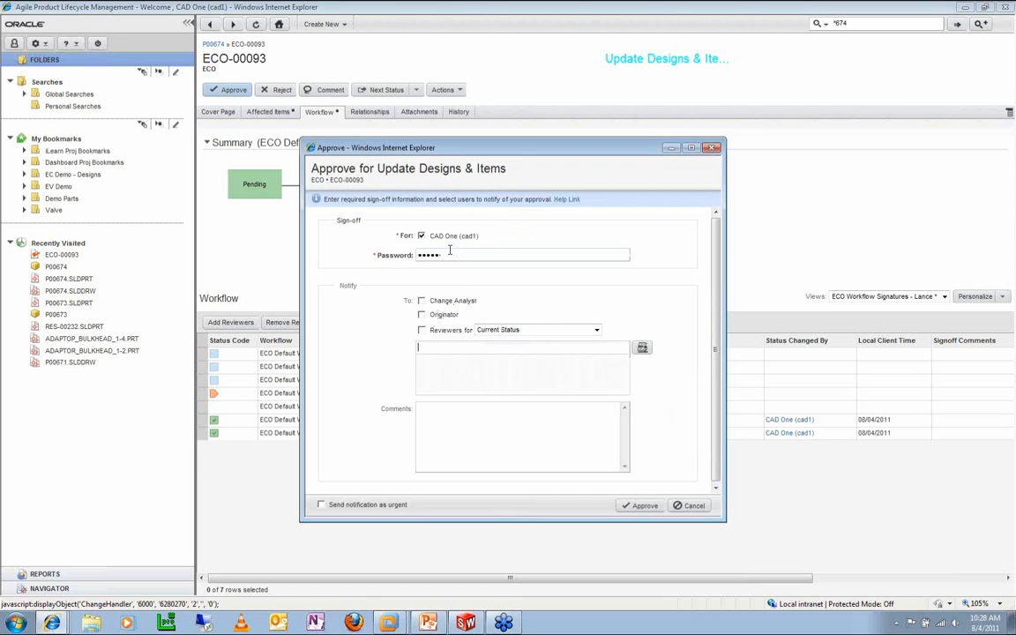
{"action": "type", "text": "LO"}
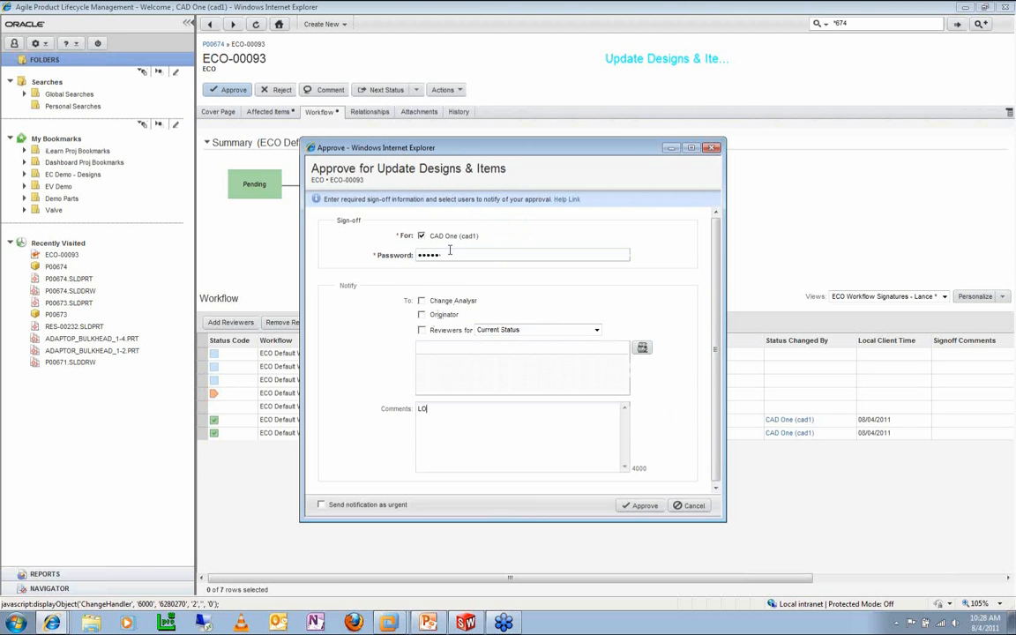
{"action": "type", "text": "OKS GOOD"}
{"action": "left_click", "coordinate": [641, 505]}
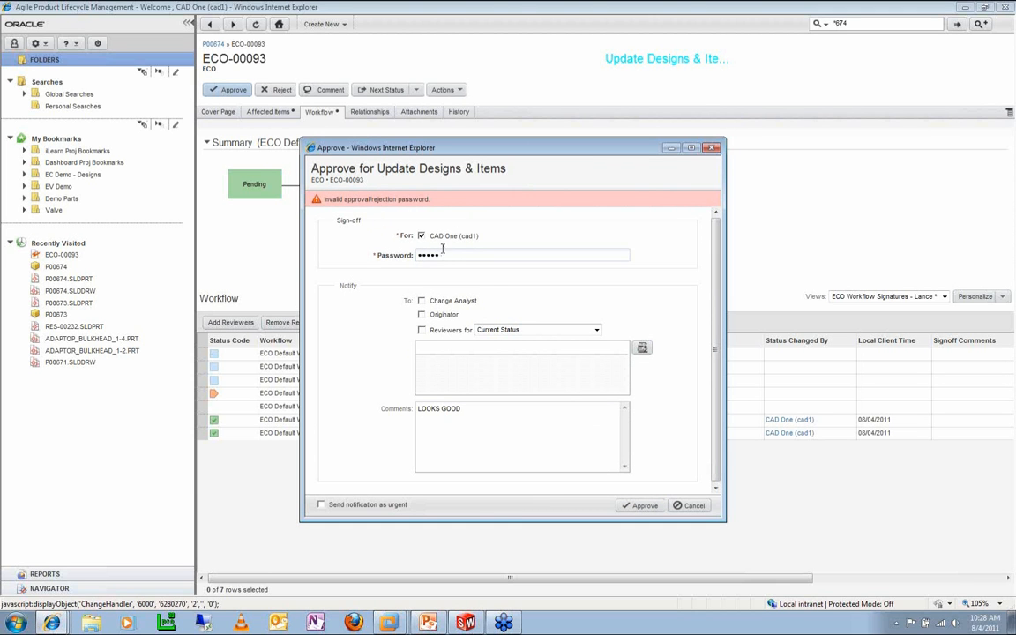
Step: Re-enter the approval password to sign off Update Designs & Items, and change the status of ECO-00093 to Released
{"action": "left_click_drag", "start_coordinate": [431, 254], "coordinate": [402, 261]}
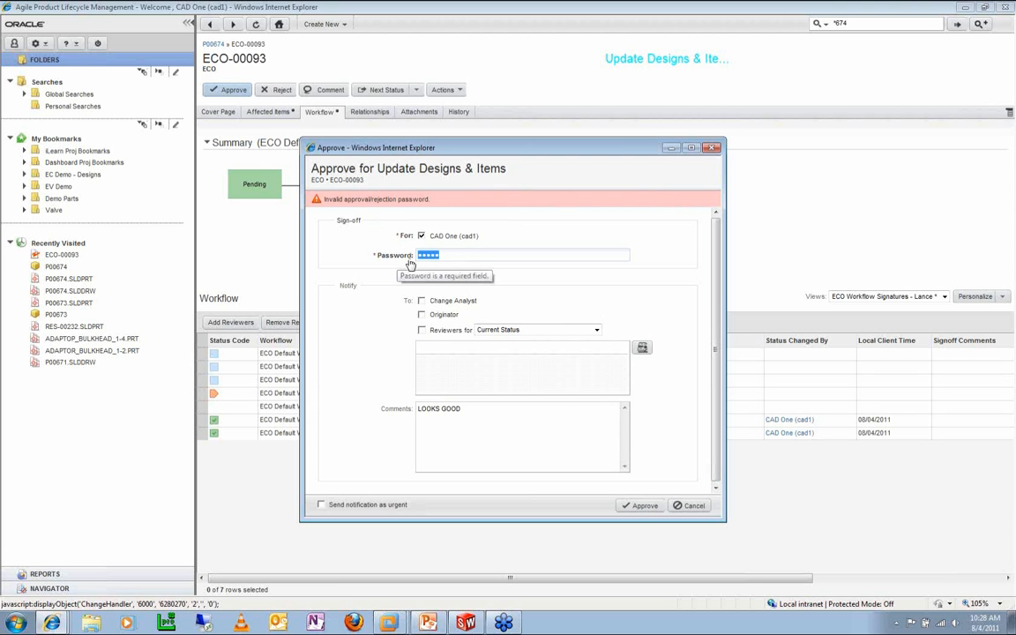
{"action": "type", "text": "*****"}
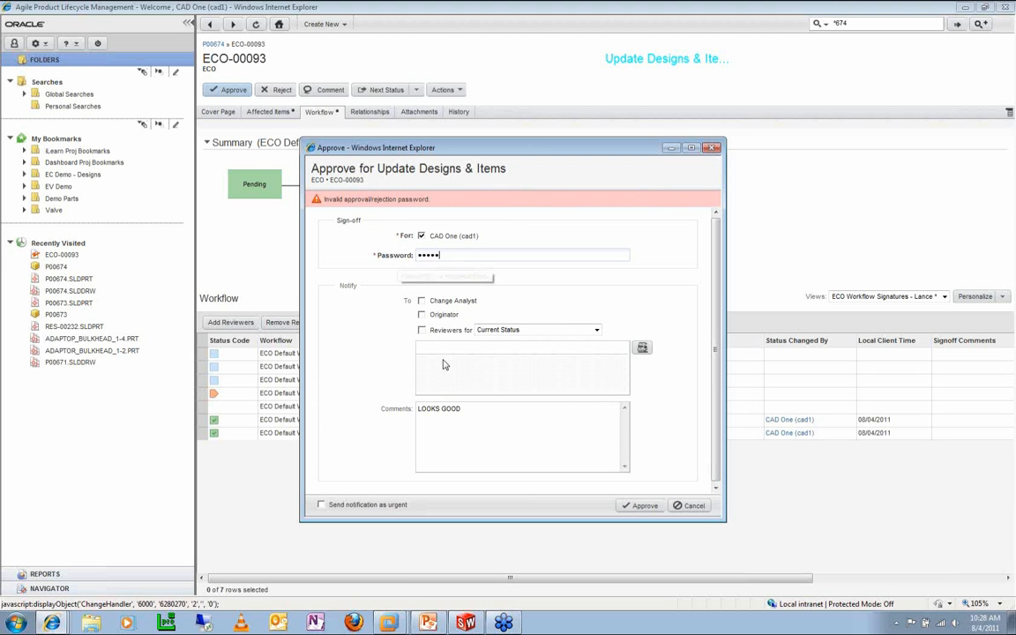
{"action": "left_click", "coordinate": [632, 509]}
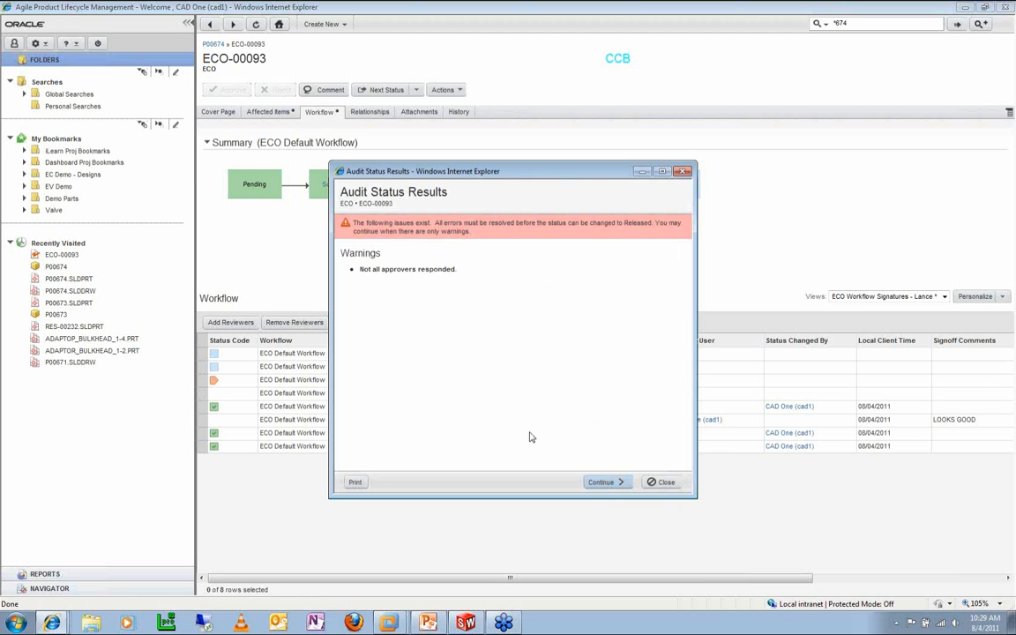
{"action": "left_click", "coordinate": [601, 482]}
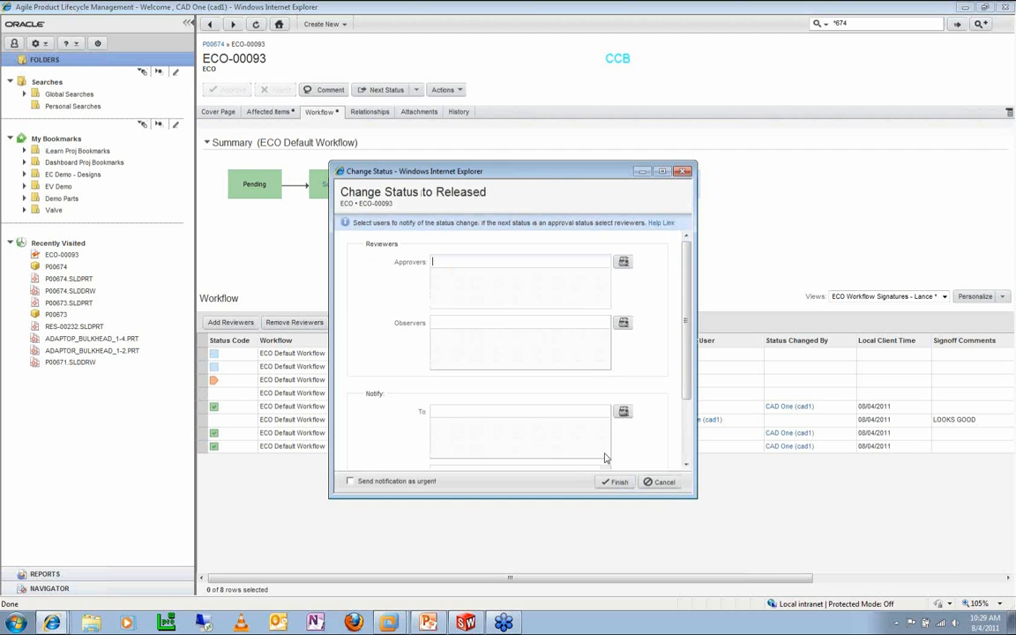
{"action": "left_click", "coordinate": [612, 481]}
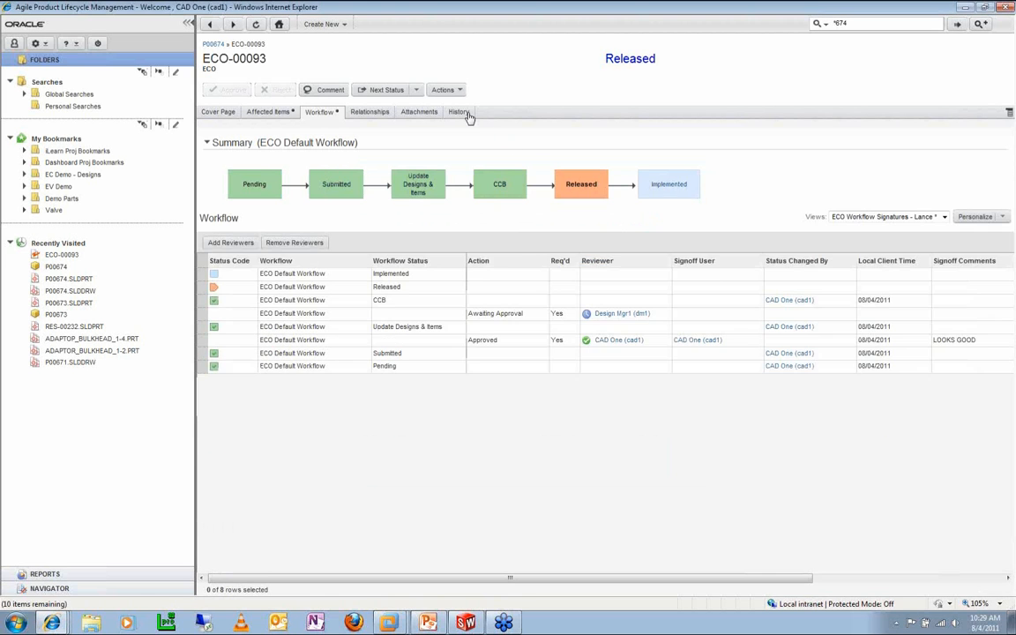
Step: Display the history of ECO-00093 and highlight the ZWS Next Rev entry in its details
{"action": "left_click", "coordinate": [468, 114]}
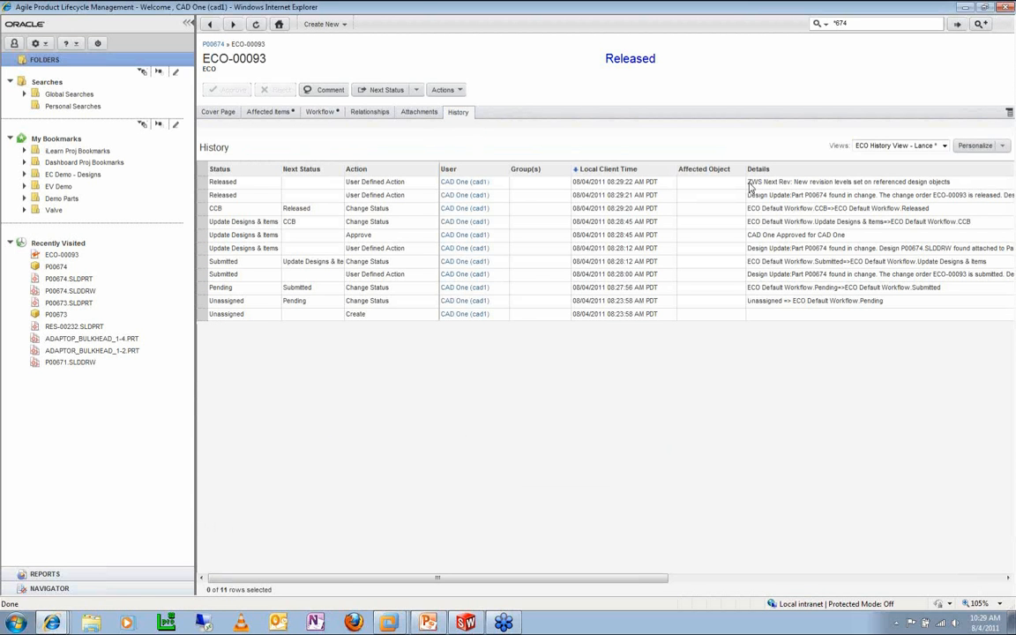
{"action": "left_click_drag", "start_coordinate": [749, 182], "coordinate": [785, 188]}
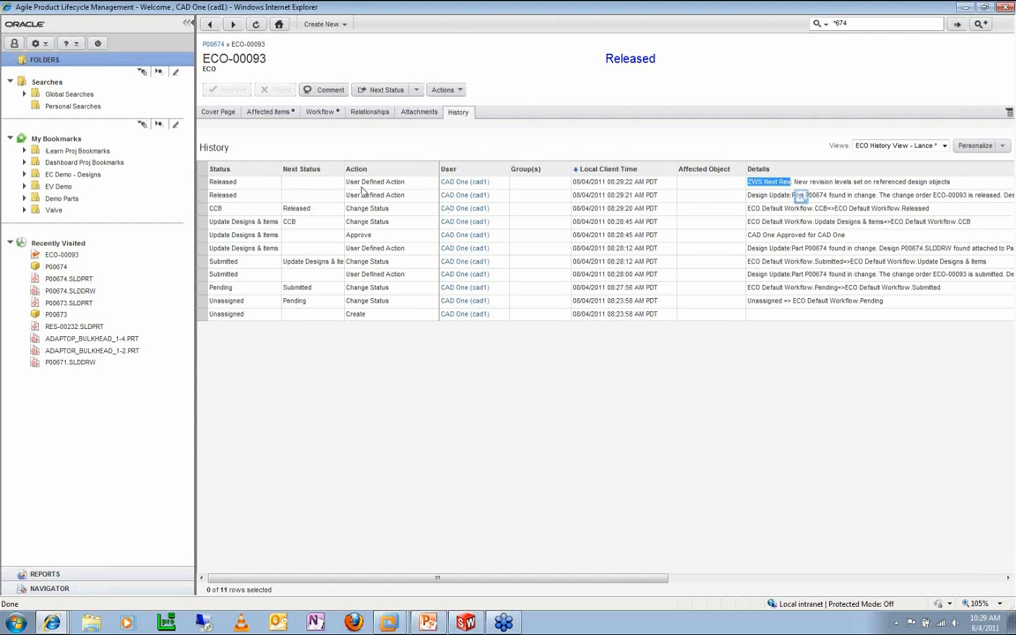
Step: Open the P00674.SLDPRT design through the affected item's relationships and check its revision, Next Rev and lifecycle phase
{"action": "left_click", "coordinate": [273, 114]}
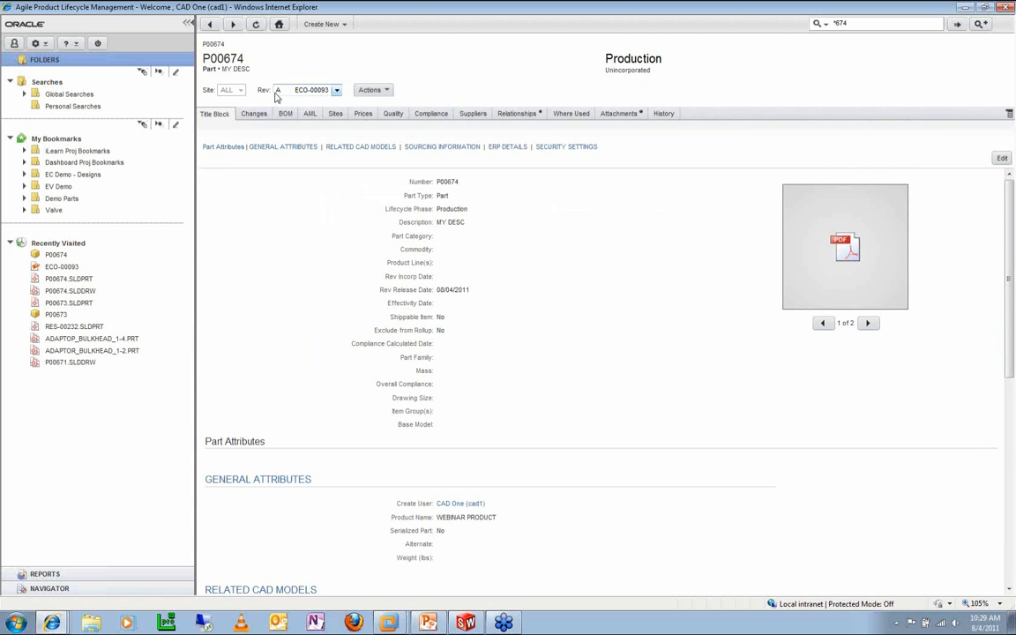
{"action": "left_click", "coordinate": [518, 116]}
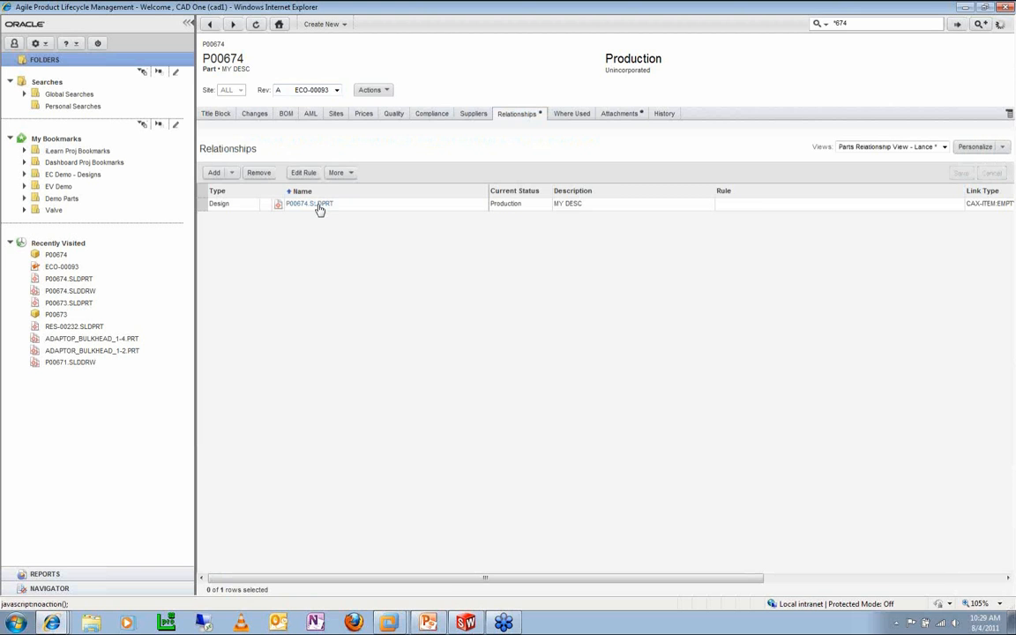
{"action": "left_click", "coordinate": [319, 205]}
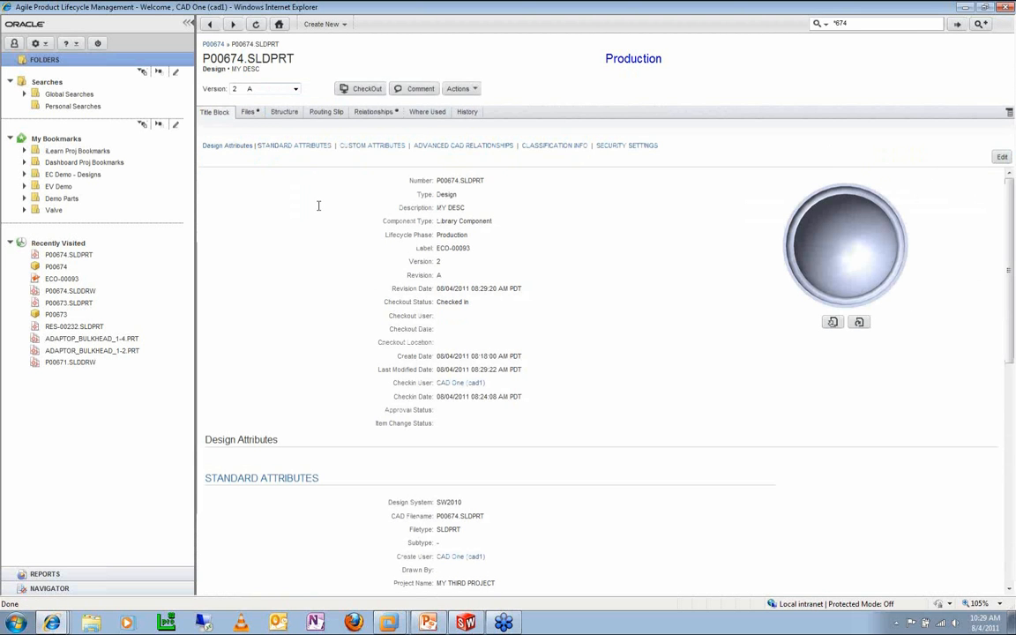
{"action": "double_click", "coordinate": [438, 275]}
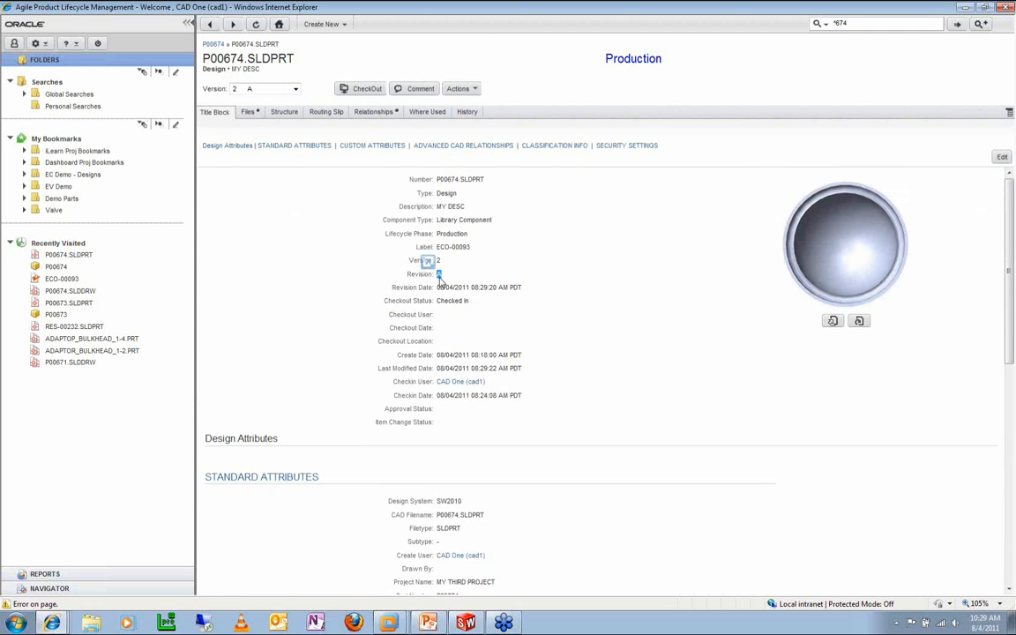
{"action": "scroll", "coordinate": [440, 282], "scroll_direction": "down", "scroll_amount": 2}
{"action": "double_click", "coordinate": [438, 497]}
{"action": "left_click", "coordinate": [442, 502]}
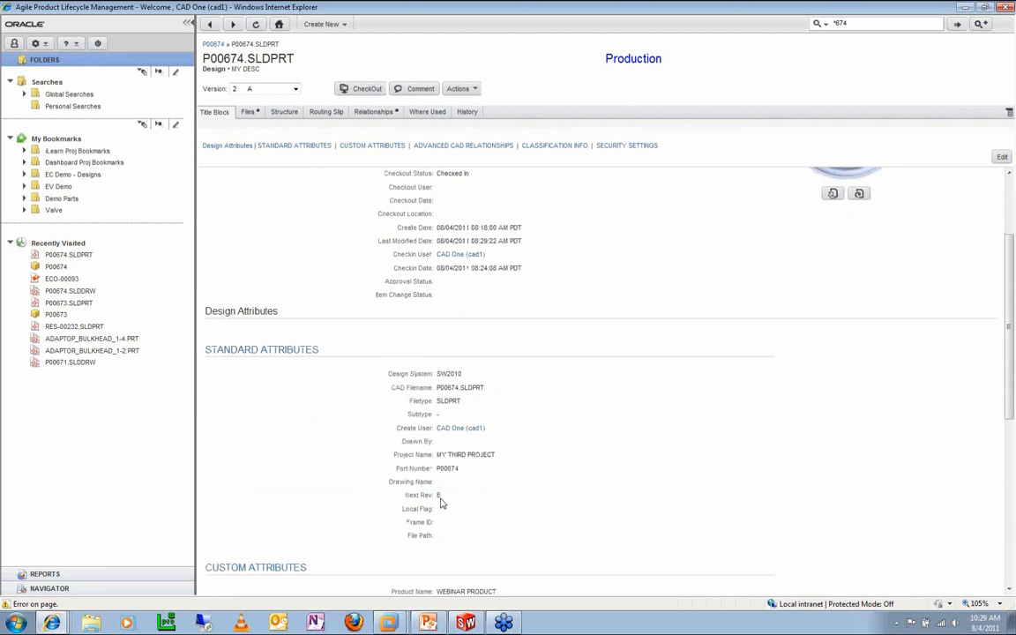
{"action": "scroll", "coordinate": [441, 503], "scroll_direction": "up", "scroll_amount": 2}
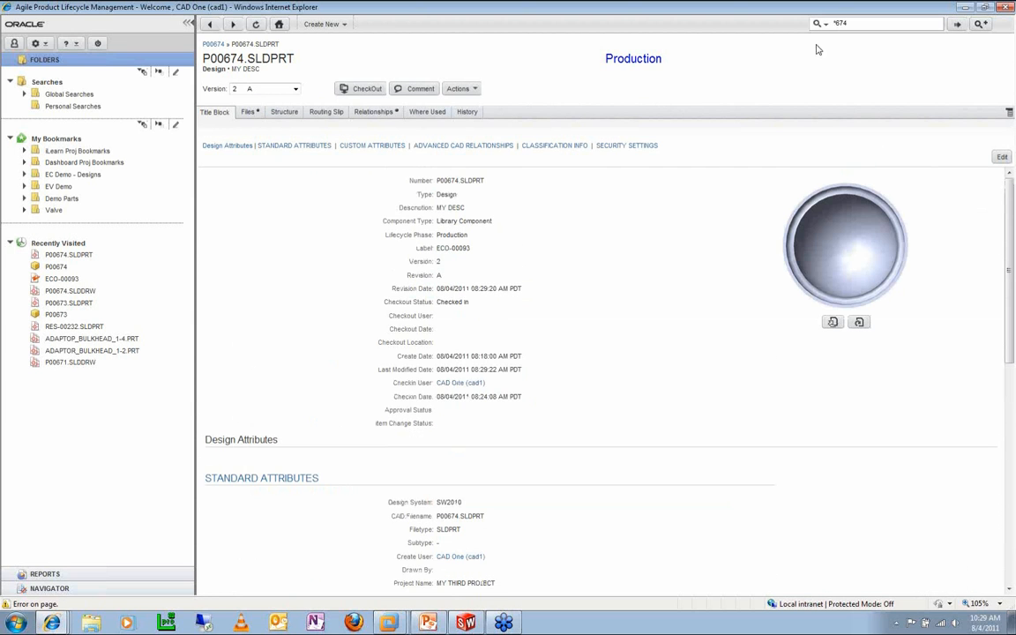
{"action": "double_click", "coordinate": [647, 62]}
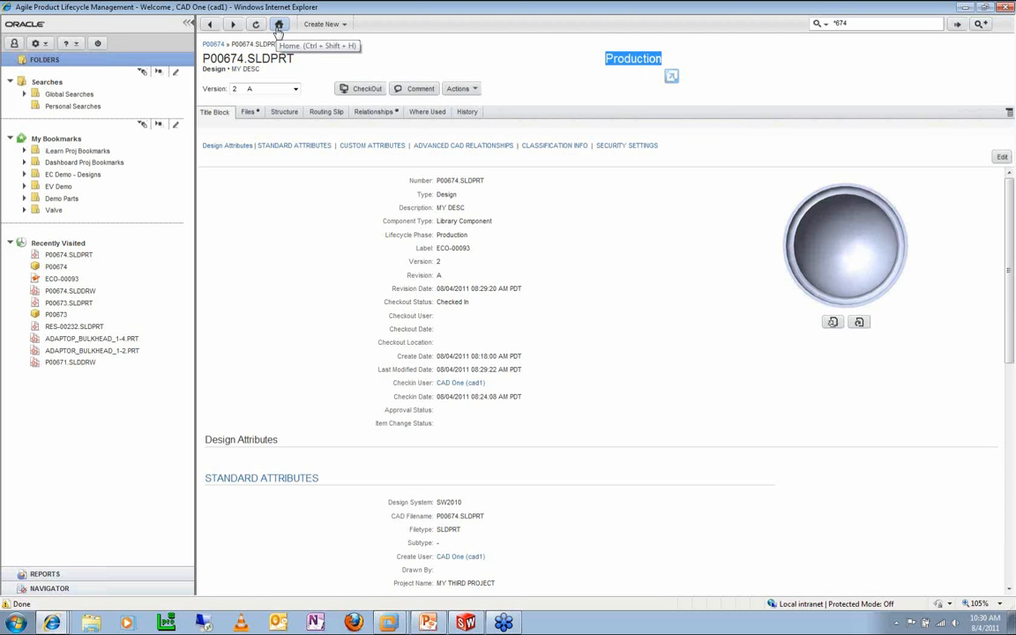
Step: Switch to the P00674 drawing in SolidWorks and open the Agile Workspace Manager
{"action": "key", "text": "alt+Tab"}
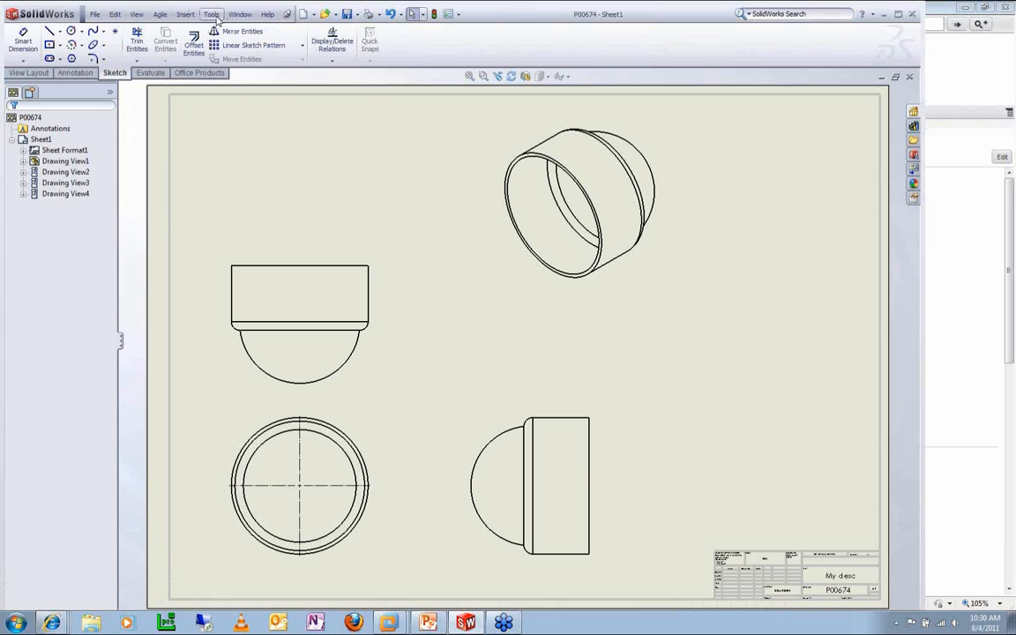
{"action": "left_click", "coordinate": [161, 15]}
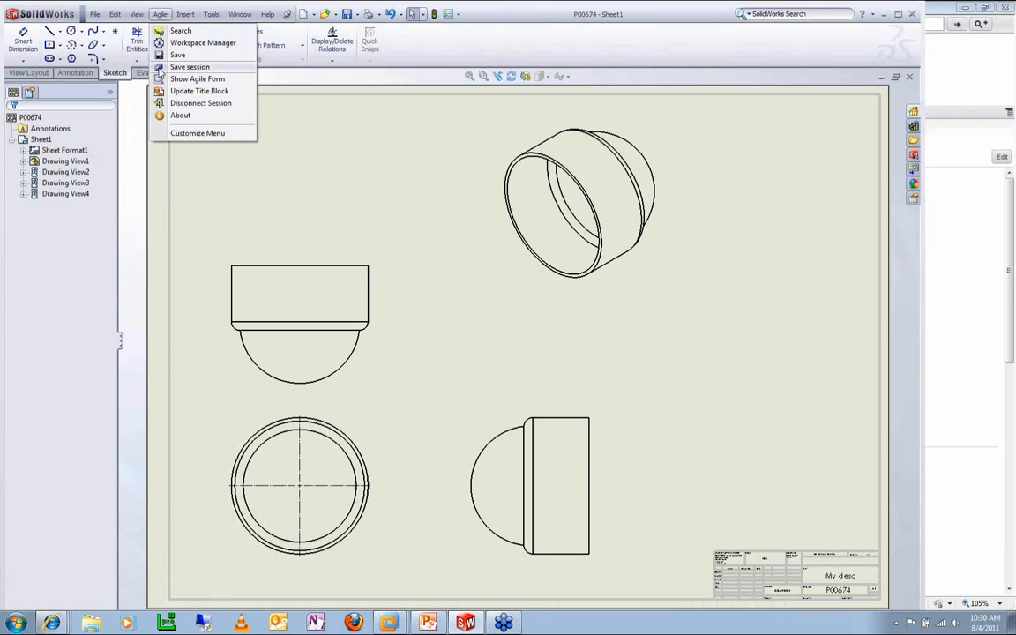
{"action": "left_click", "coordinate": [194, 43]}
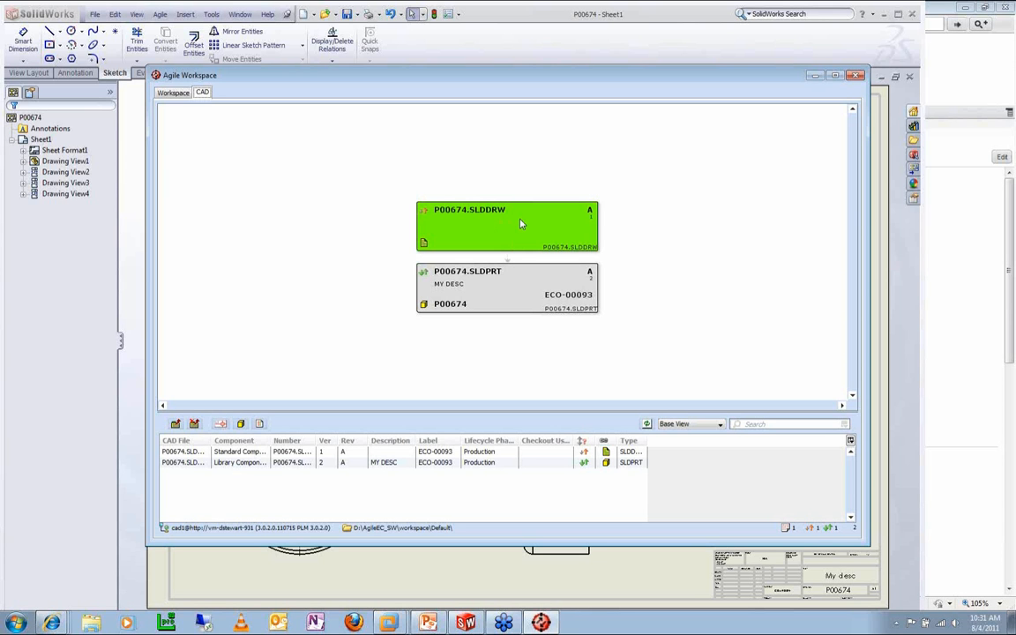
Step: Refresh the workspace listing in the Agile Workspace Manager and look through the thermo, CAD2 and CAD1 workspace folders
{"action": "left_click", "coordinate": [174, 92]}
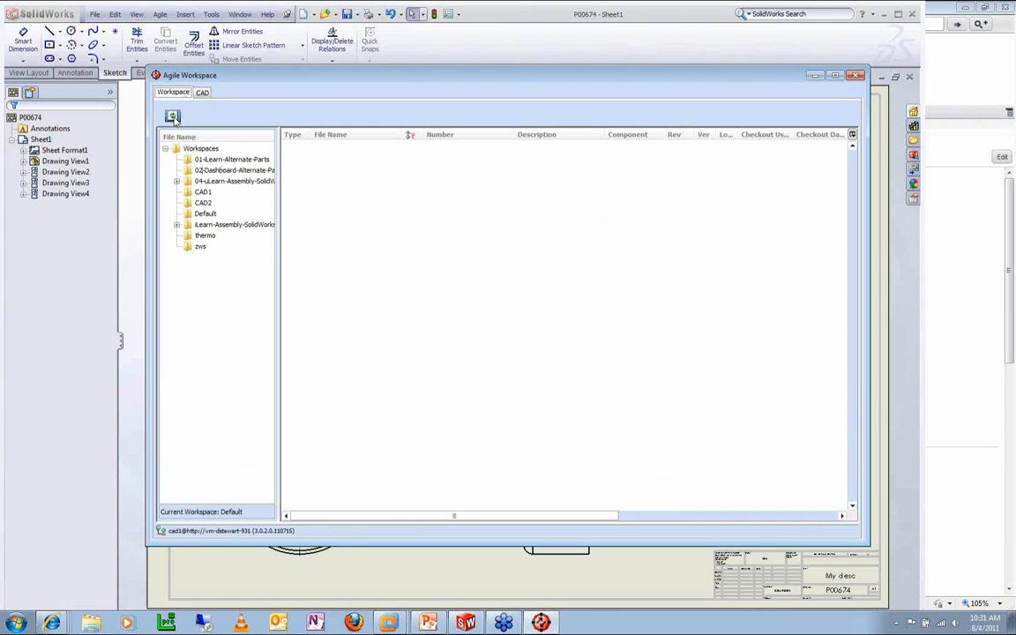
{"action": "left_click", "coordinate": [173, 117]}
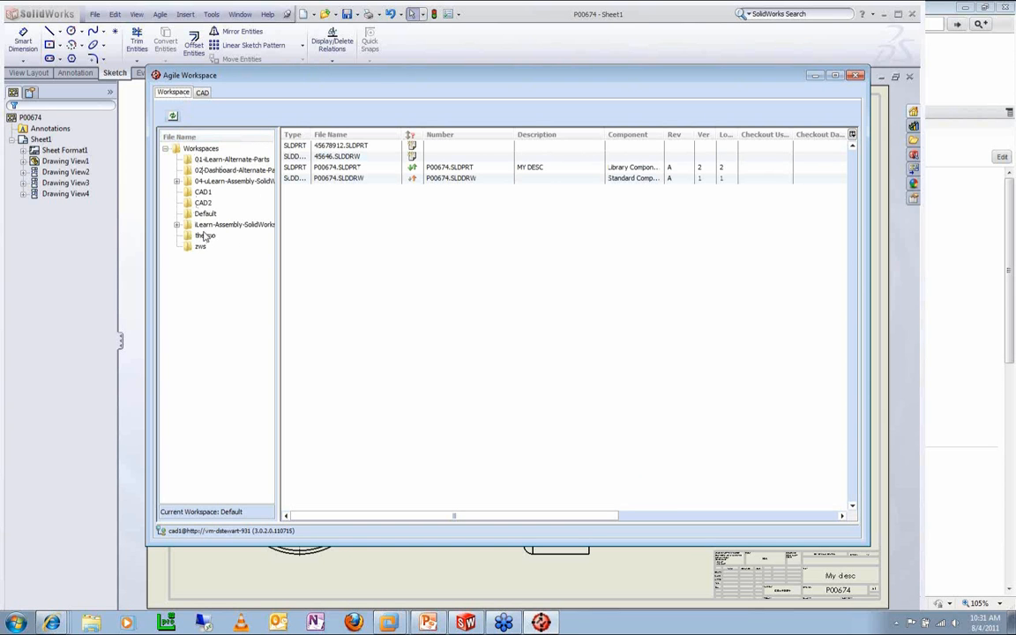
{"action": "left_click", "coordinate": [210, 236]}
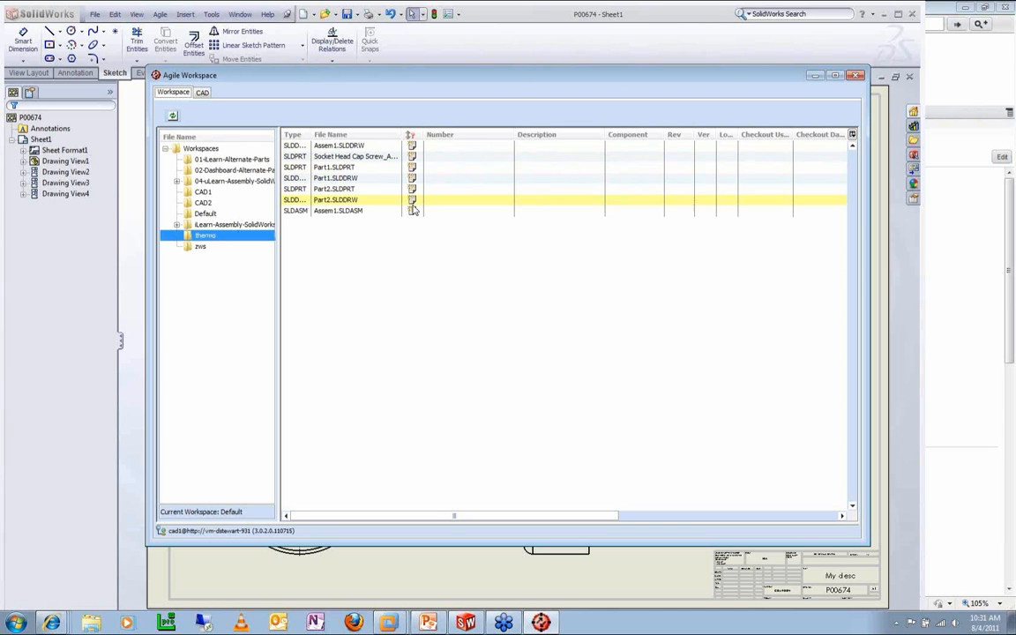
{"action": "left_click", "coordinate": [201, 203]}
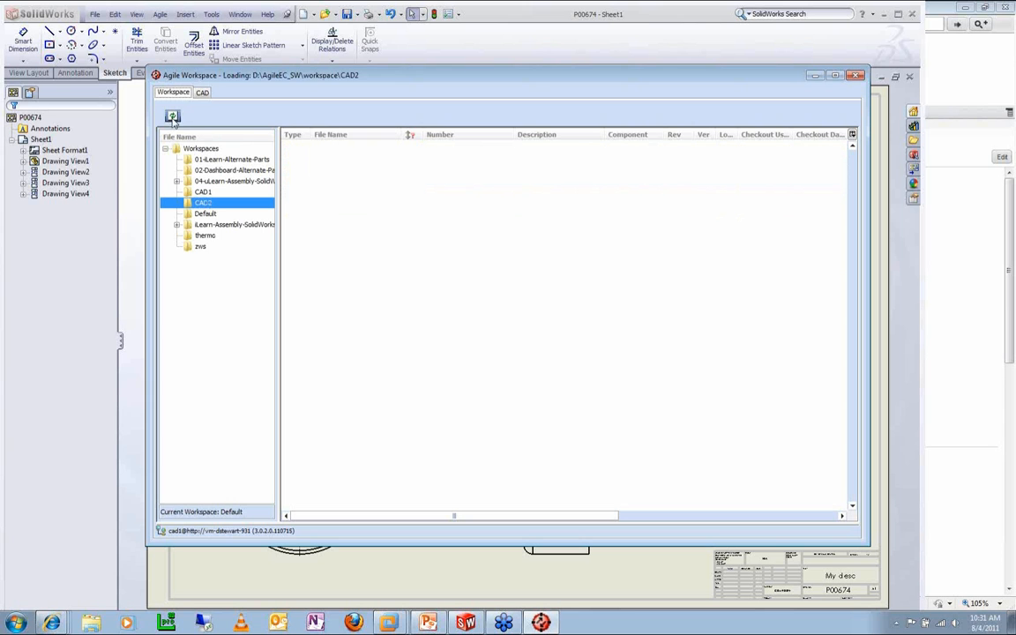
{"action": "left_click", "coordinate": [185, 191]}
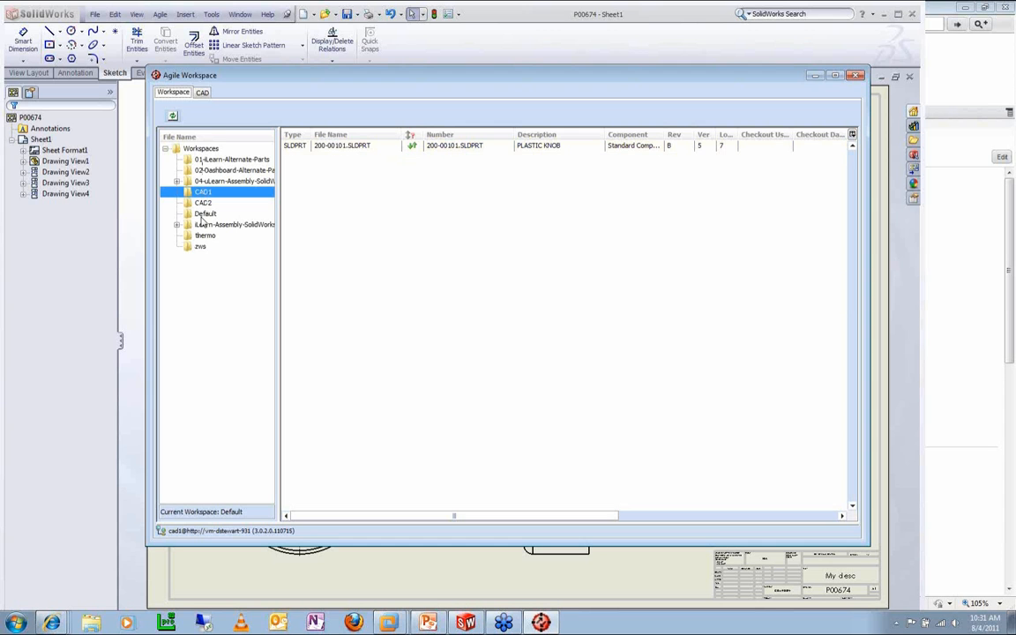
Step: Switch to the Agile PLM web client, read the home page notification about ILEARN.SLDASM and open that design from it
{"action": "key", "text": "alt+Tab"}
{"action": "key", "text": "alt+Tab"}
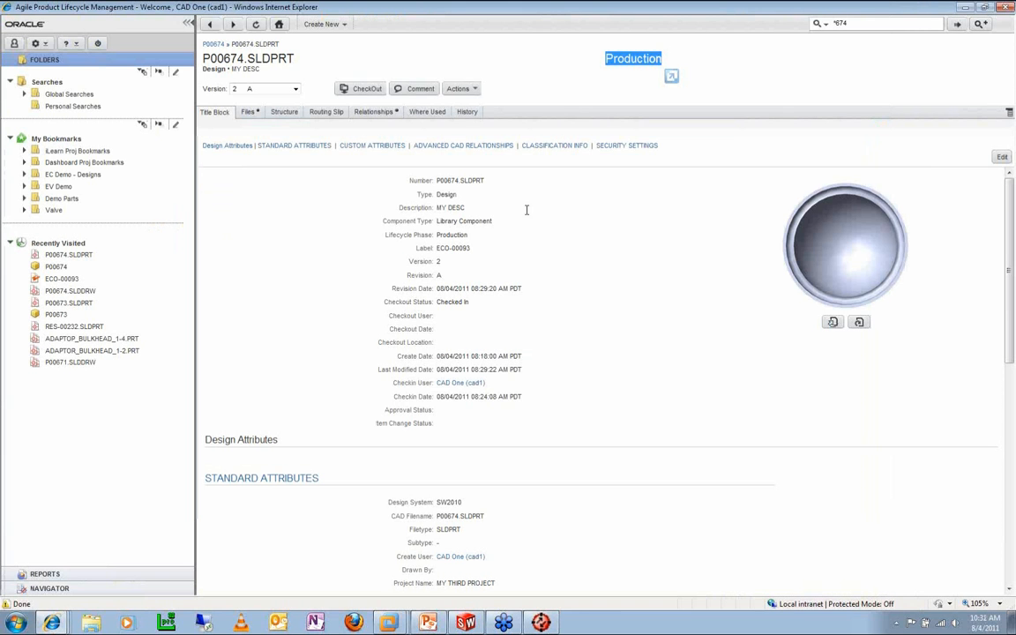
{"action": "left_click", "coordinate": [279, 26]}
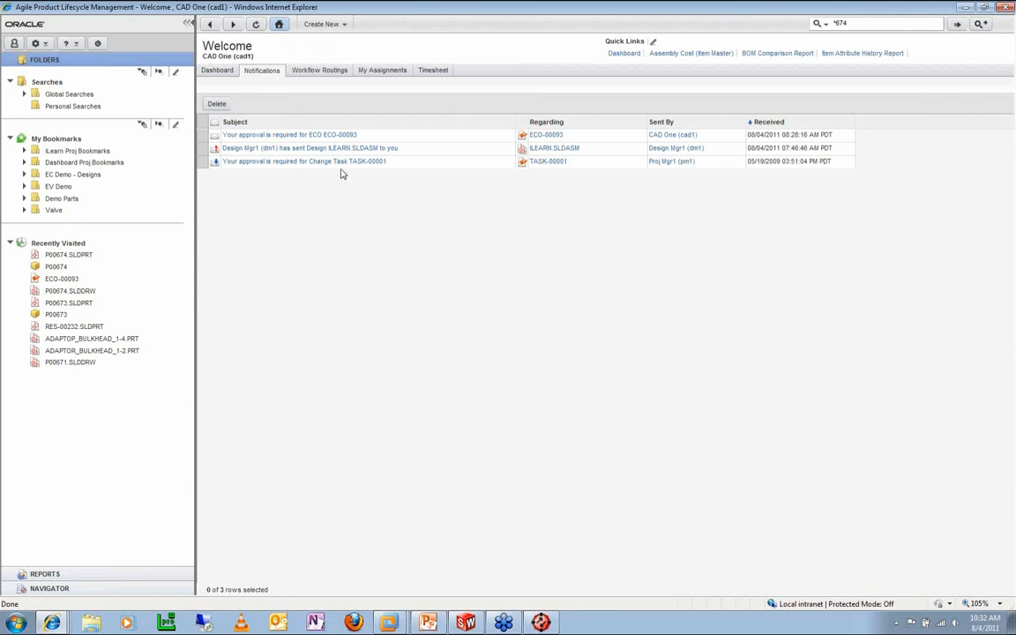
{"action": "left_click", "coordinate": [322, 151]}
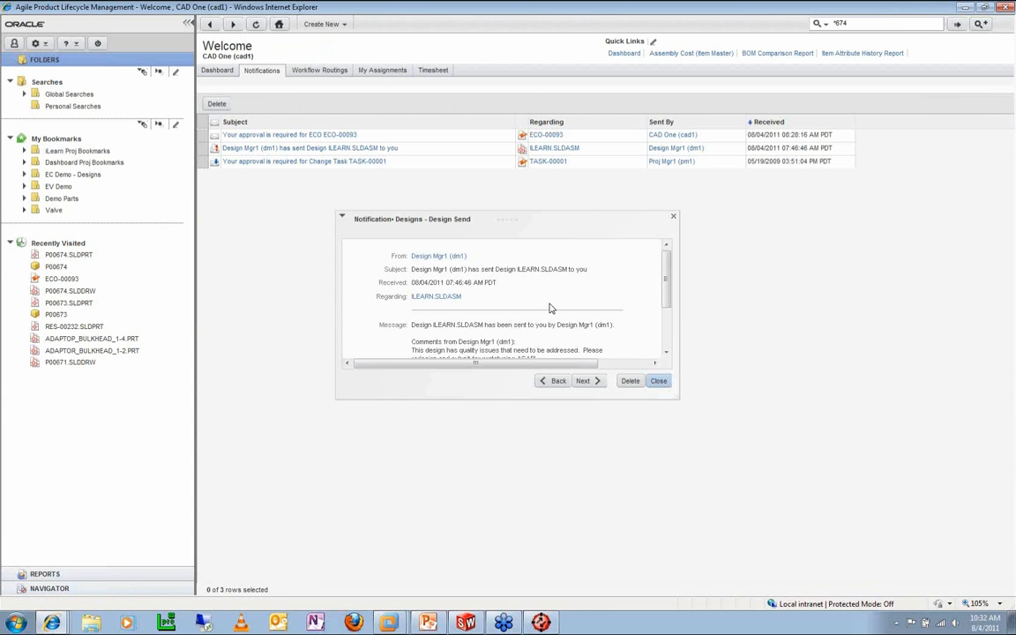
{"action": "scroll", "coordinate": [485, 328], "scroll_direction": "down", "scroll_amount": 1}
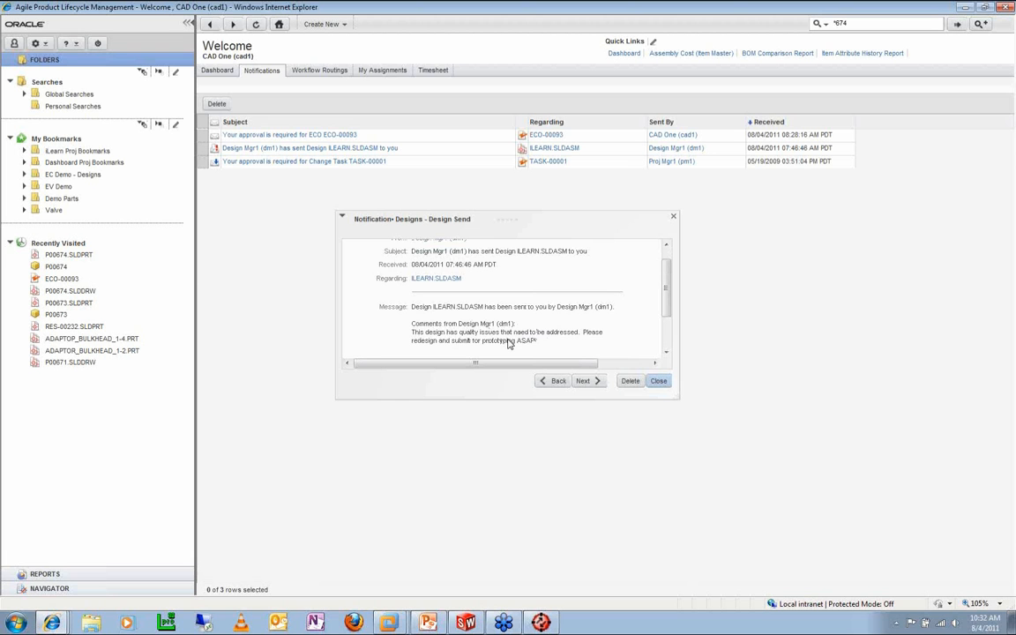
{"action": "scroll", "coordinate": [509, 343], "scroll_direction": "down", "scroll_amount": 2}
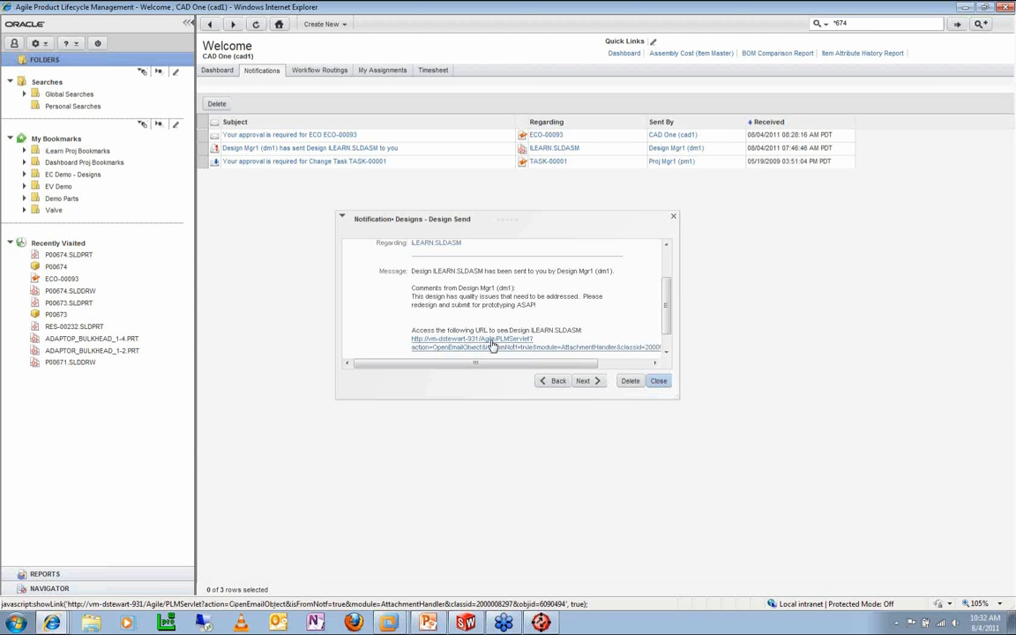
{"action": "left_click", "coordinate": [451, 244]}
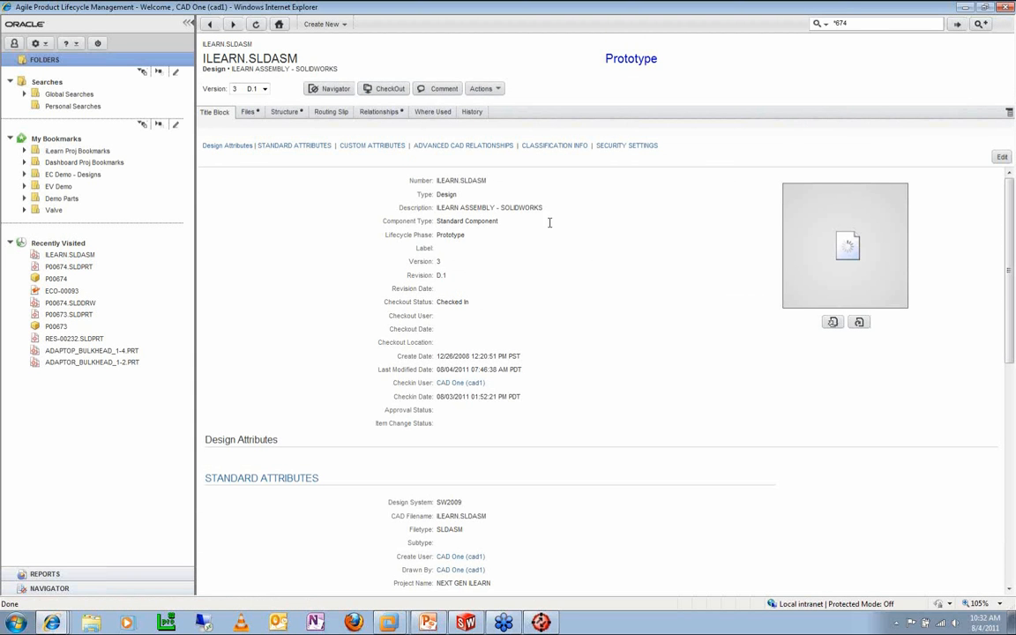
Step: Open the related part ITEM-SW-00001 from the design's relationships and display its pending change ECO-00061
{"action": "left_click", "coordinate": [390, 120]}
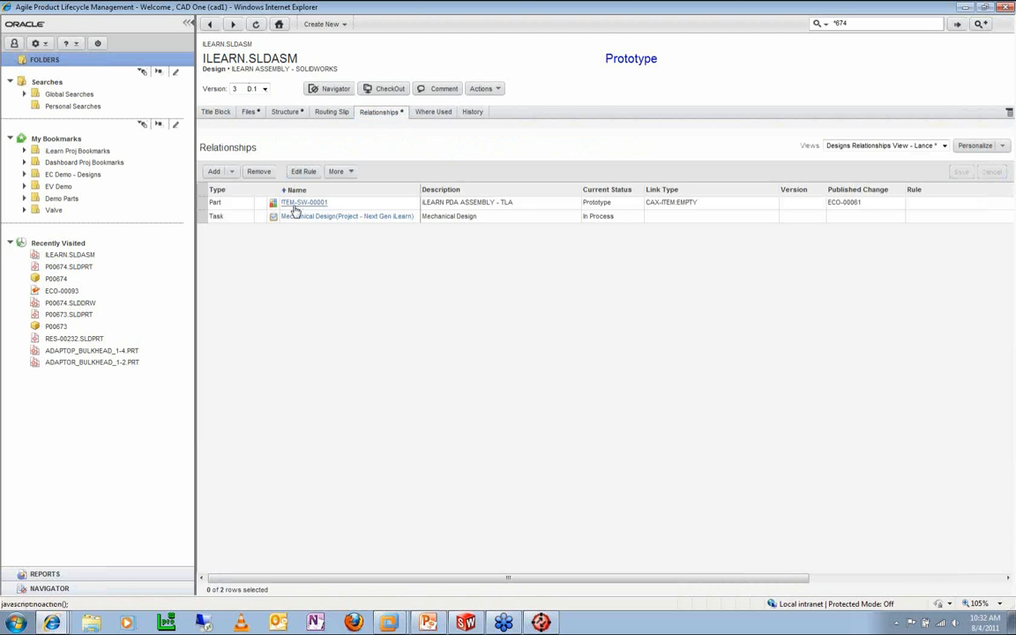
{"action": "left_click", "coordinate": [294, 205]}
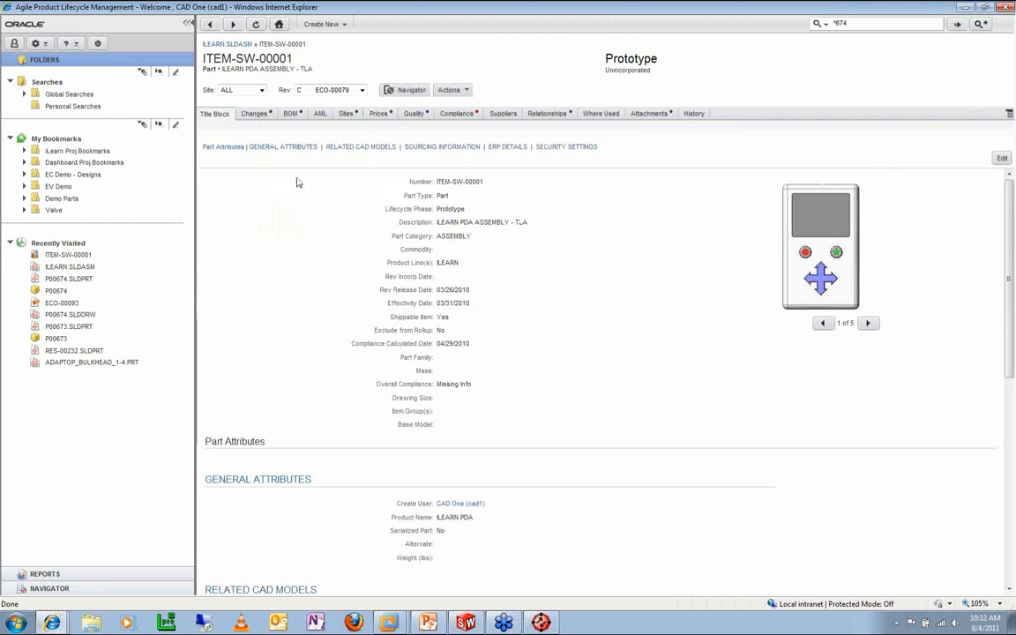
{"action": "left_click", "coordinate": [260, 120]}
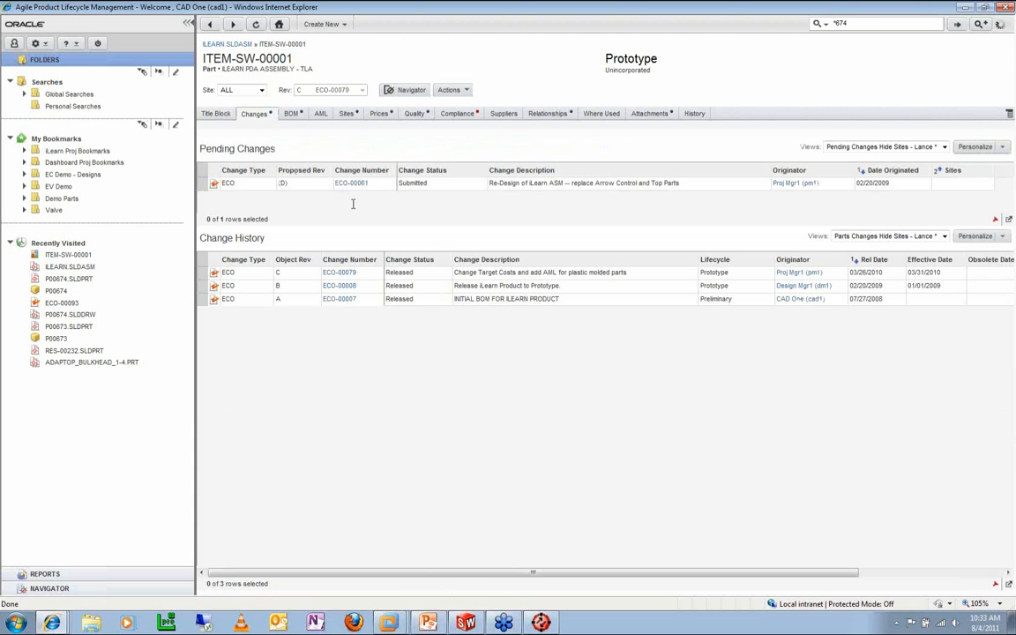
{"action": "left_click", "coordinate": [351, 183]}
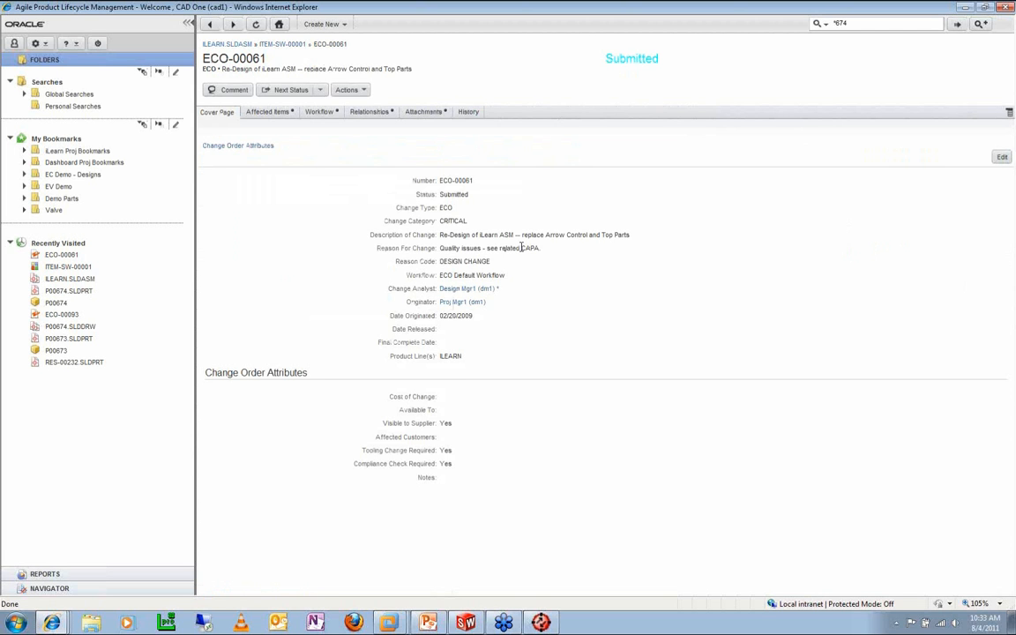
Step: Follow the relationships of ECO-00061 to CAPA00001 and problem report PR00001, and highlight the start of the report's description
{"action": "left_click", "coordinate": [370, 113]}
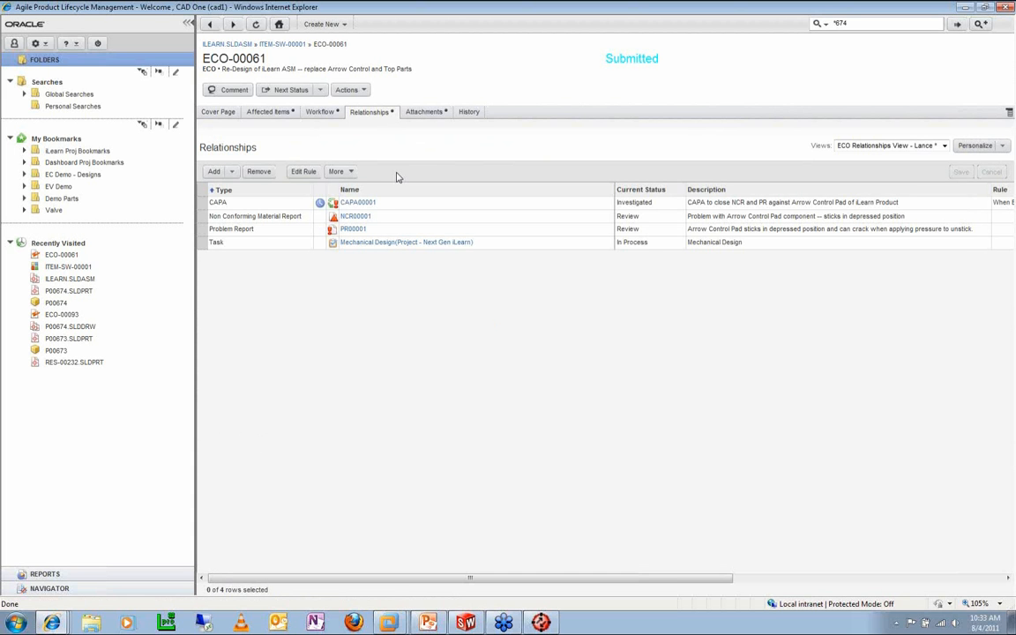
{"action": "left_click", "coordinate": [361, 205]}
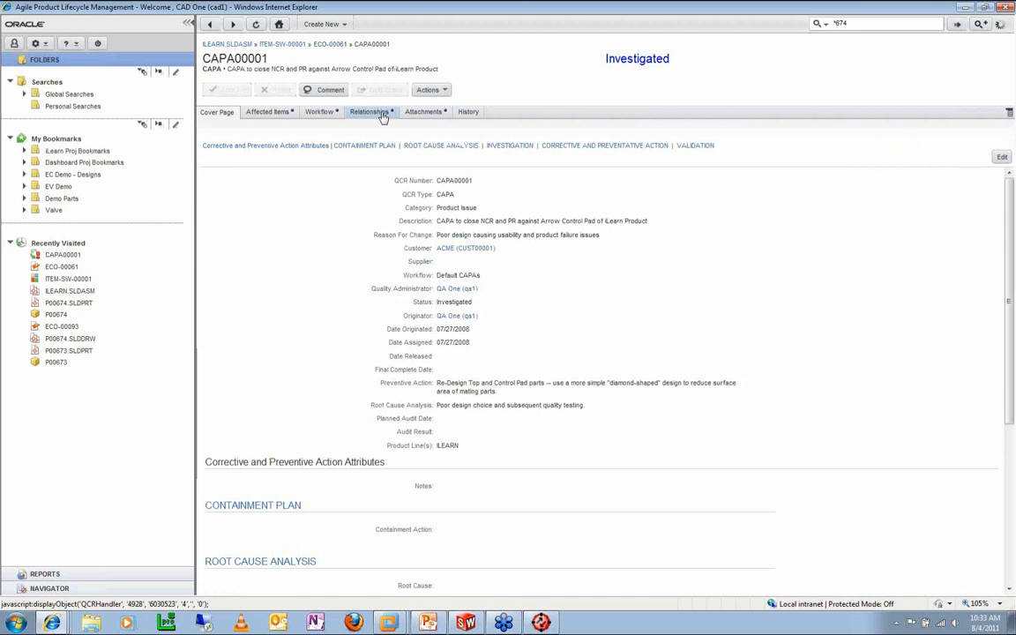
{"action": "left_click", "coordinate": [370, 112]}
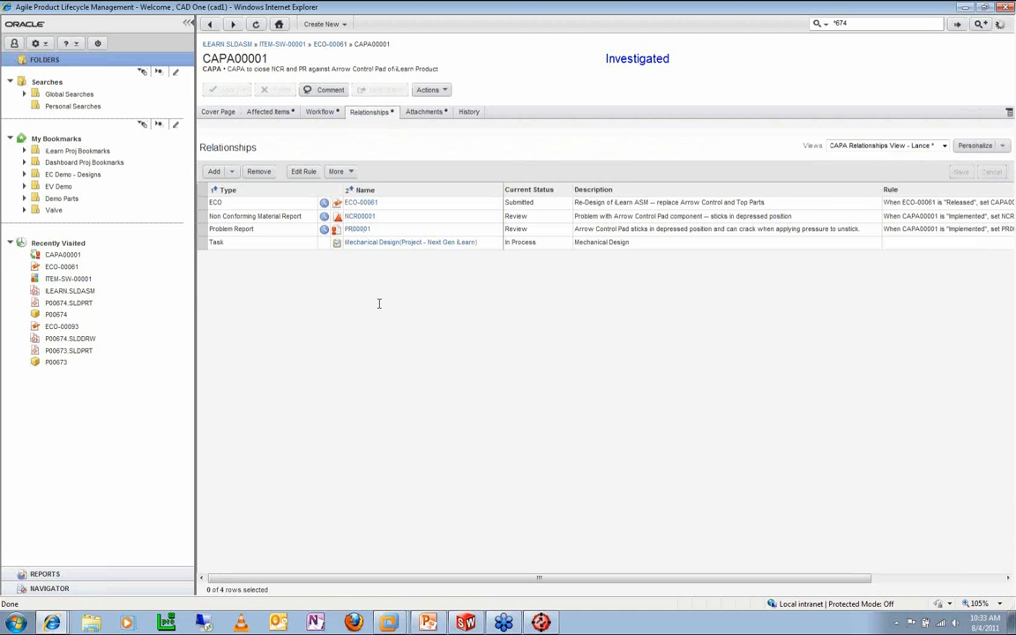
{"action": "left_click", "coordinate": [357, 229]}
{"action": "left_click_drag", "start_coordinate": [437, 221], "coordinate": [575, 222]}
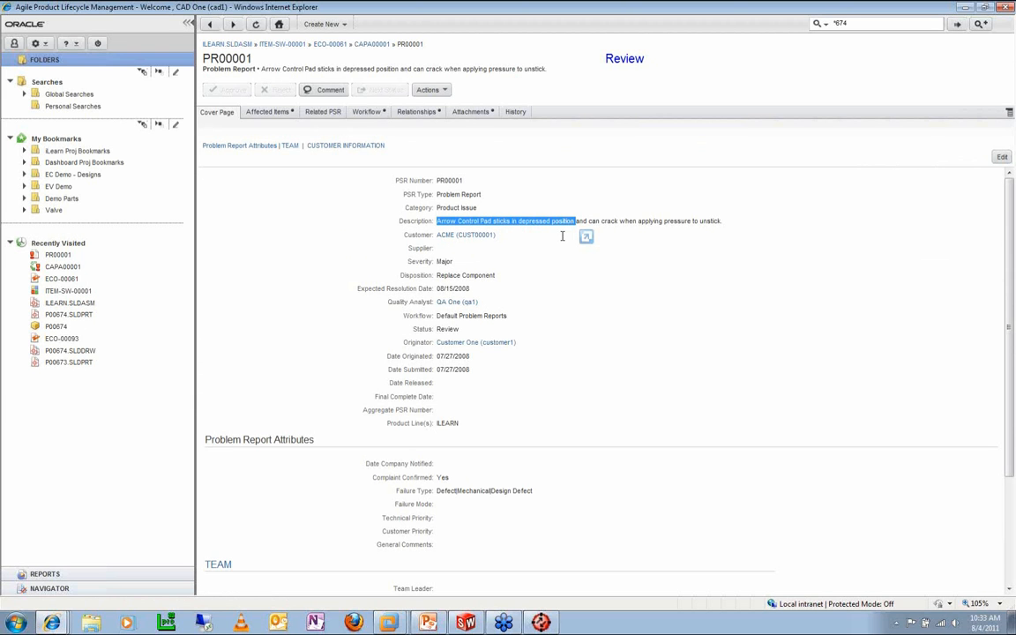
Step: Reopen the ILEARN.SLDASM design and load it into SolidWorks from the load preview with Latest In Work and external references
{"action": "left_click", "coordinate": [77, 304]}
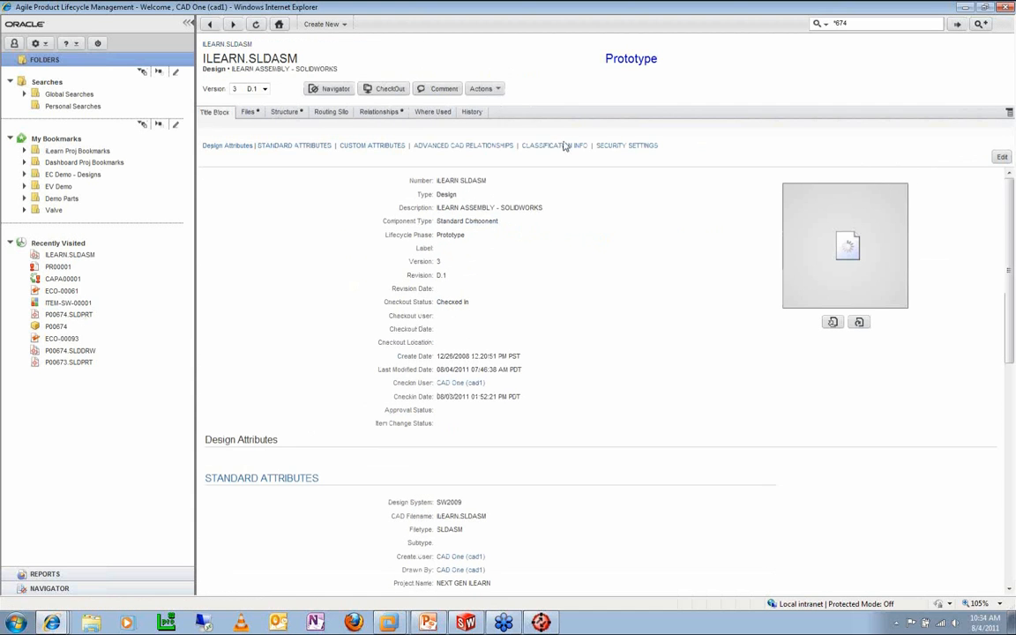
{"action": "left_click", "coordinate": [497, 89]}
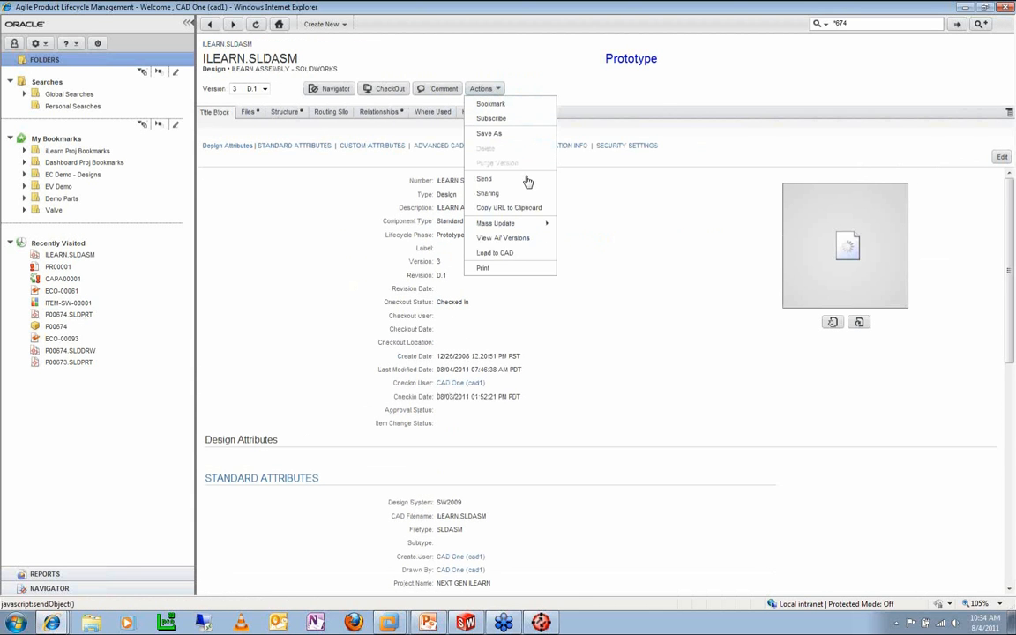
{"action": "left_click", "coordinate": [501, 253]}
{"action": "left_click", "coordinate": [497, 317]}
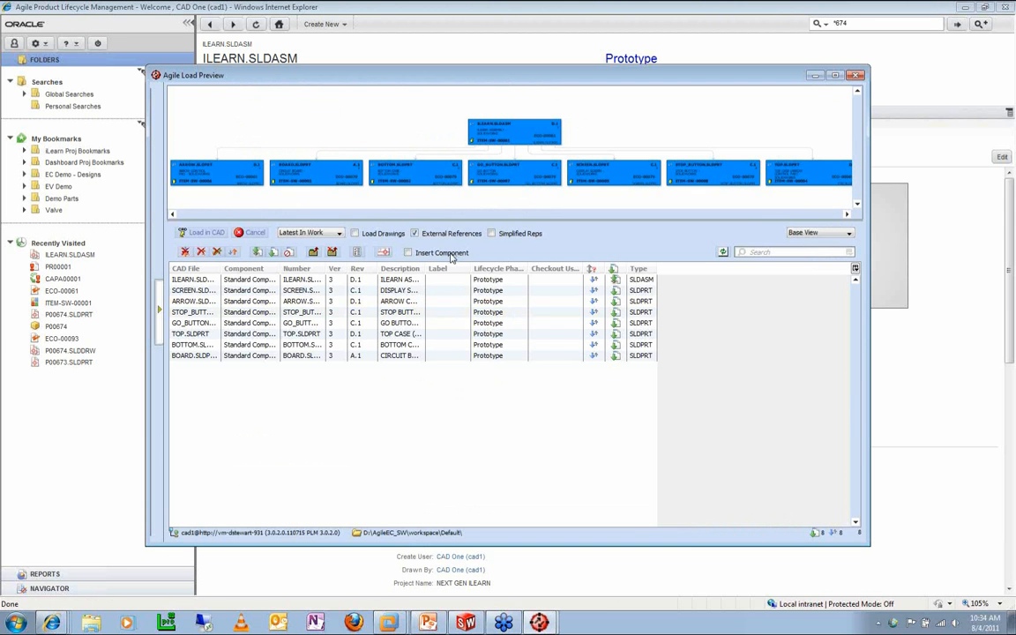
{"action": "left_click", "coordinate": [209, 233]}
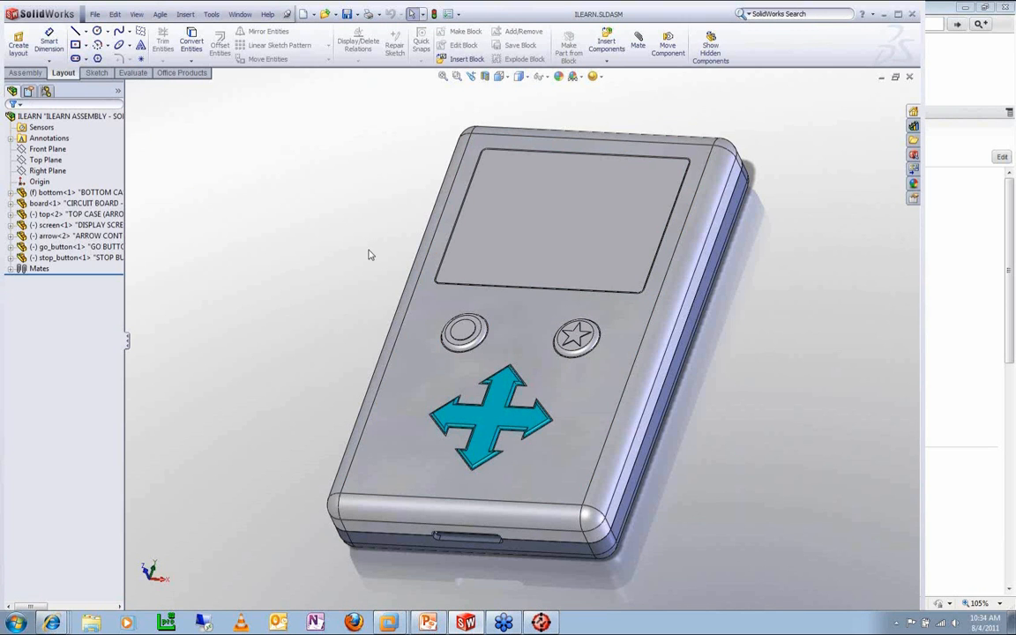
Step: Replace the top case component of the ILEARN assembly with top_2.SLDPRT from the 01-iLearn-Alternate-Parts folder
{"action": "left_click", "coordinate": [408, 373]}
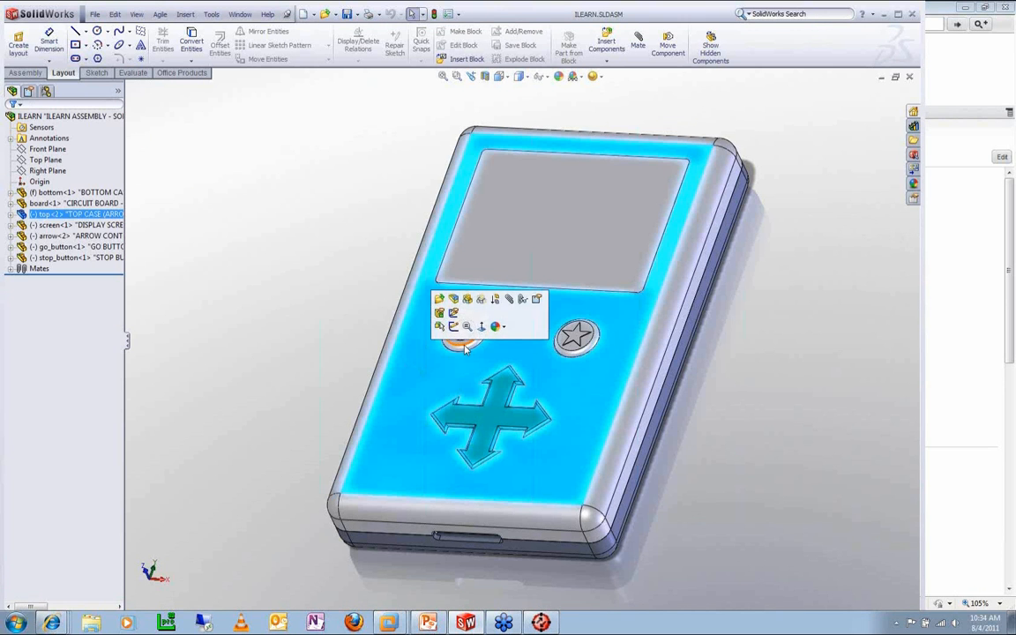
{"action": "right_click", "coordinate": [343, 339]}
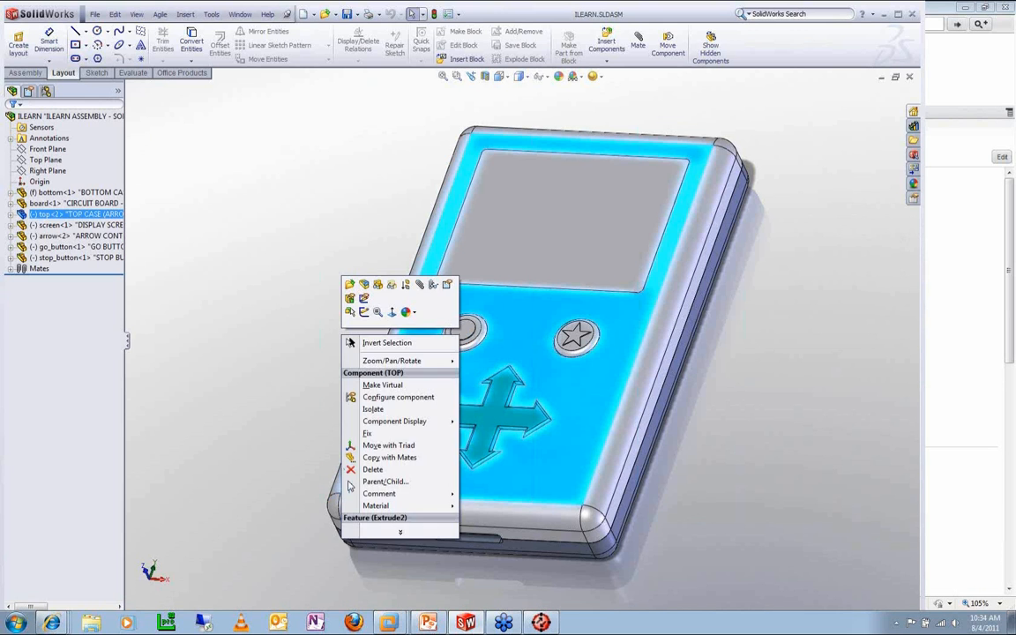
{"action": "left_click", "coordinate": [401, 535]}
{"action": "left_click", "coordinate": [396, 444]}
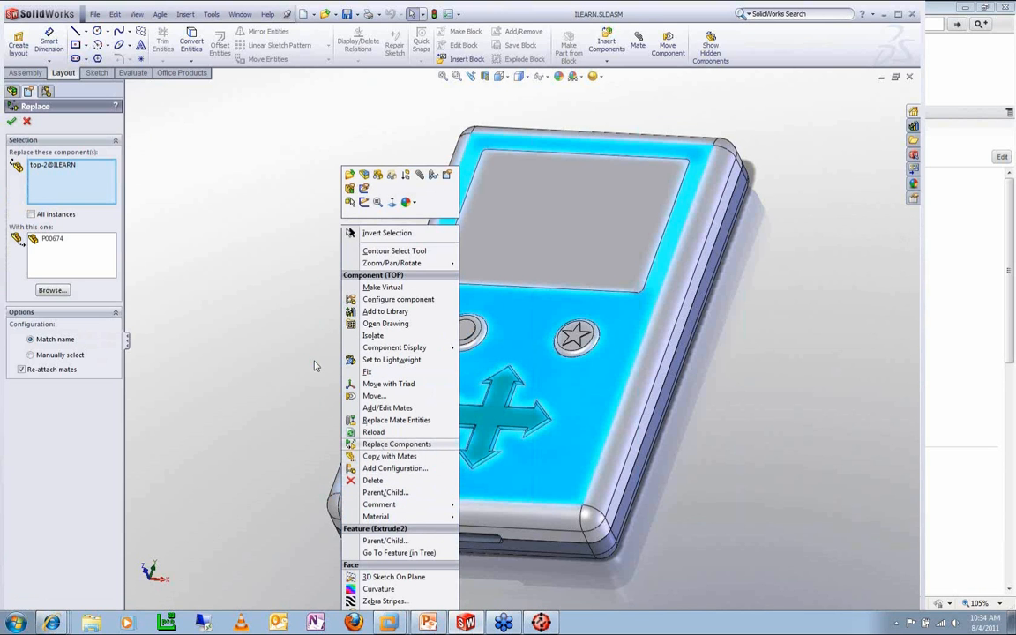
{"action": "left_click", "coordinate": [53, 290]}
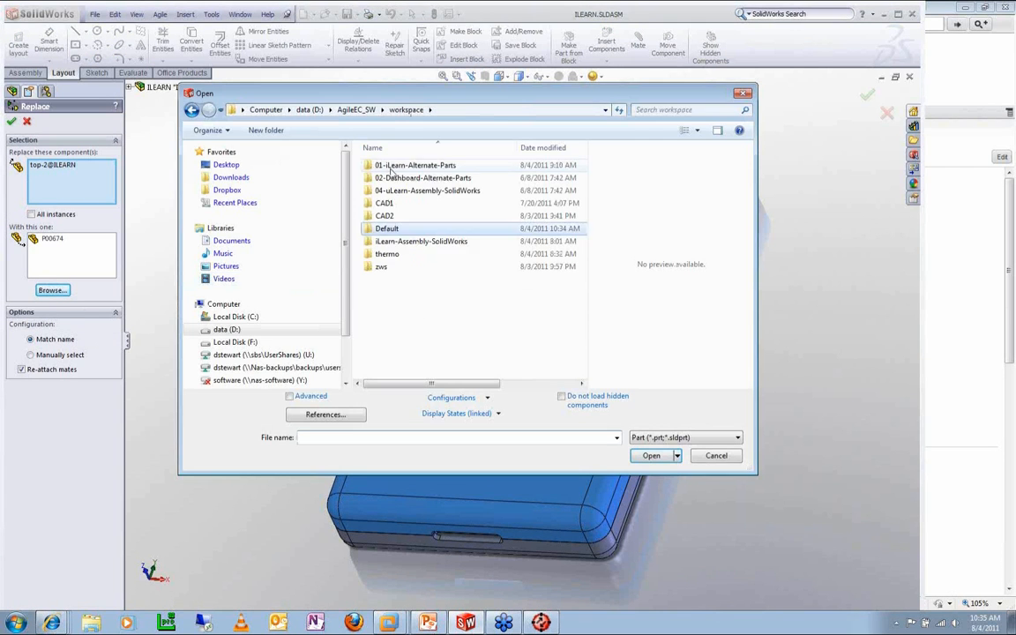
{"action": "double_click", "coordinate": [392, 169]}
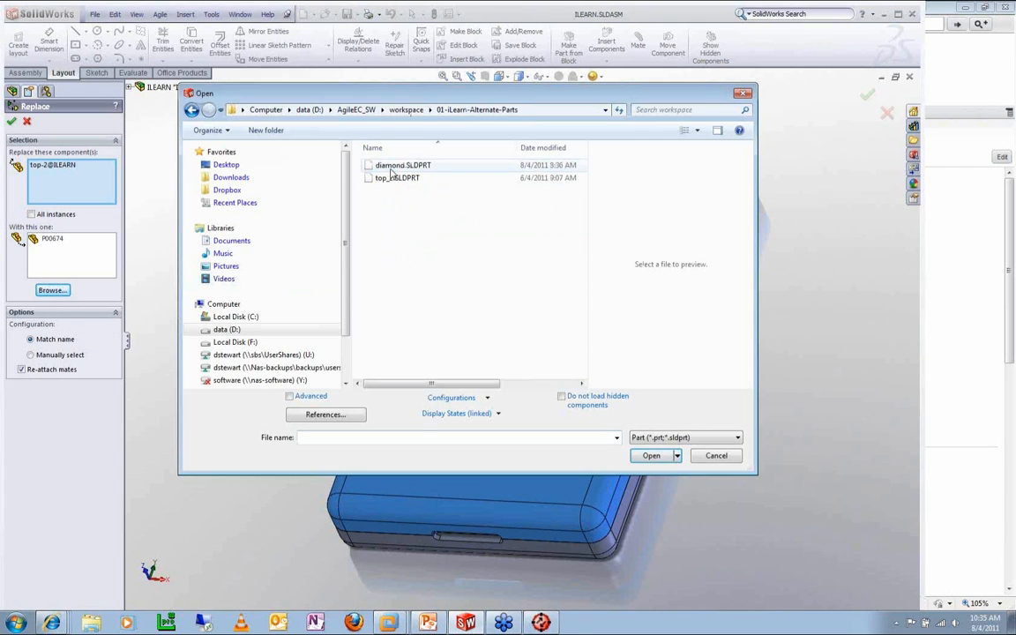
{"action": "left_click", "coordinate": [393, 180]}
{"action": "double_click", "coordinate": [393, 179]}
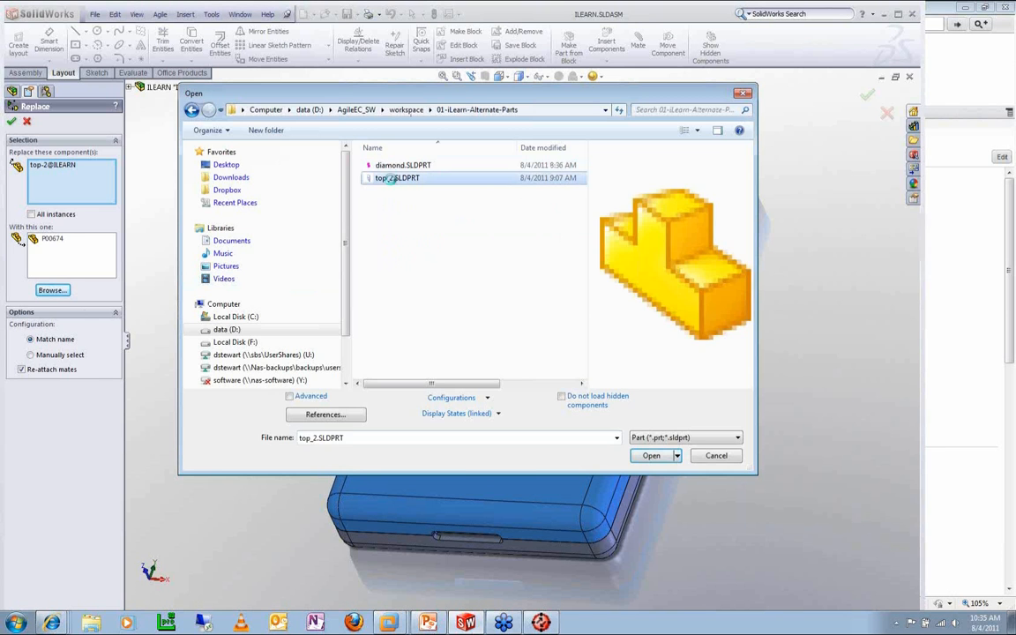
{"action": "left_click", "coordinate": [868, 98]}
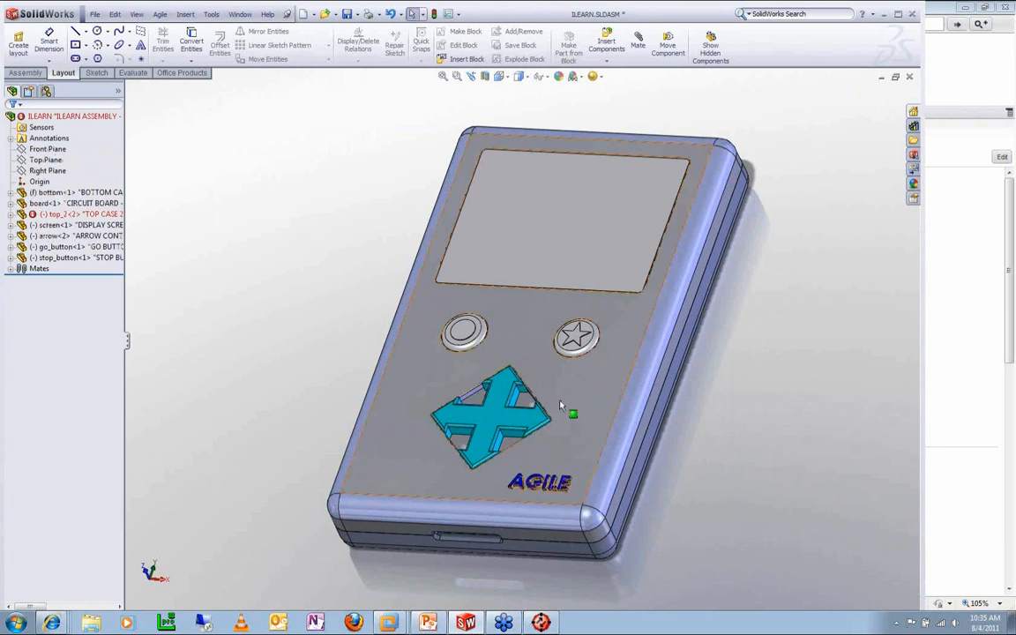
Step: Replace the arrow component of the ILEARN assembly with diamond.SLDPRT from the 01-iLearn-Alternate-Parts folder
{"action": "left_click", "coordinate": [496, 419]}
{"action": "right_click", "coordinate": [495, 419]}
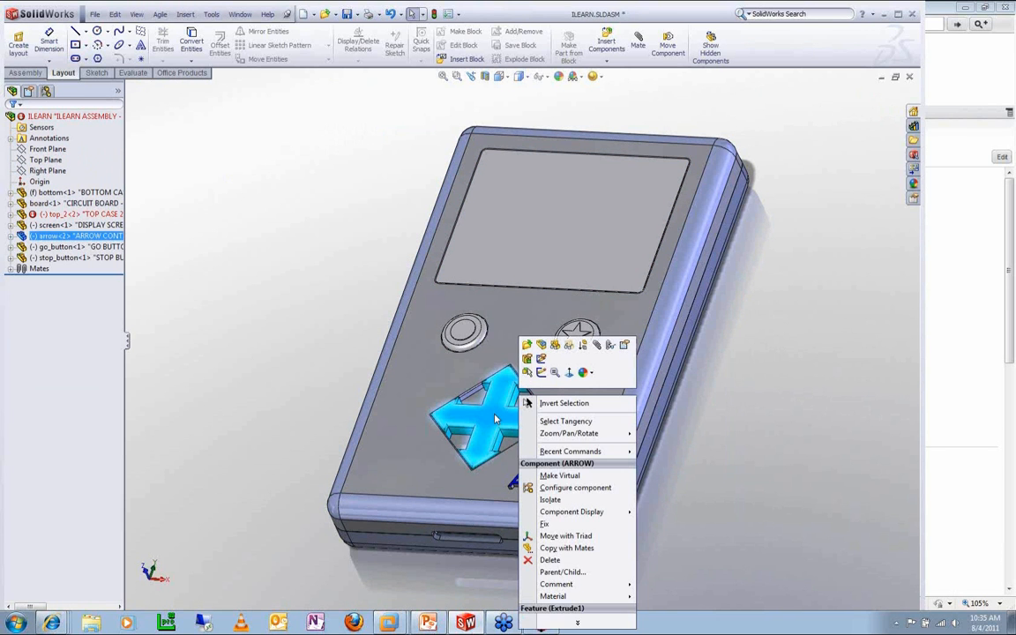
{"action": "left_click", "coordinate": [579, 623]}
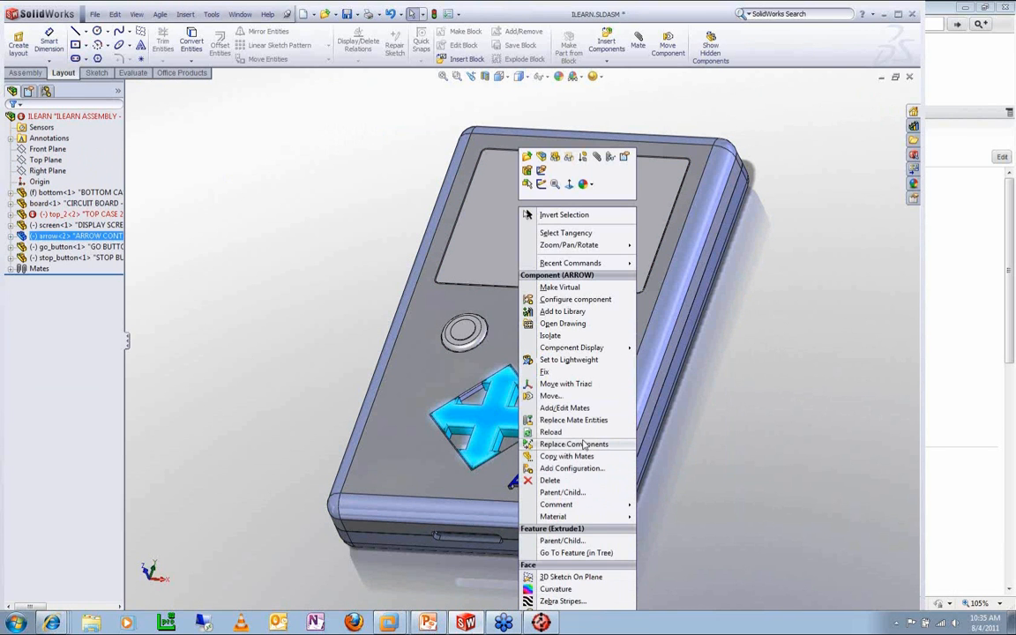
{"action": "left_click", "coordinate": [582, 443]}
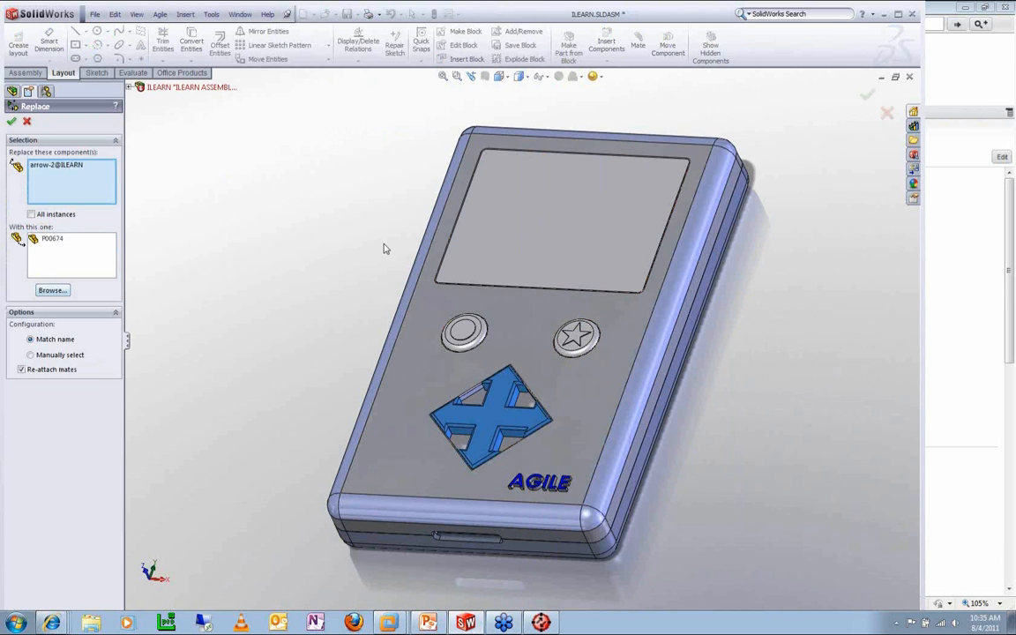
{"action": "left_click", "coordinate": [50, 291]}
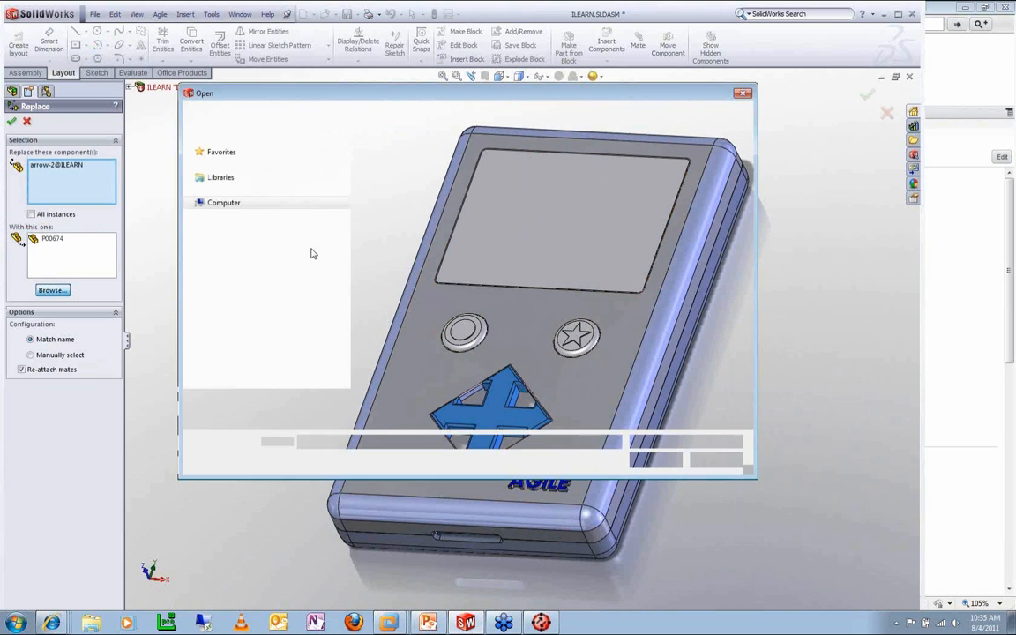
{"action": "double_click", "coordinate": [402, 165]}
{"action": "left_click", "coordinate": [401, 165]}
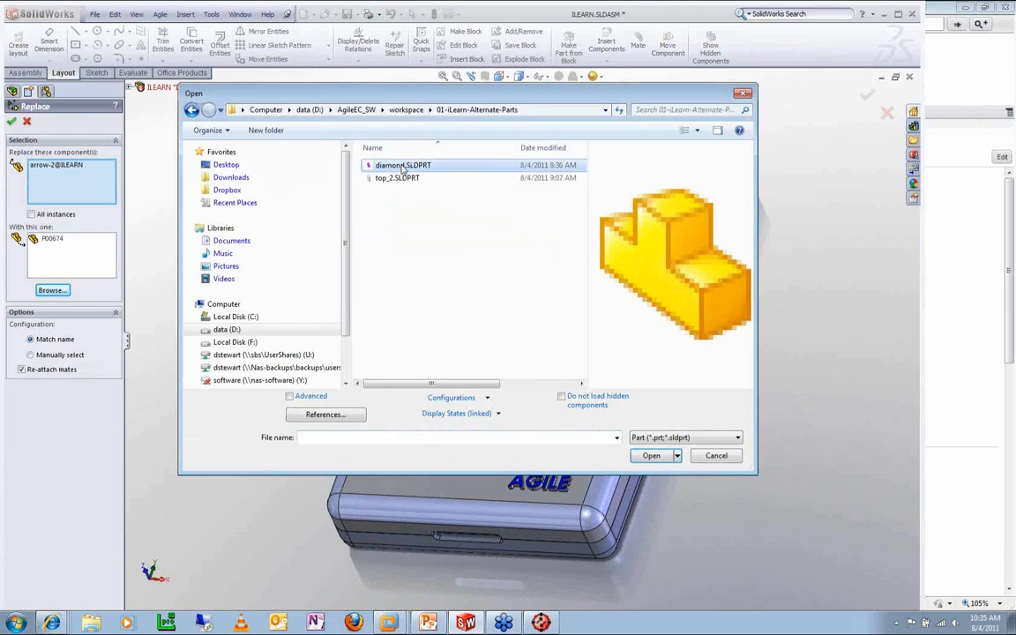
{"action": "double_click", "coordinate": [401, 165]}
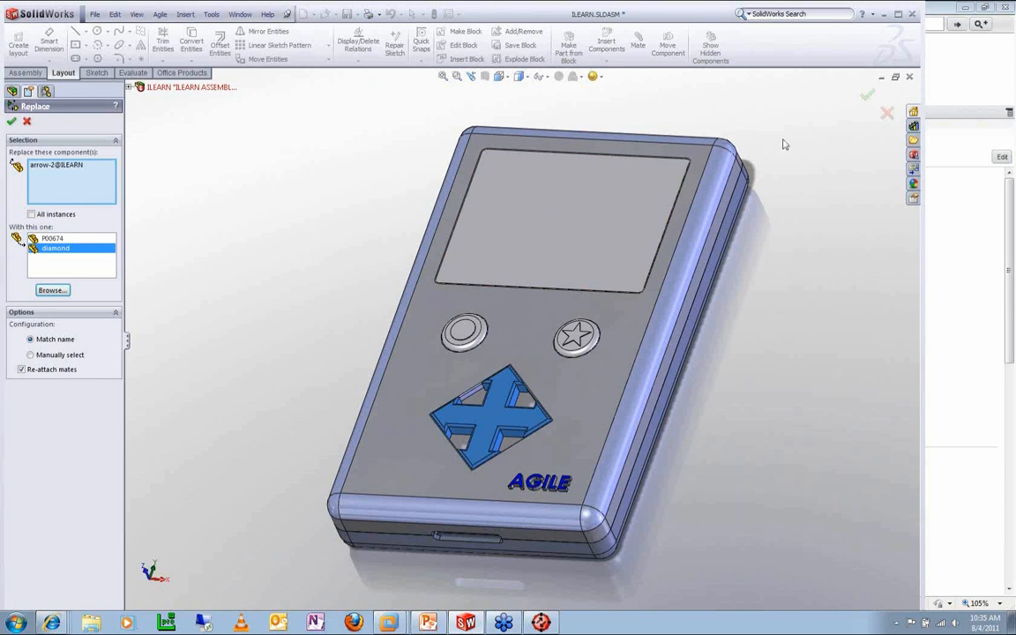
{"action": "left_click", "coordinate": [867, 94]}
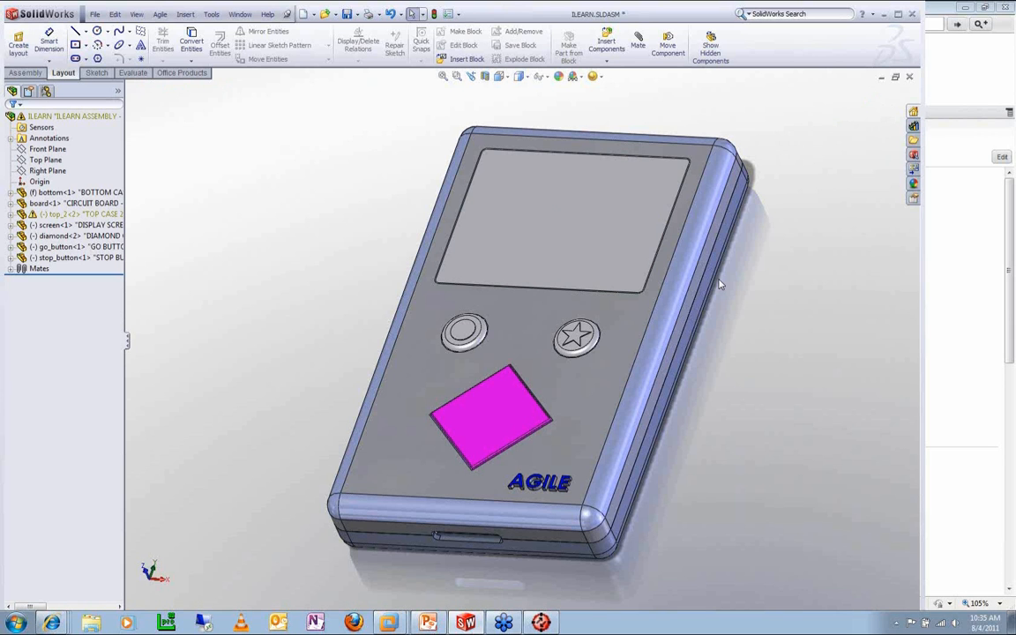
Step: Start the Agile save of the modified assembly and apply Save As to ILEARN.SLDASM and its entire assembly structure in the save preview
{"action": "left_click", "coordinate": [160, 15]}
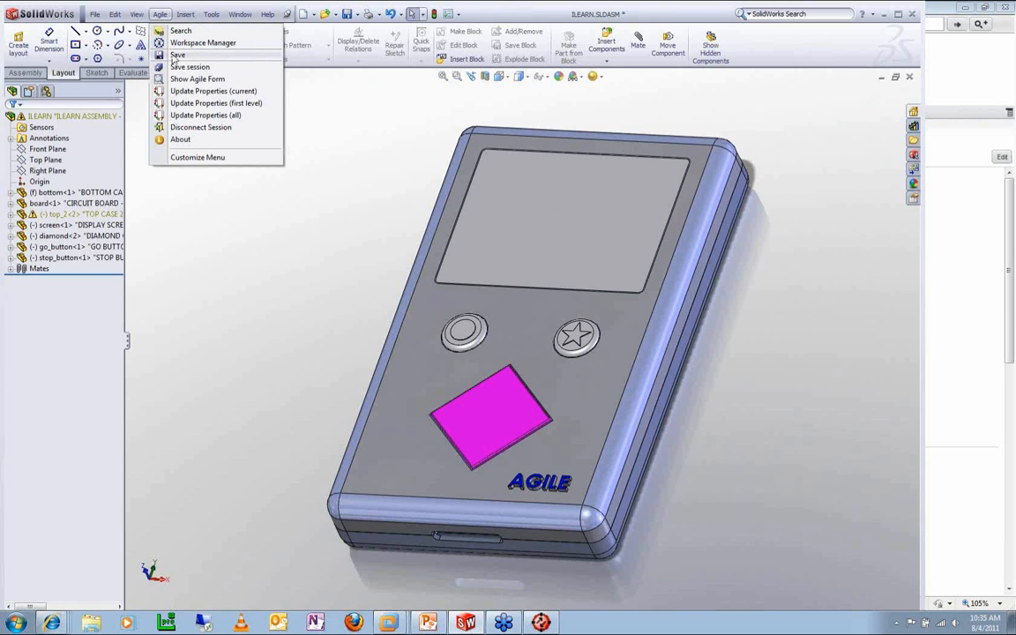
{"action": "left_click", "coordinate": [176, 56]}
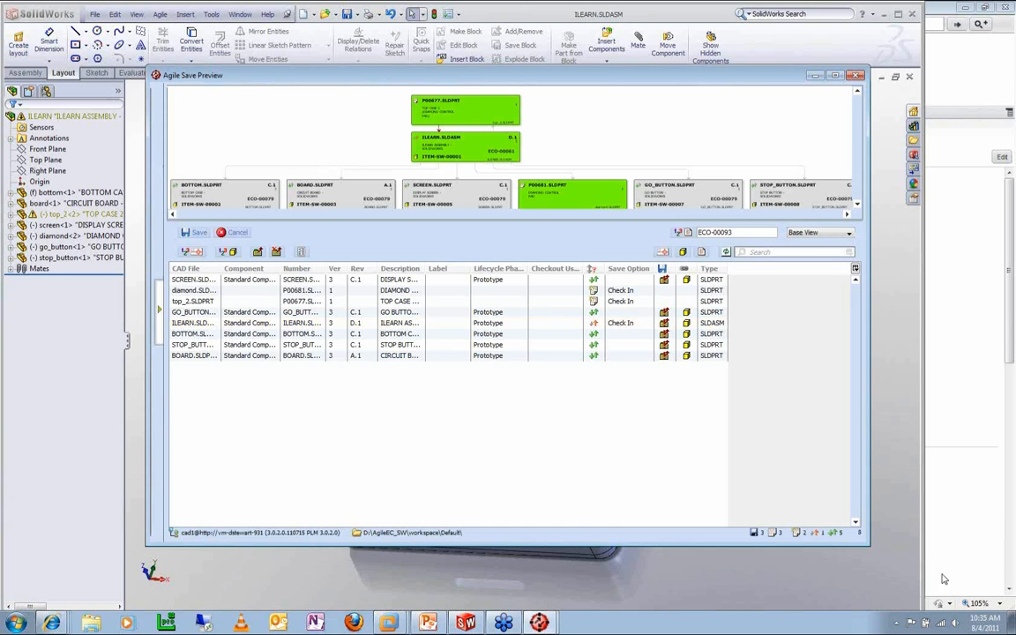
{"action": "left_click_drag", "start_coordinate": [871, 547], "coordinate": [961, 577]}
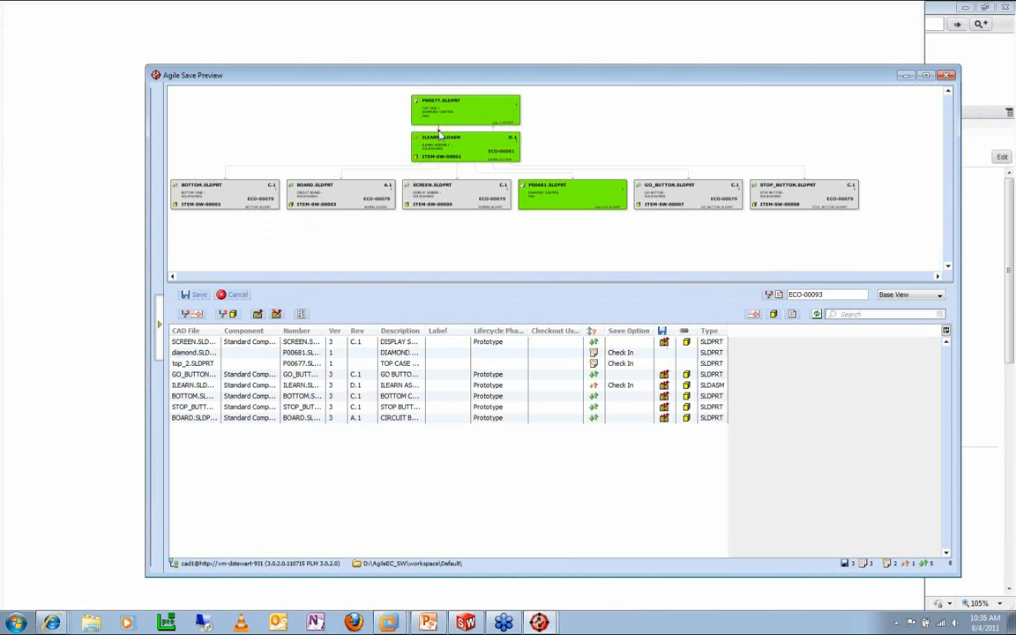
{"action": "scroll", "coordinate": [439, 130], "scroll_direction": "up", "scroll_amount": 3}
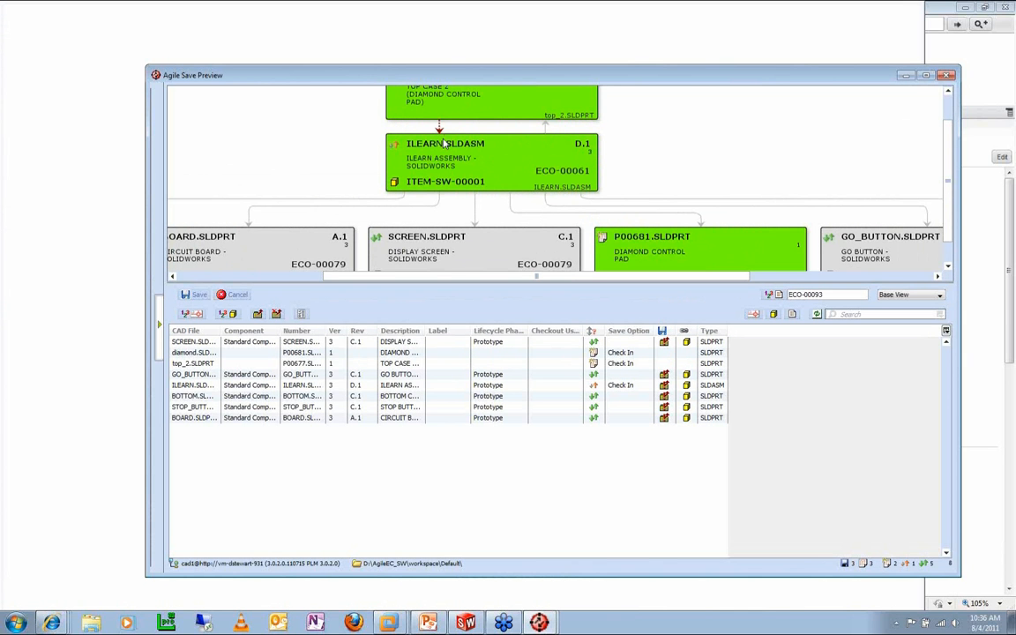
{"action": "scroll", "coordinate": [439, 130], "scroll_direction": "down", "scroll_amount": 1}
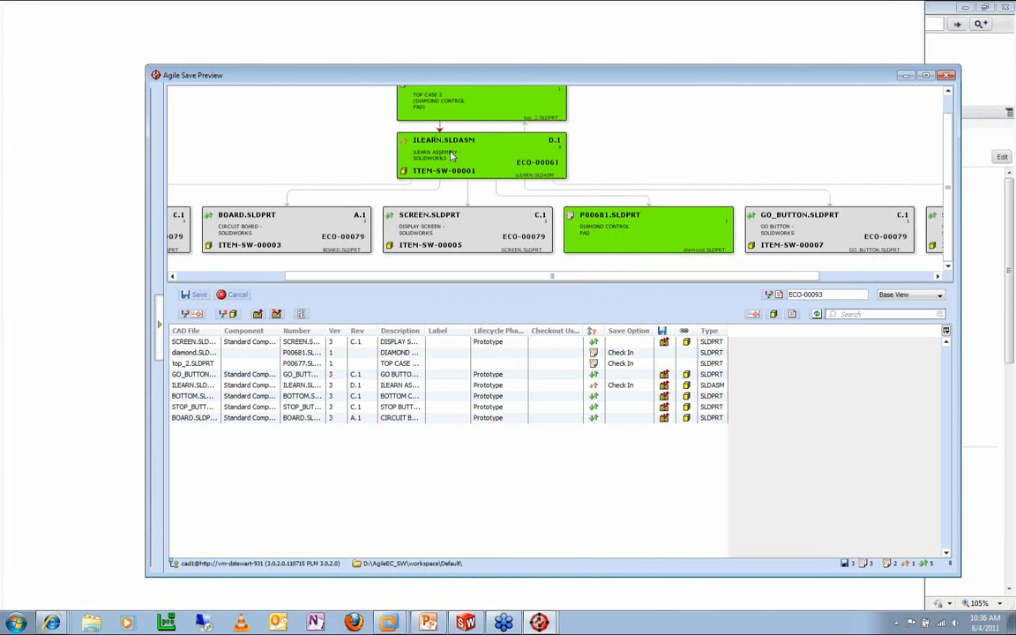
{"action": "right_click", "coordinate": [452, 154]}
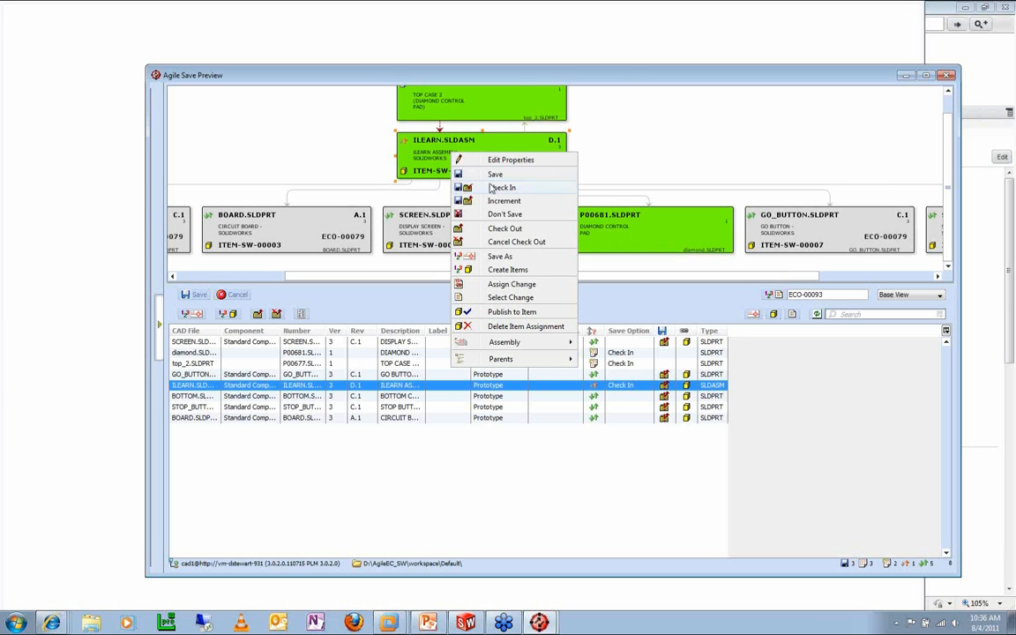
{"action": "mouse_move", "coordinate": [538, 342]}
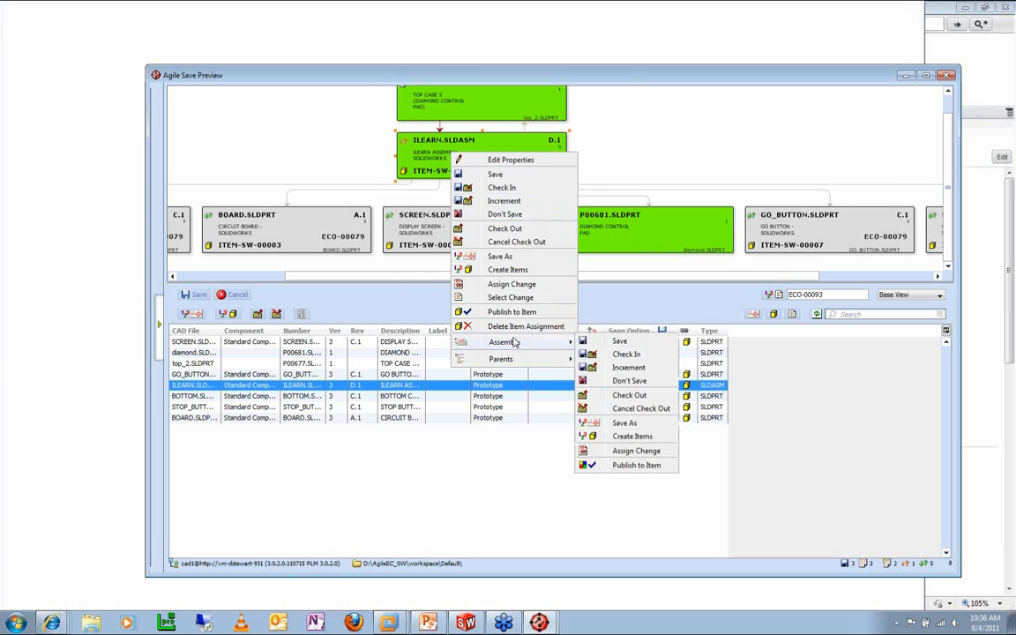
{"action": "left_click", "coordinate": [626, 423]}
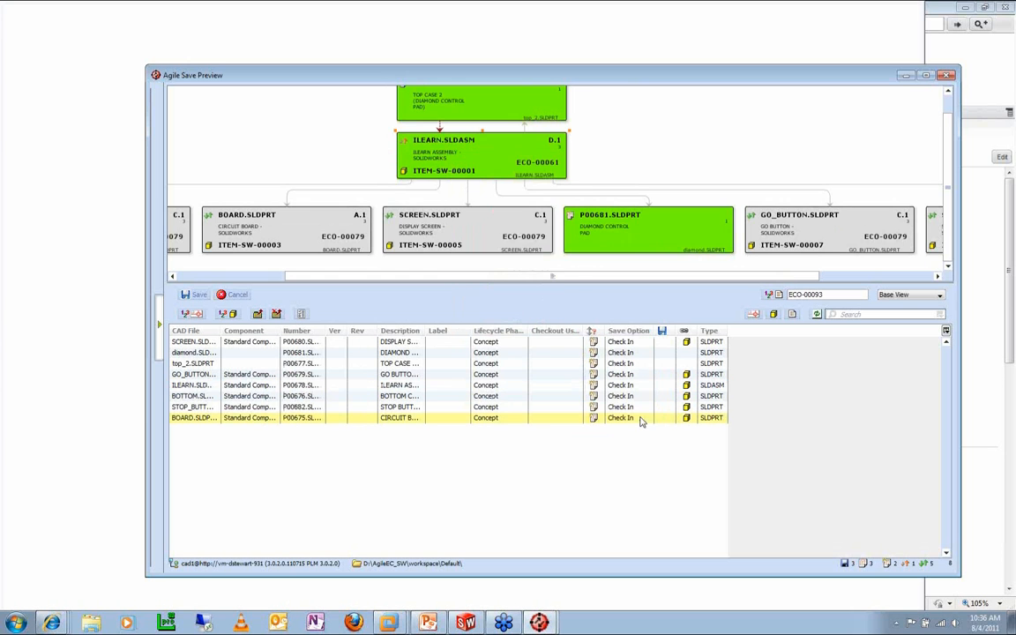
{"action": "scroll", "coordinate": [462, 165], "scroll_direction": "down", "scroll_amount": 2}
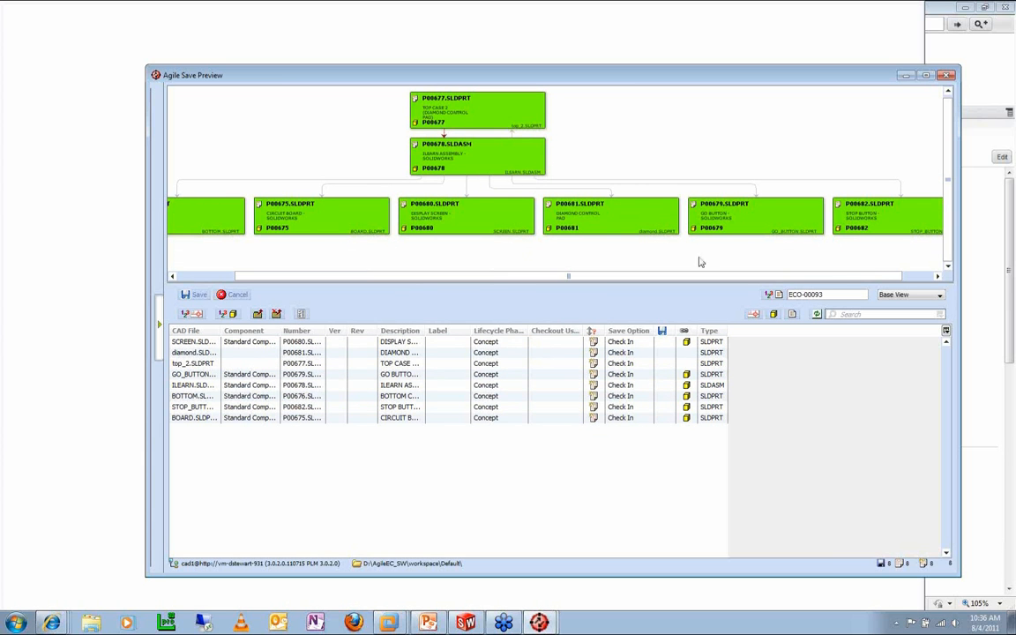
Step: Generate the new change ECO-00094 and assign it to all eight CAD files in the Item Assignments view
{"action": "left_click", "coordinate": [769, 295]}
{"action": "left_click", "coordinate": [903, 295]}
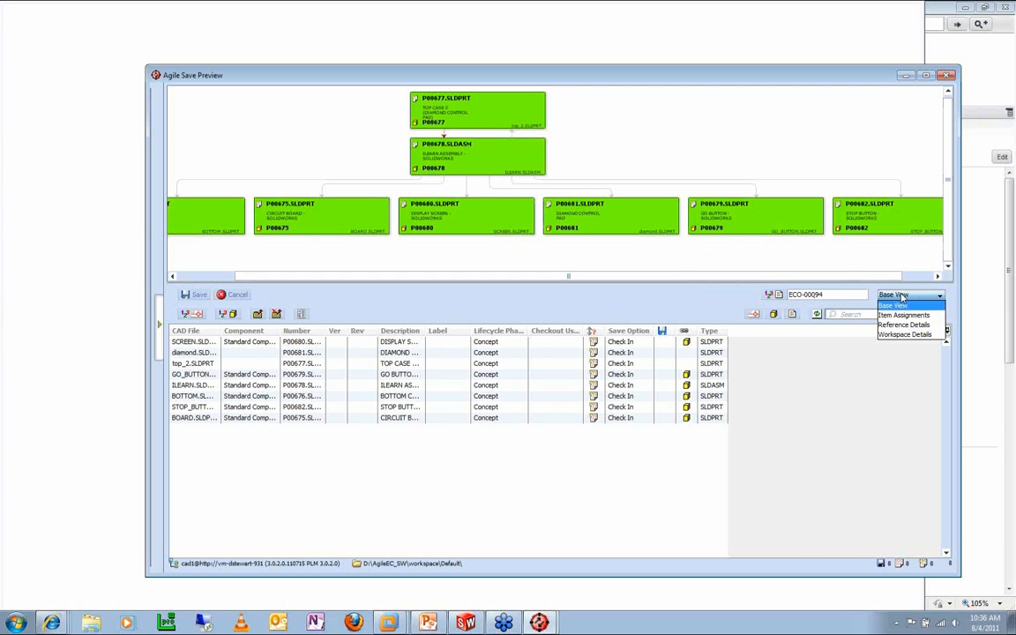
{"action": "left_click", "coordinate": [904, 316]}
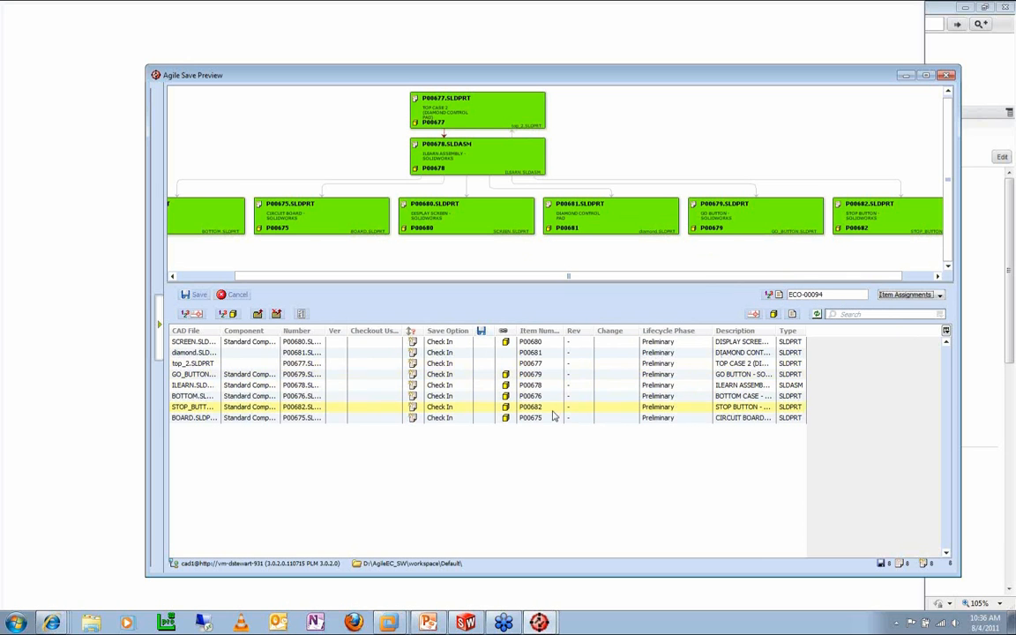
{"action": "left_click", "coordinate": [201, 343]}
{"action": "left_click", "coordinate": [200, 419], "text": "shift"}
{"action": "right_click", "coordinate": [201, 420]}
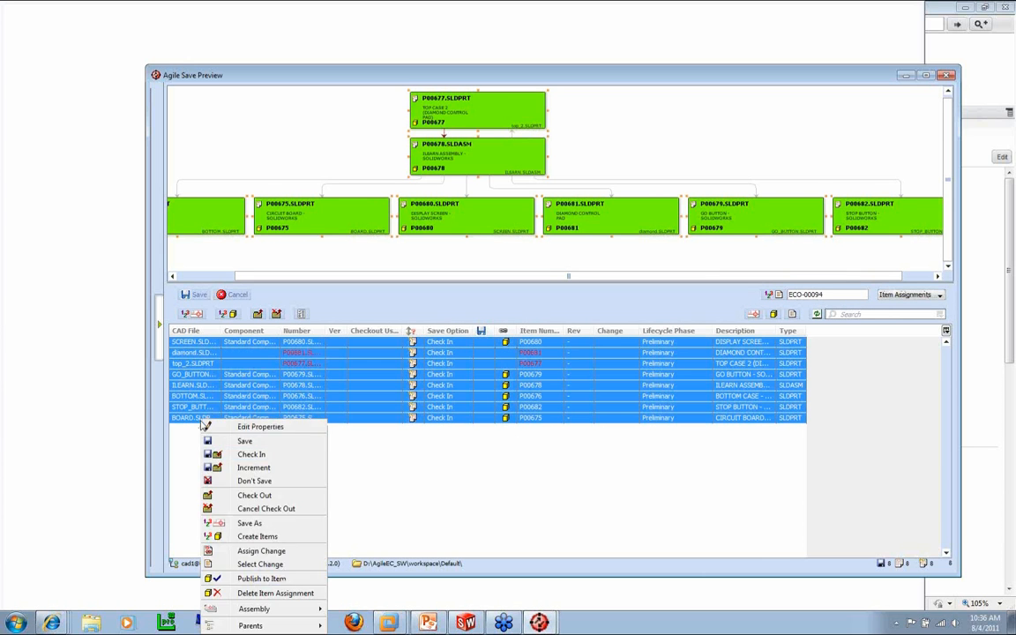
{"action": "left_click", "coordinate": [256, 552]}
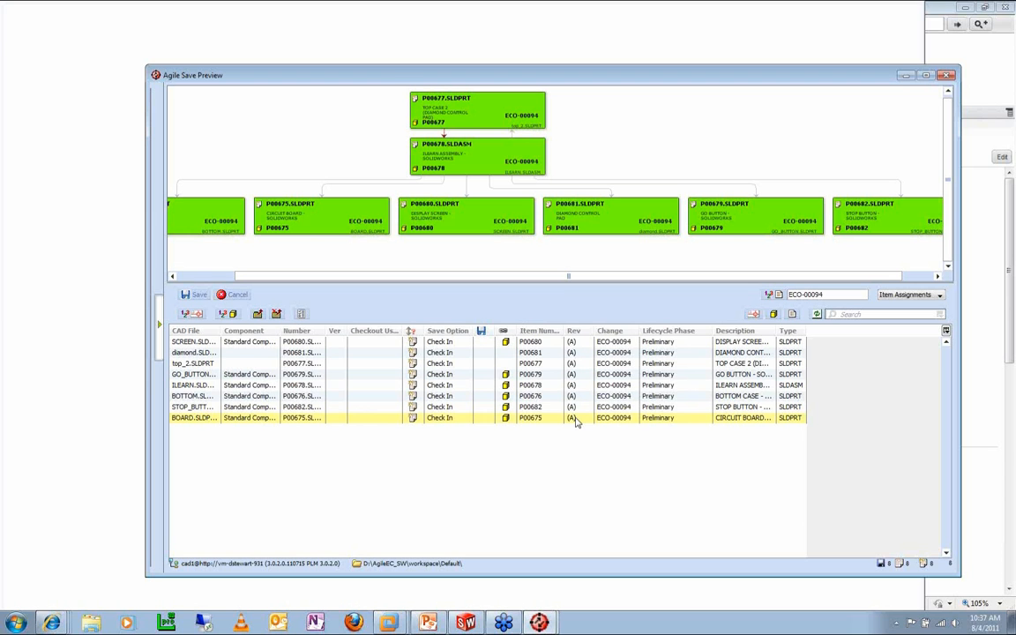
Step: Set the revision of circuit board item P00675 to B and save the whole assembly to Agile
{"action": "left_click", "coordinate": [575, 419]}
{"action": "left_click", "coordinate": [586, 418]}
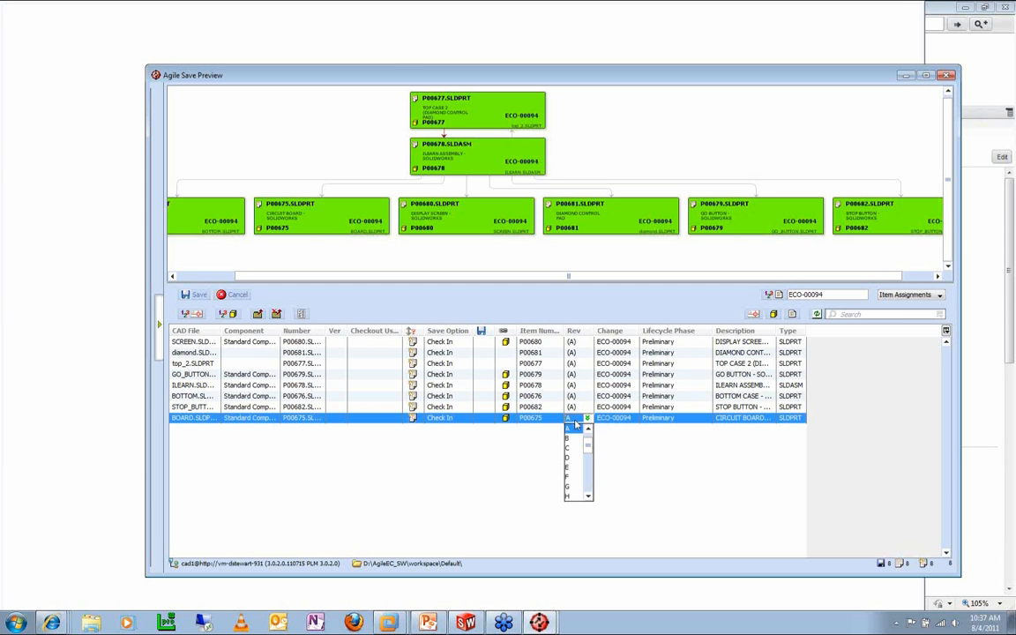
{"action": "left_click", "coordinate": [575, 440]}
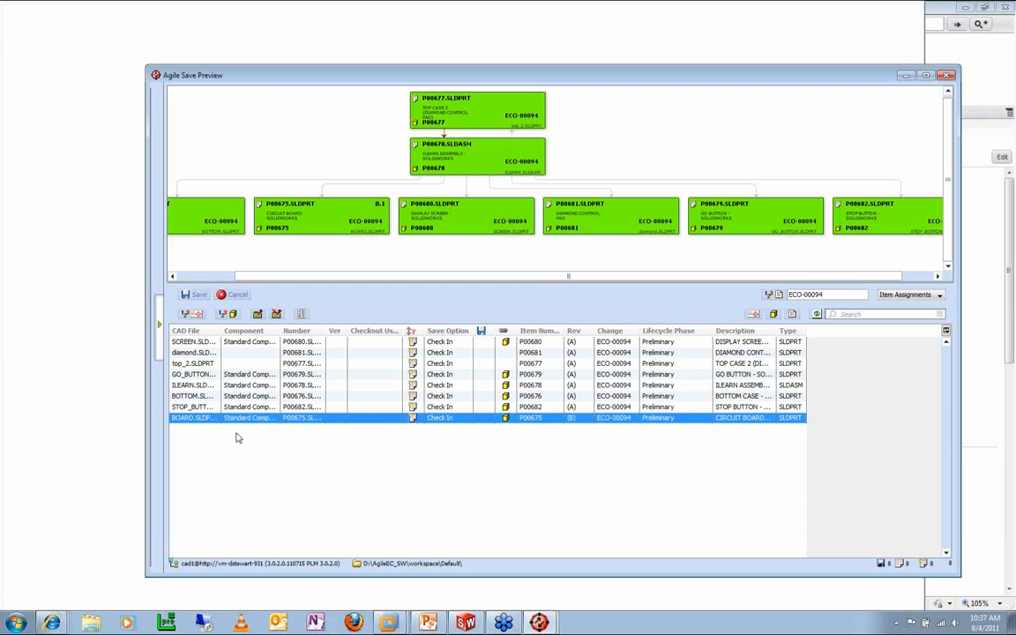
{"action": "left_click", "coordinate": [201, 296]}
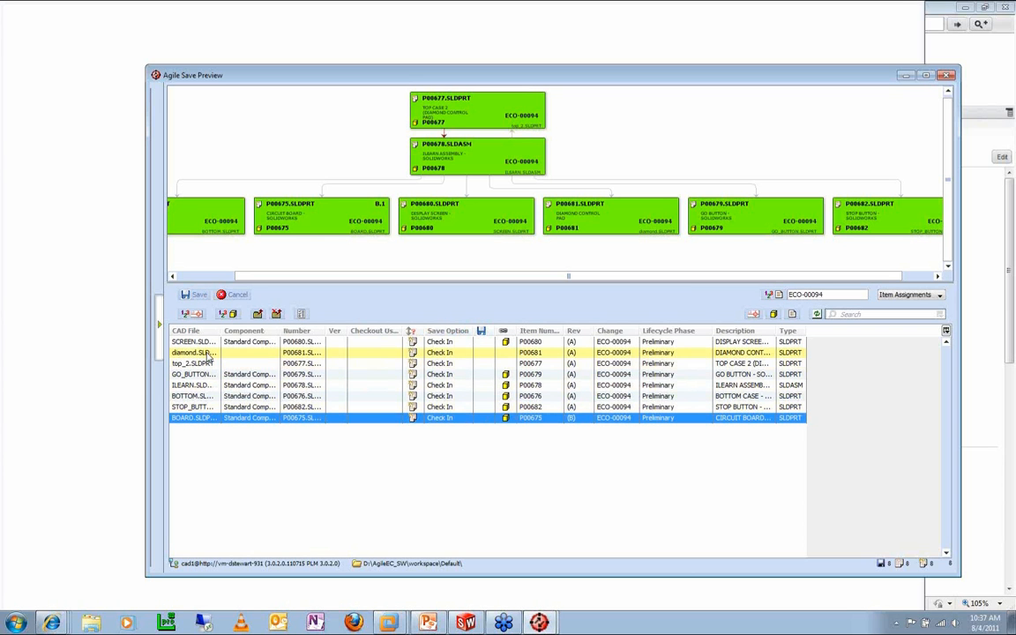
{"action": "left_click", "coordinate": [199, 296]}
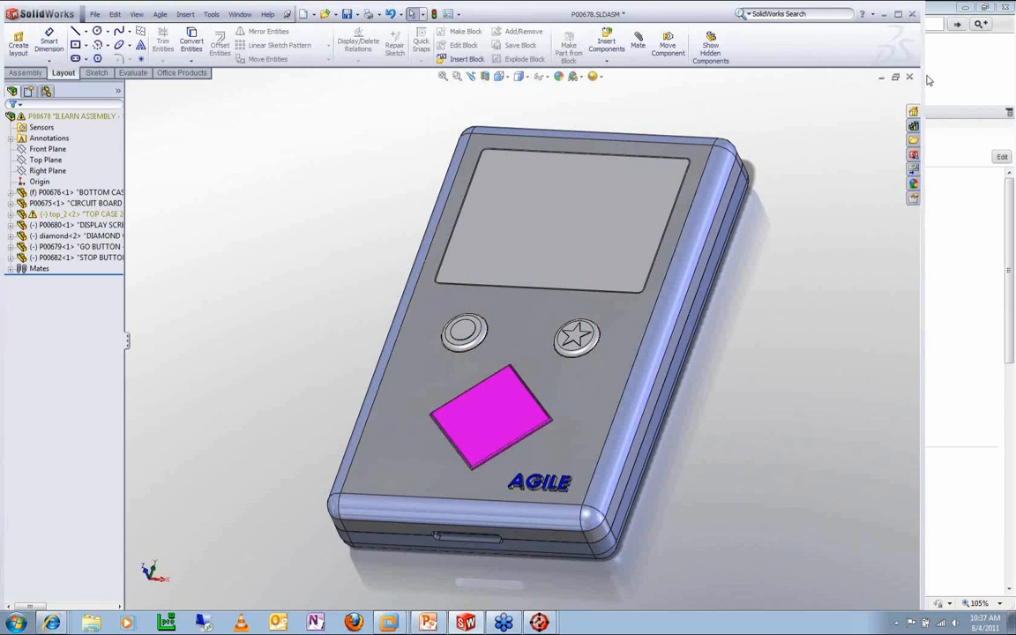
Step: Switch to Agile PLM in the browser and search the changes for *94 to display ECO-00094
{"action": "left_click", "coordinate": [933, 24]}
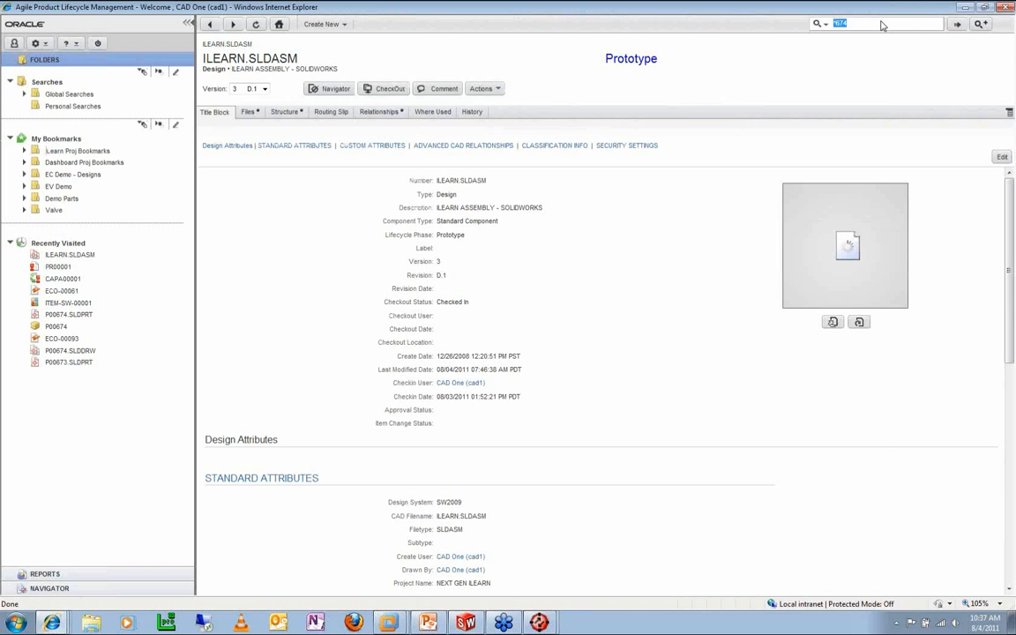
{"action": "type", "text": "*94"}
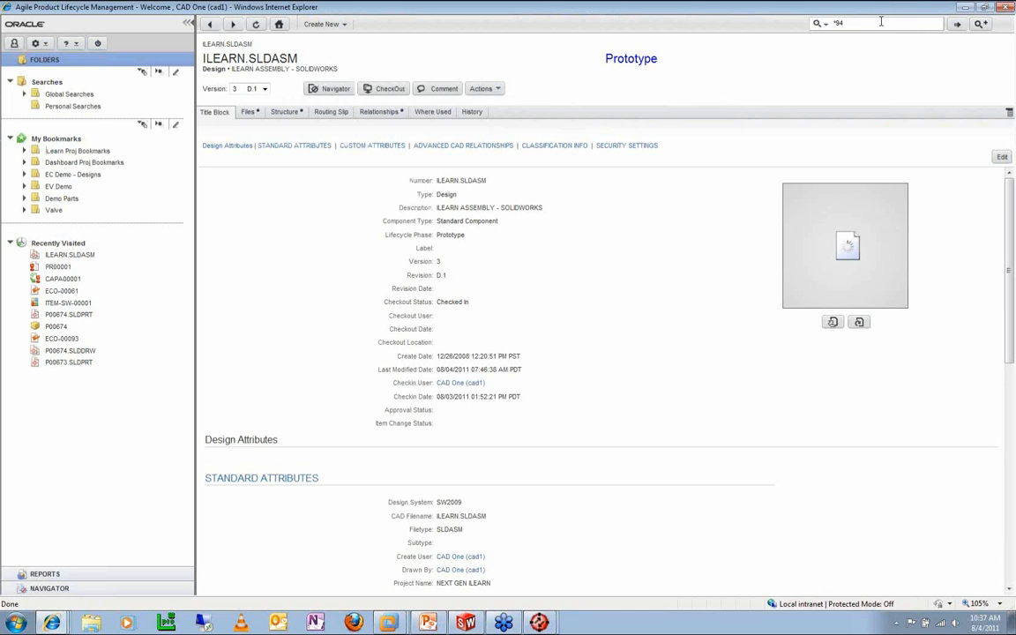
{"action": "left_click", "coordinate": [824, 26]}
{"action": "left_click", "coordinate": [838, 53]}
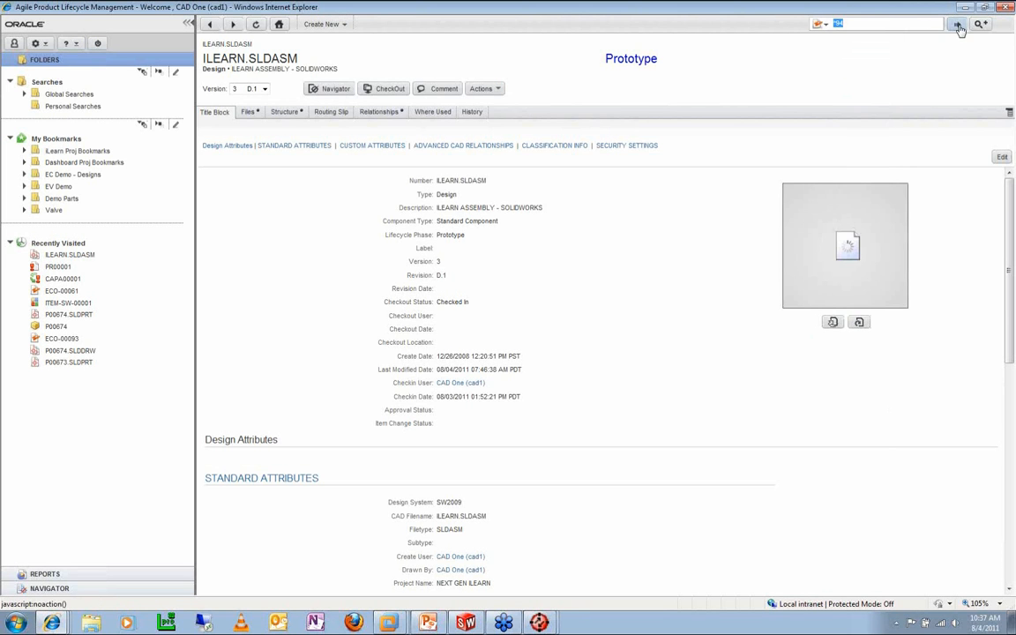
{"action": "left_click", "coordinate": [957, 24]}
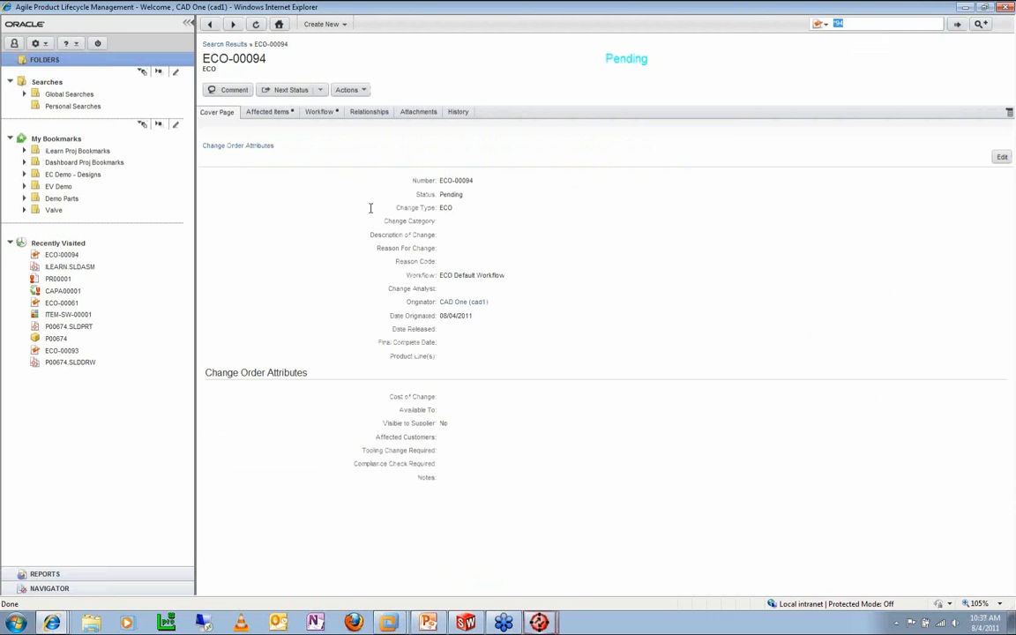
Step: Display the affected items of ECO-00094 and the BOM redlines for the ILEARN assembly P00678
{"action": "left_click", "coordinate": [273, 113]}
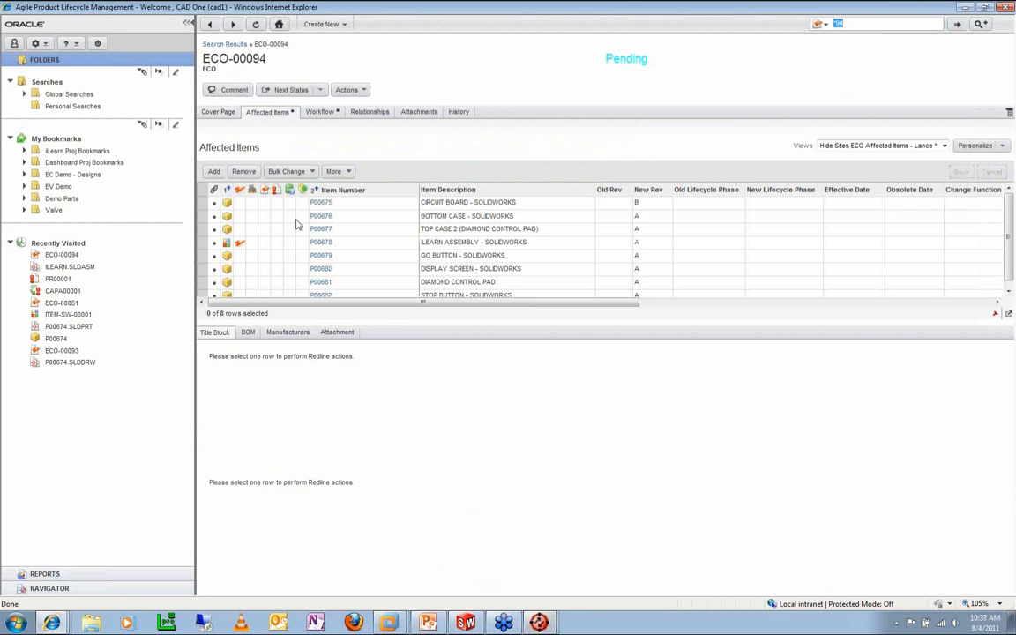
{"action": "left_click", "coordinate": [235, 245]}
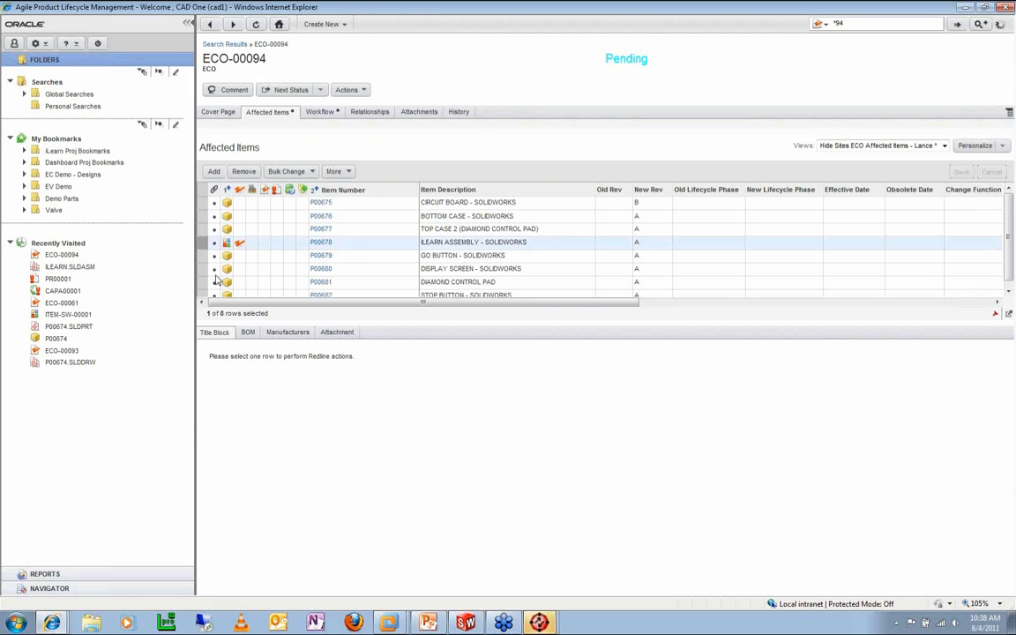
{"action": "left_click", "coordinate": [247, 333]}
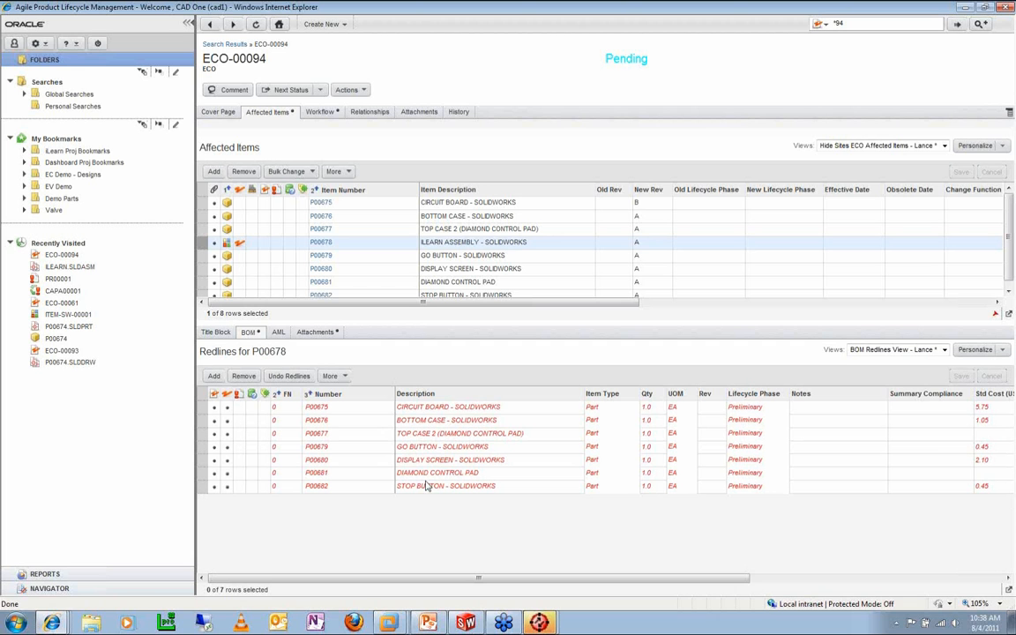
Step: Open the design P00678.SLDASM from the ILEARN assembly part's attachments and display its structure in Standard View
{"action": "left_click", "coordinate": [217, 247]}
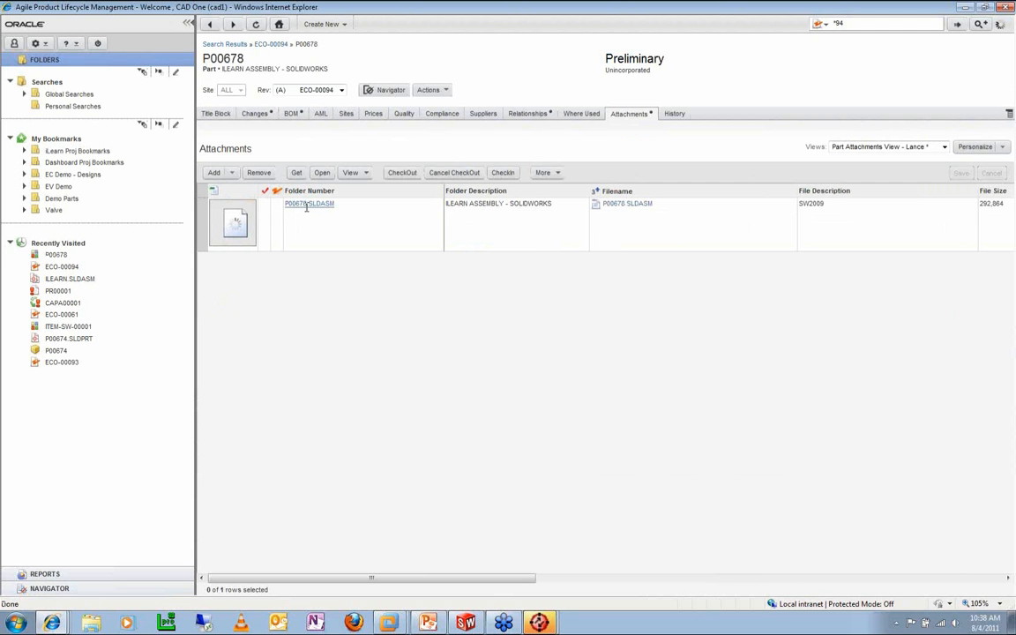
{"action": "left_click", "coordinate": [307, 204]}
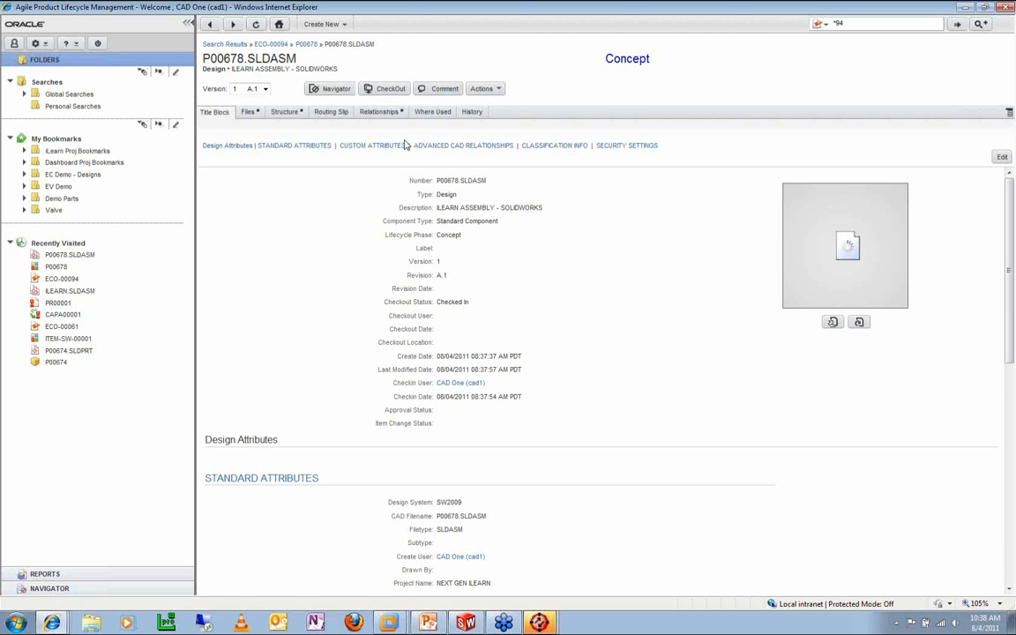
{"action": "left_click", "coordinate": [281, 113]}
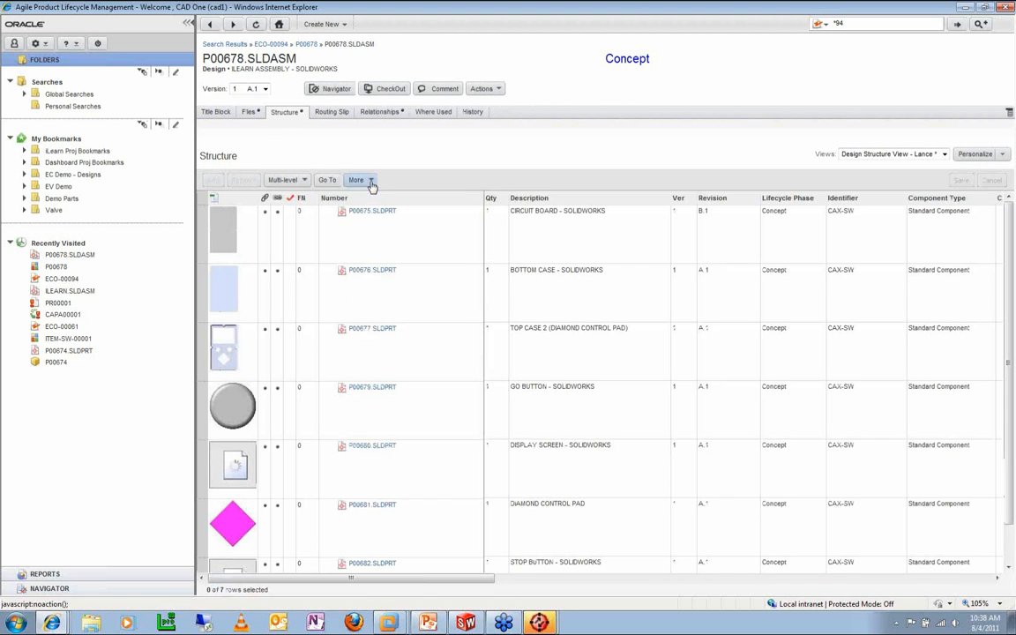
{"action": "left_click", "coordinate": [361, 180]}
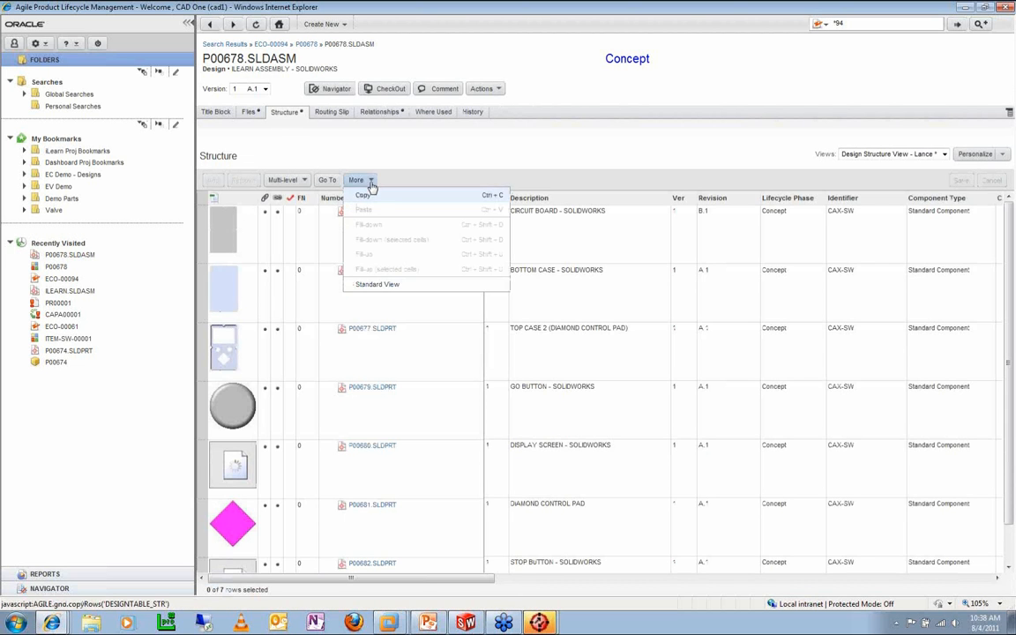
{"action": "left_click", "coordinate": [390, 288]}
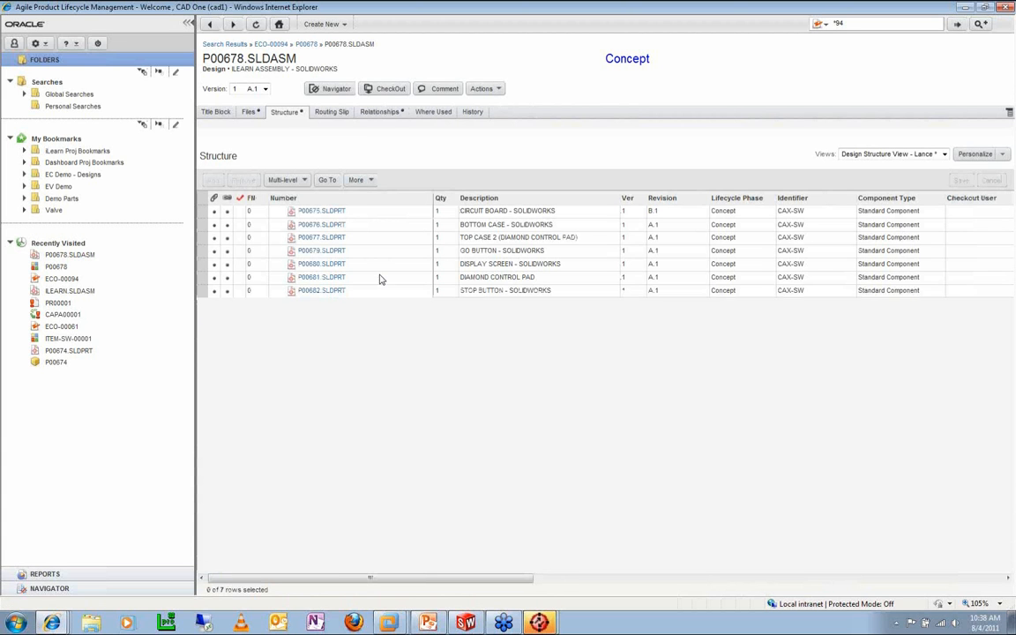
Step: Return to ECO-00094 through the related part P00678's pending changes and check the circuit board's new revision among the affected items
{"action": "left_click", "coordinate": [376, 114]}
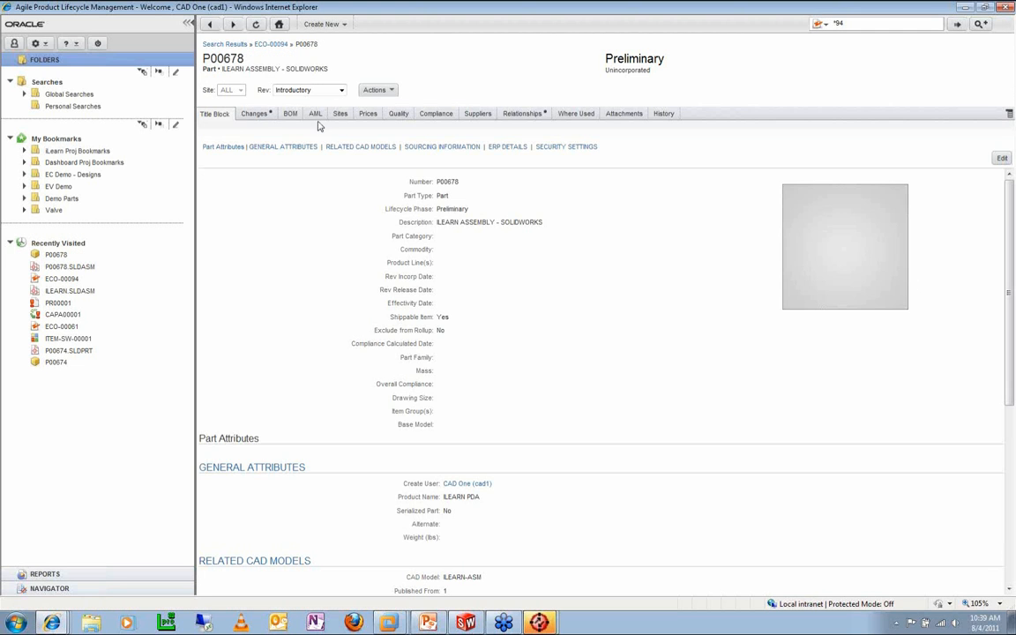
{"action": "left_click", "coordinate": [256, 116]}
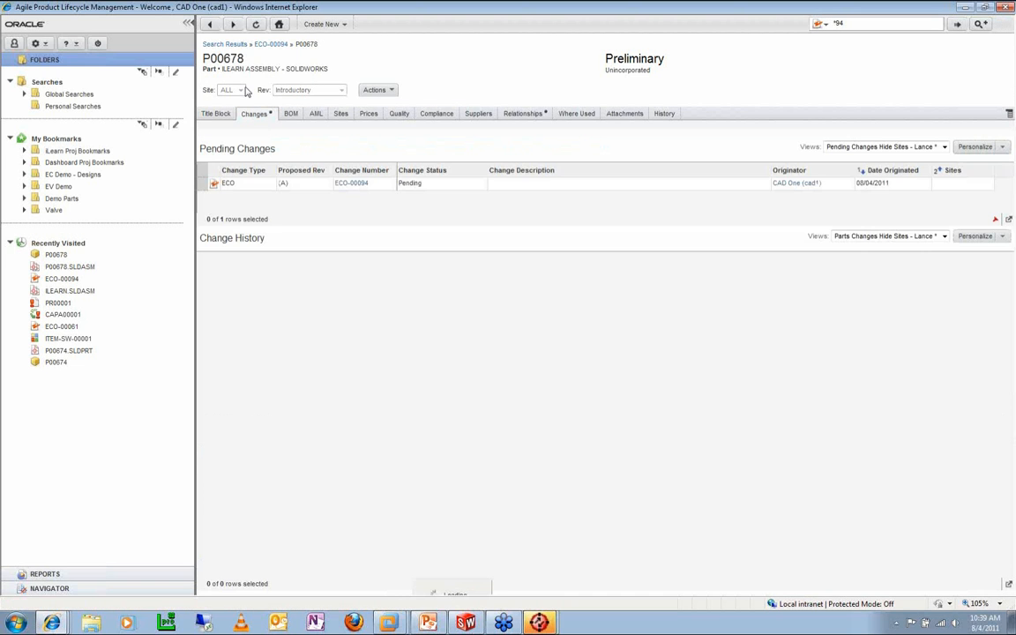
{"action": "left_click", "coordinate": [344, 180]}
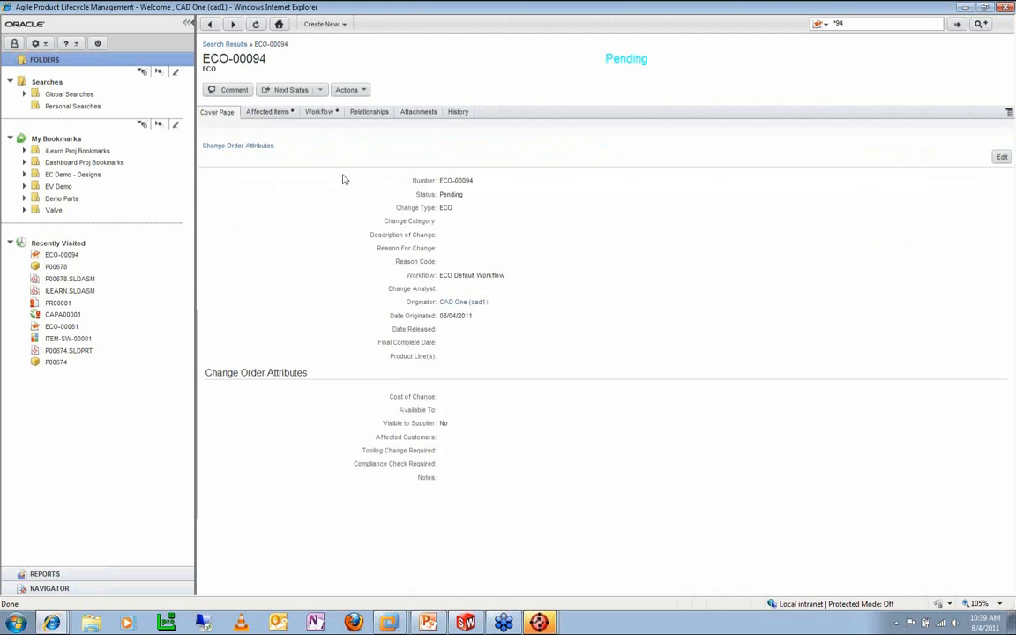
{"action": "left_click", "coordinate": [273, 112]}
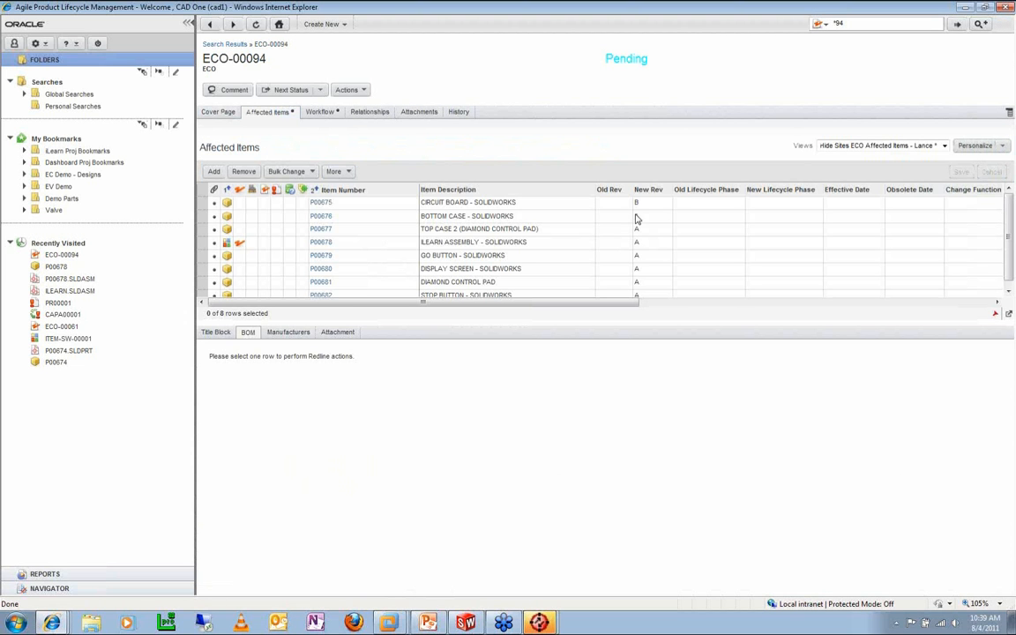
{"action": "left_click", "coordinate": [636, 206]}
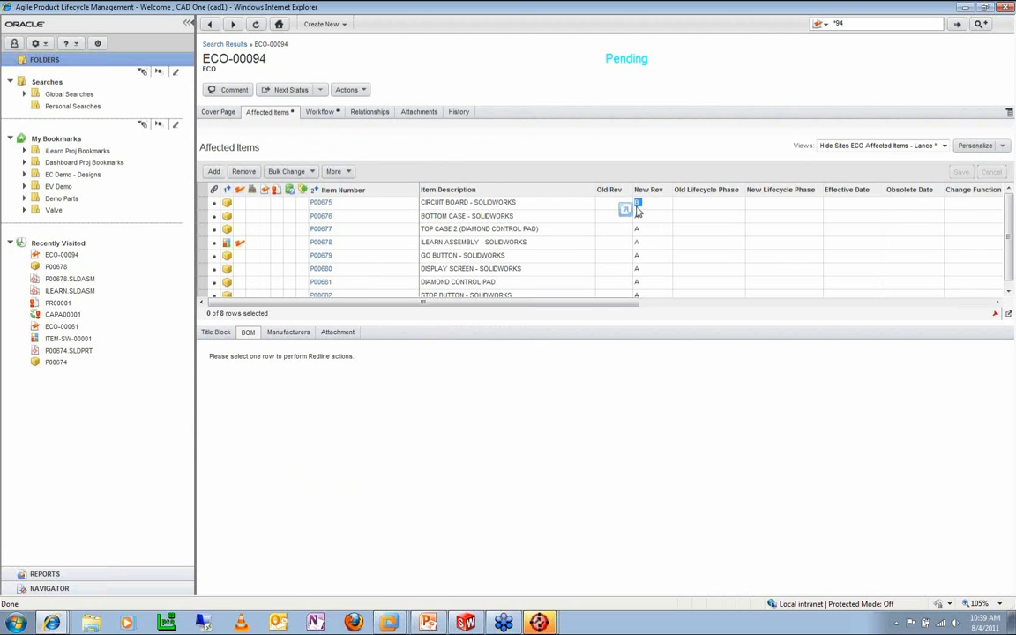